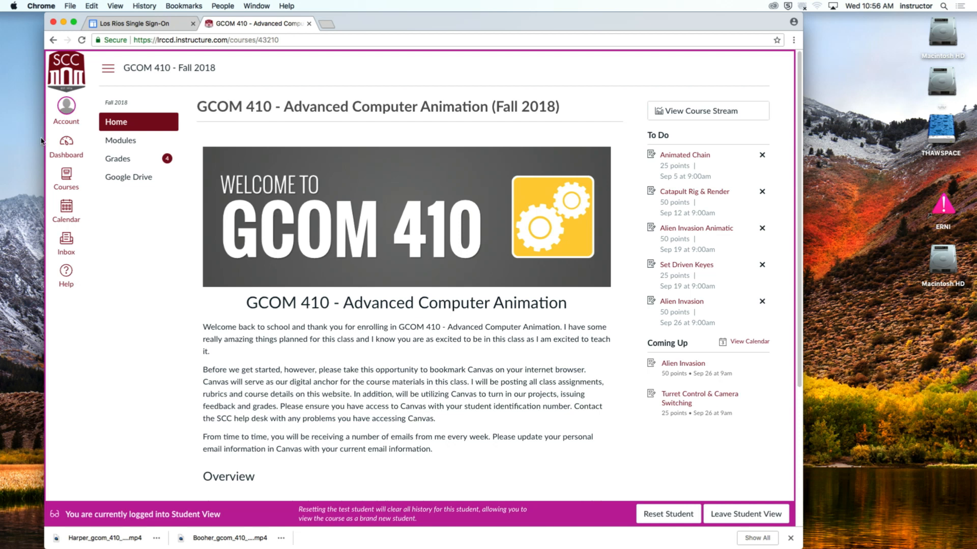
# Step: Open the Alien Invasion assignment from the Week 04 module and read its description through the submission instruction
pyautogui.click(121, 141)
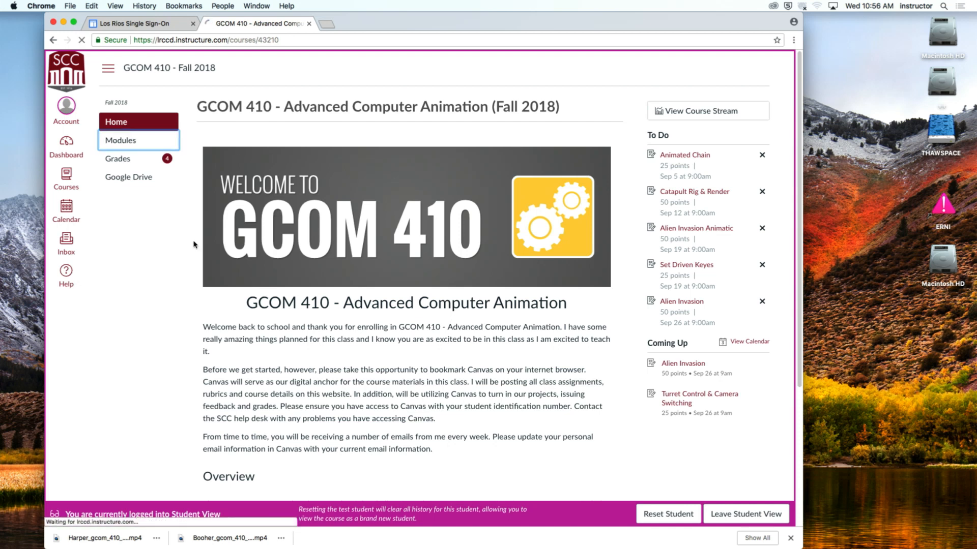
pyautogui.scroll(-1, 181, 300)
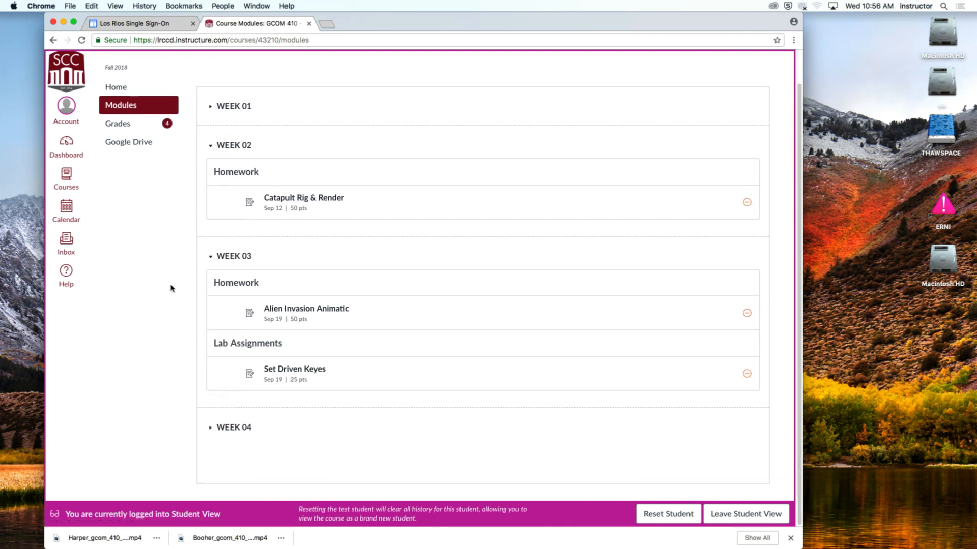
pyautogui.click(211, 428)
pyautogui.scroll(-5, 168, 367)
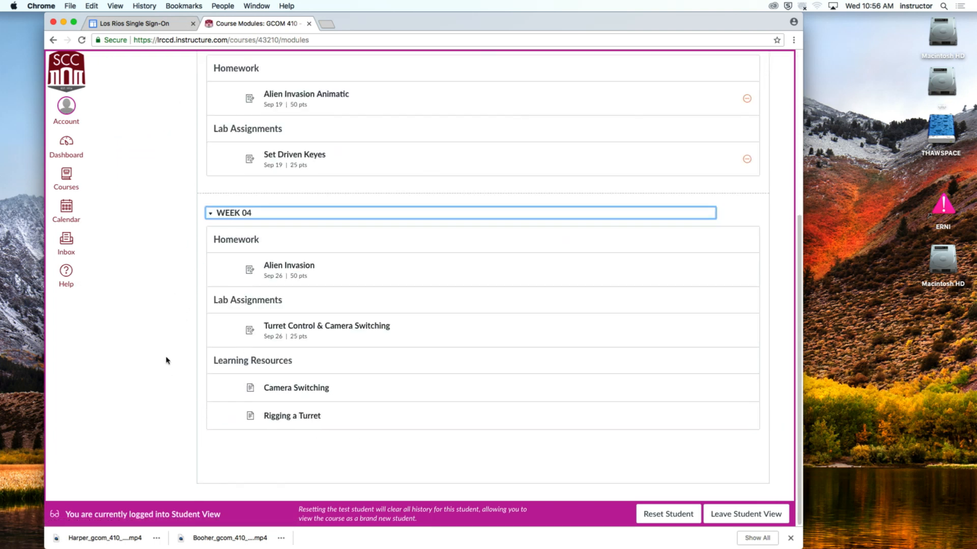
pyautogui.click(285, 267)
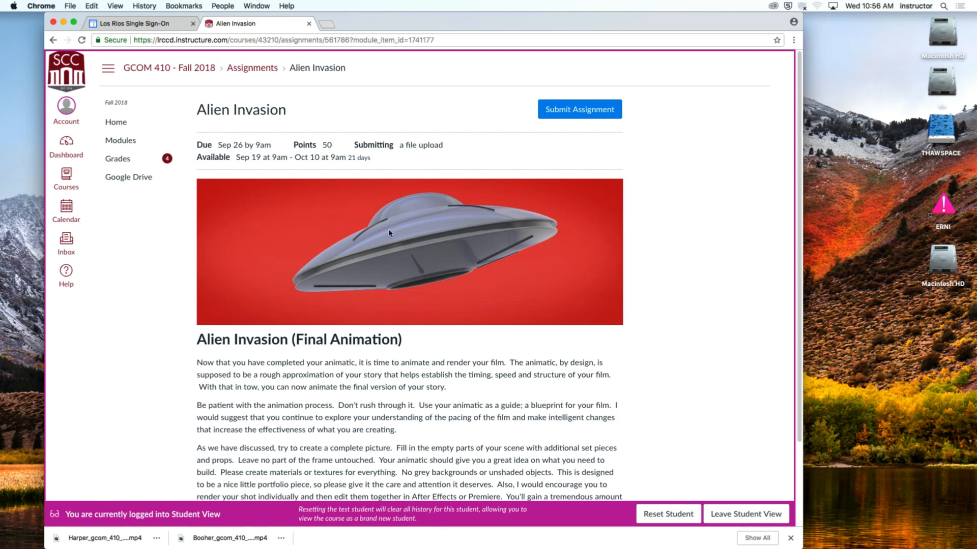
pyautogui.scroll(-4, 356, 269)
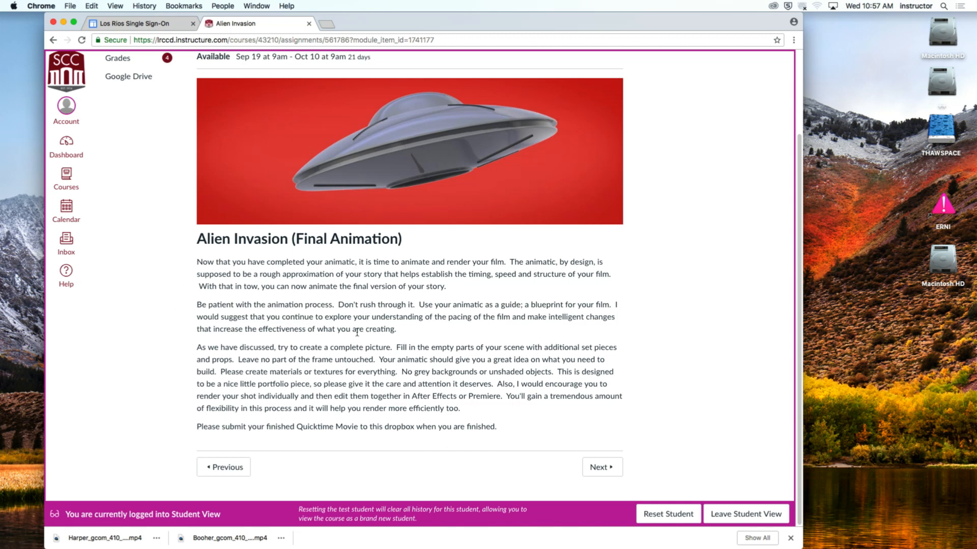
pyautogui.moveTo(197, 427); pyautogui.dragTo(537, 431)
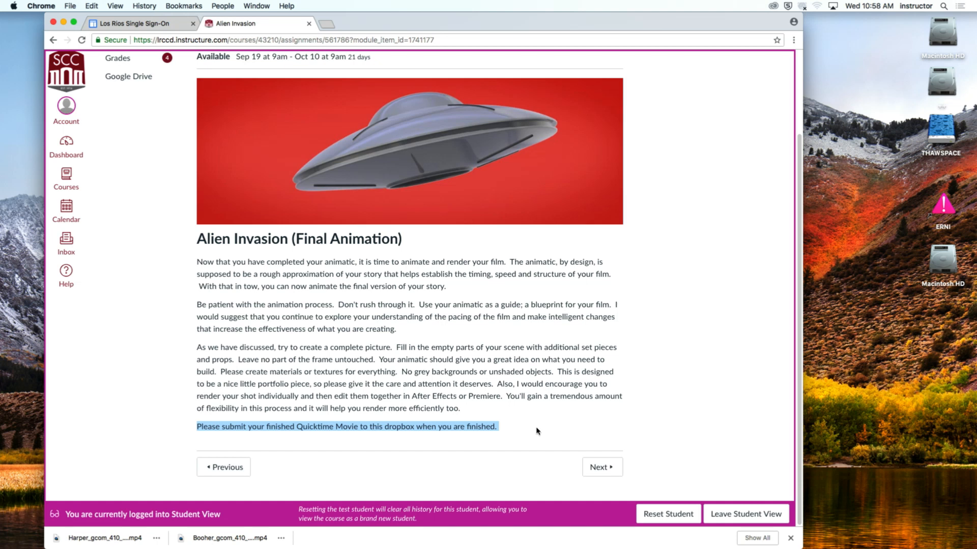
pyautogui.scroll(2, 367, 322)
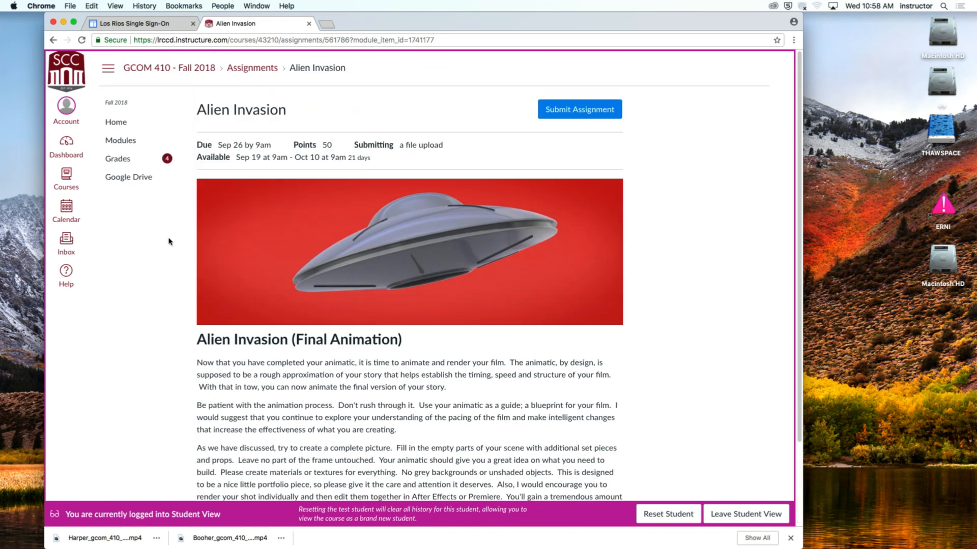
# Step: Collapse Week 02 and Week 03 in the course modules, view the Turret Control & Camera Switching assignment, and return to the modules
pyautogui.click(134, 141)
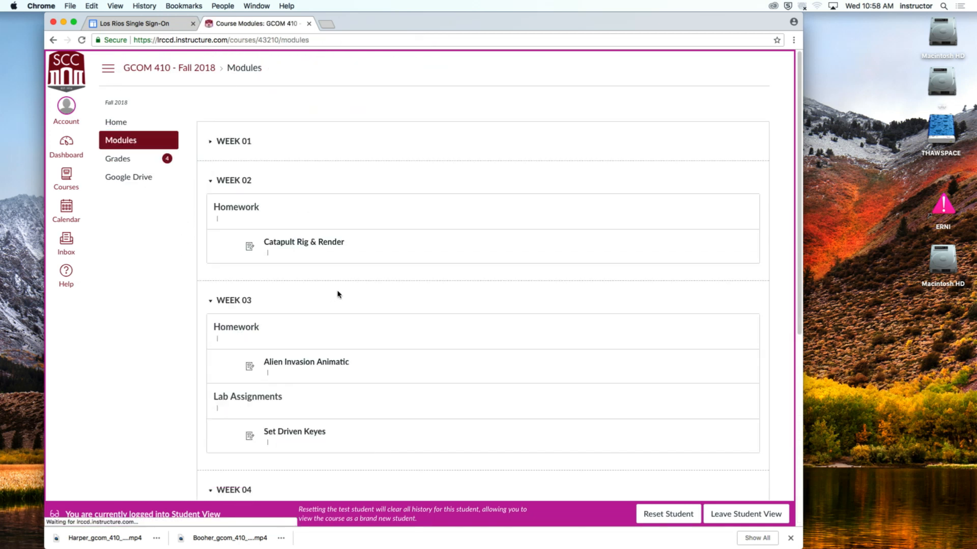
pyautogui.scroll(-3, 279, 388)
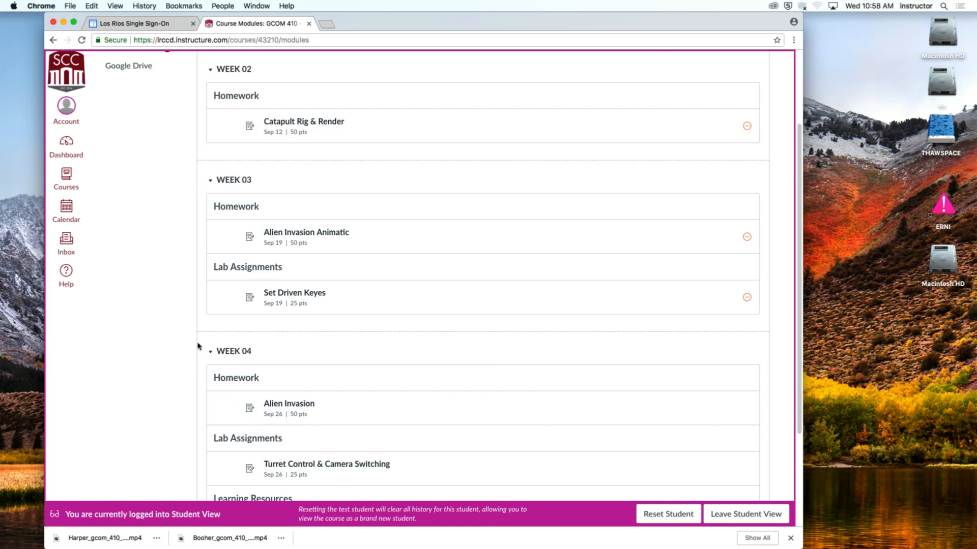
pyautogui.click(210, 69)
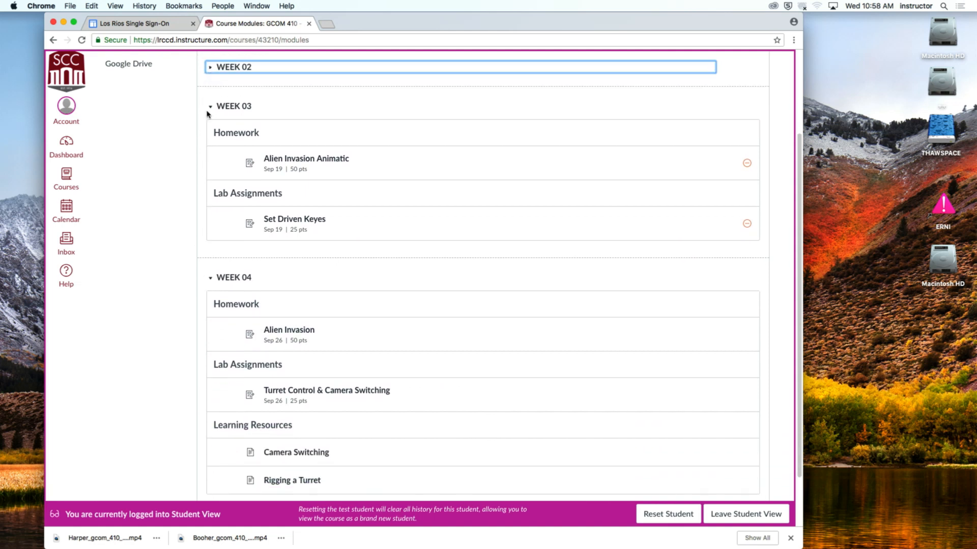
pyautogui.click(208, 108)
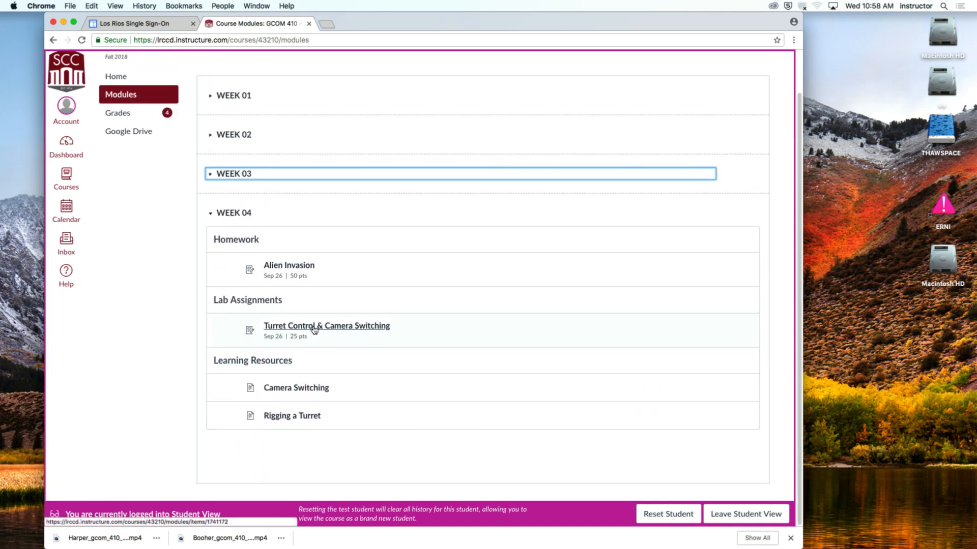
pyautogui.click(325, 328)
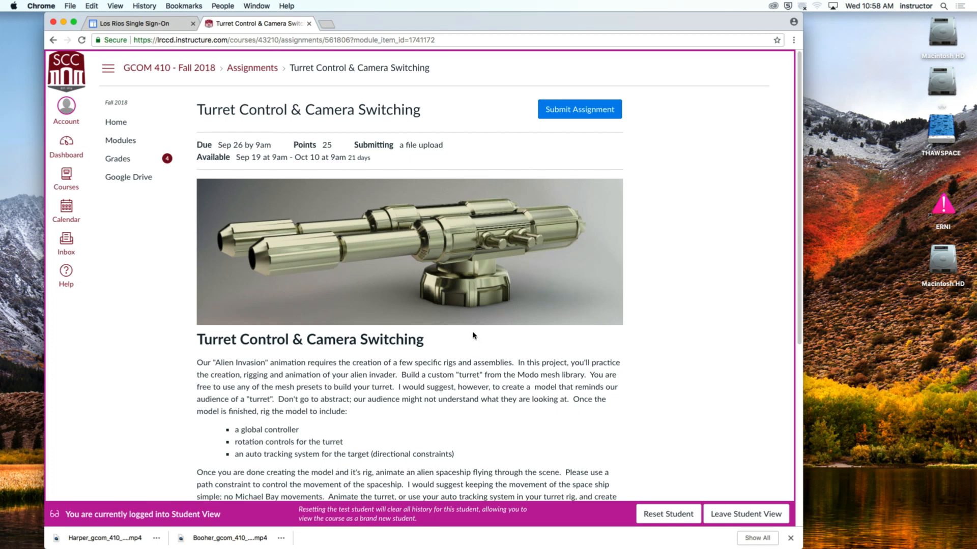
pyautogui.click(54, 40)
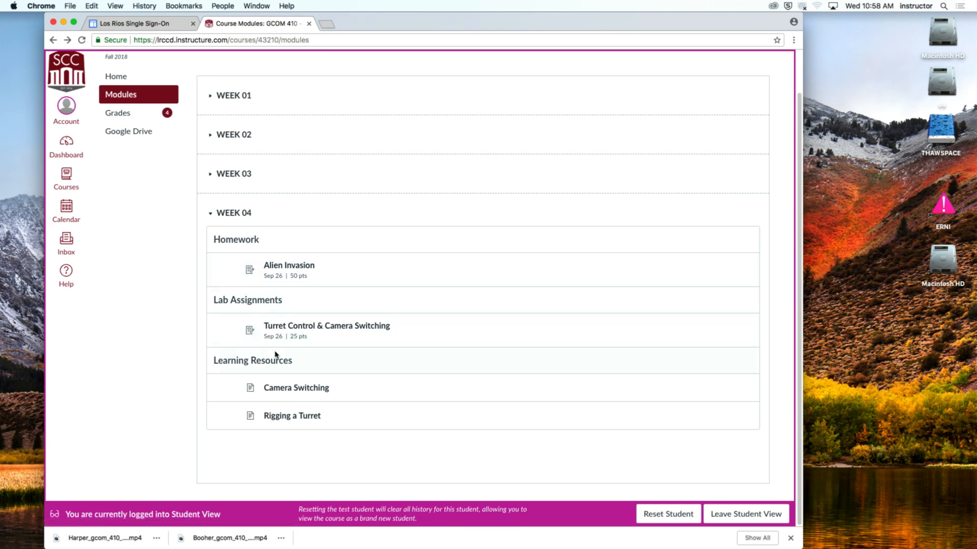
# Step: Hide the browser and switch to Modo
pyautogui.click(32, 6)
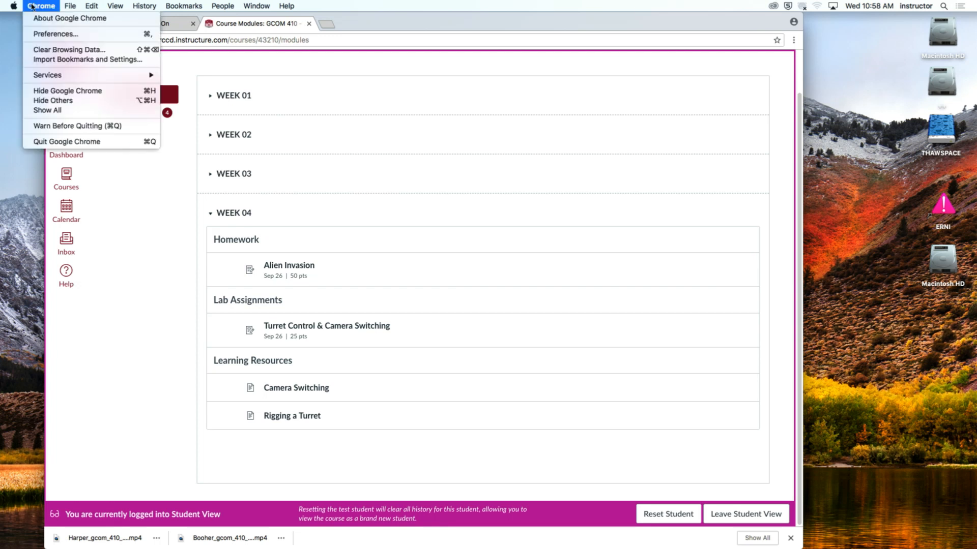
pyautogui.click(60, 93)
pyautogui.moveTo(657, 534)
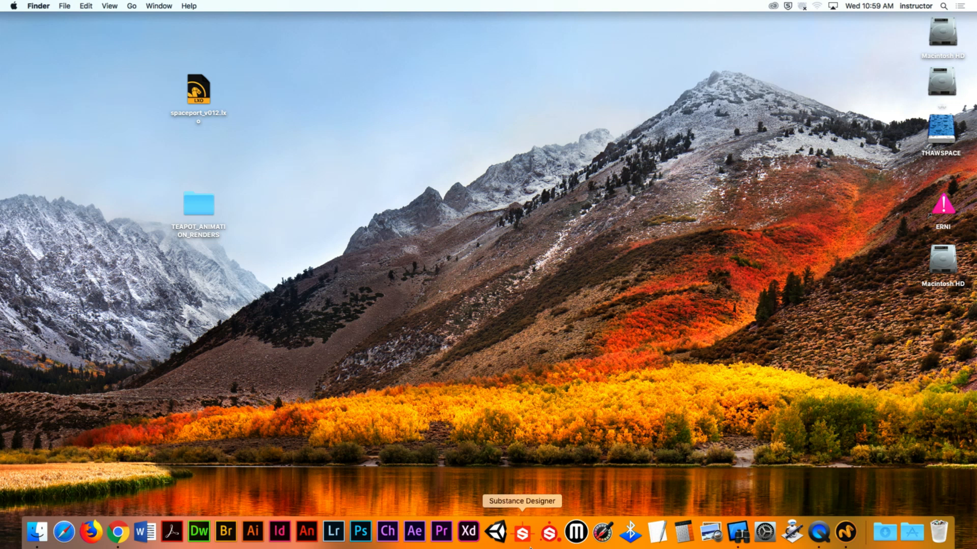
pyautogui.click(845, 534)
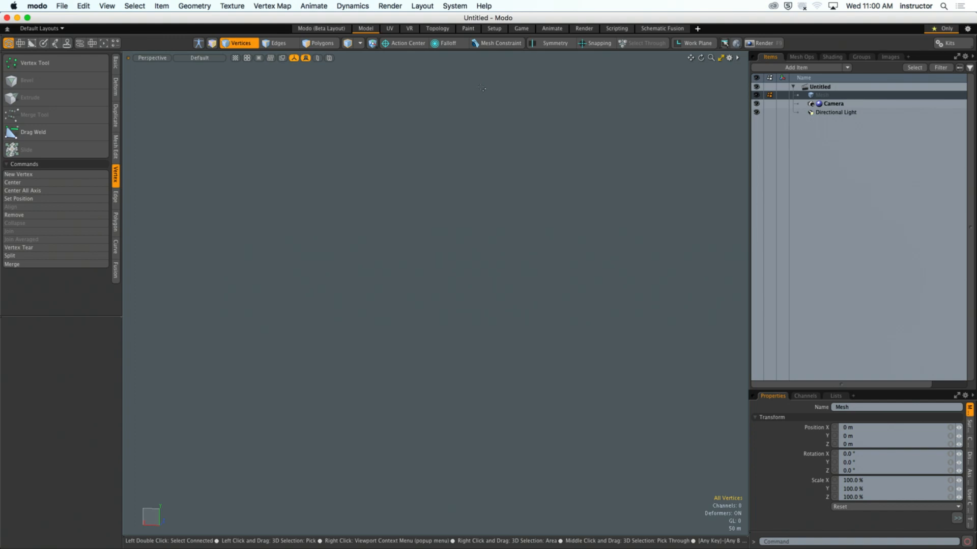
# Step: Open the preset browser over the empty scene and switch the workspace to the Setup layout
pyautogui.press('F6')
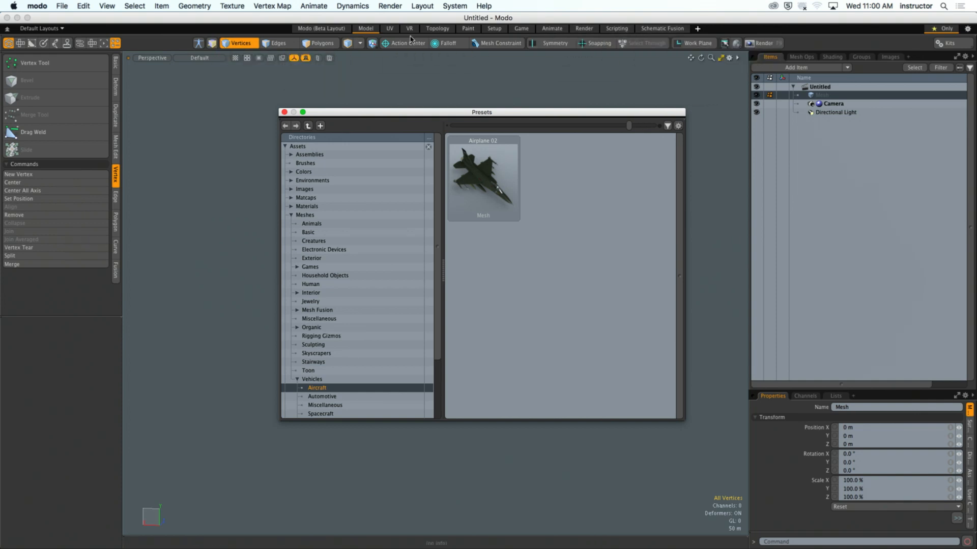
pyautogui.click(389, 32)
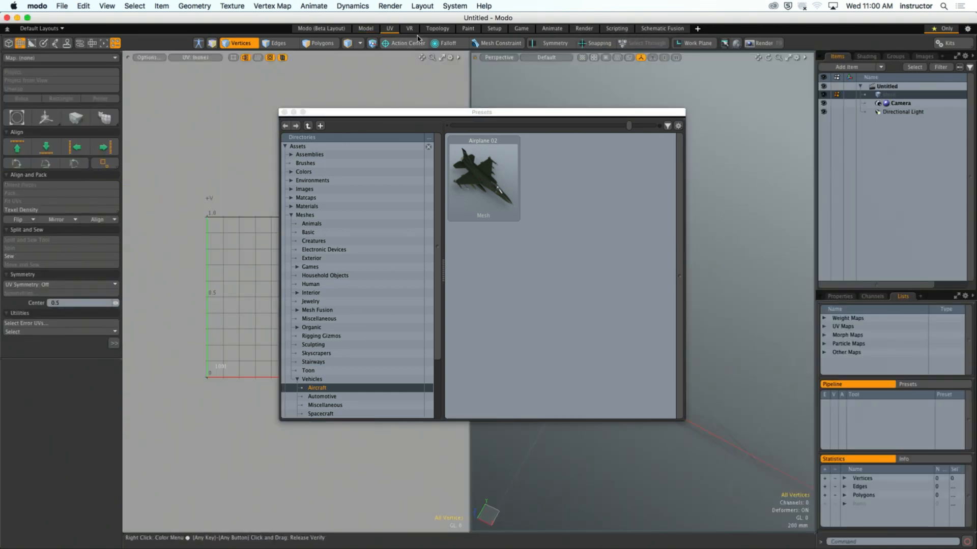
pyautogui.click(468, 28)
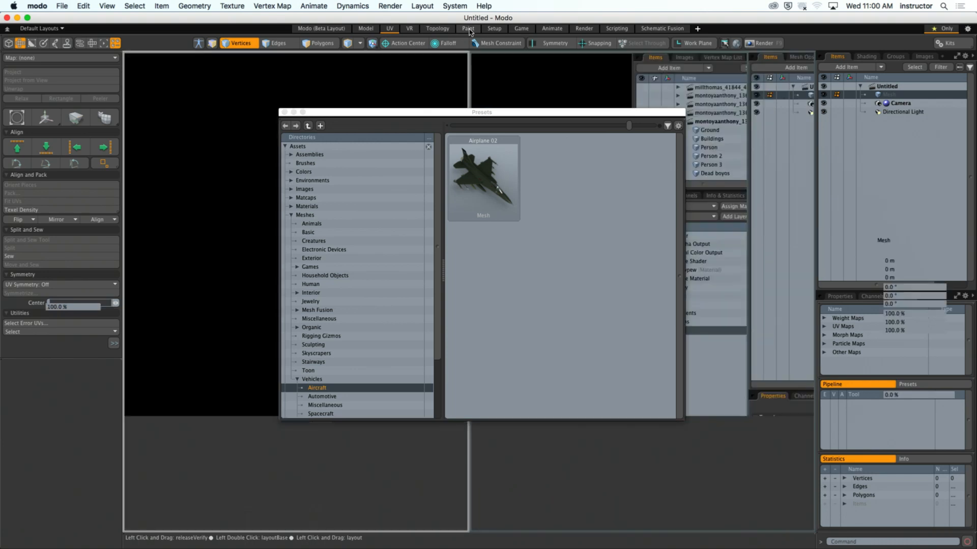
pyautogui.click(487, 31)
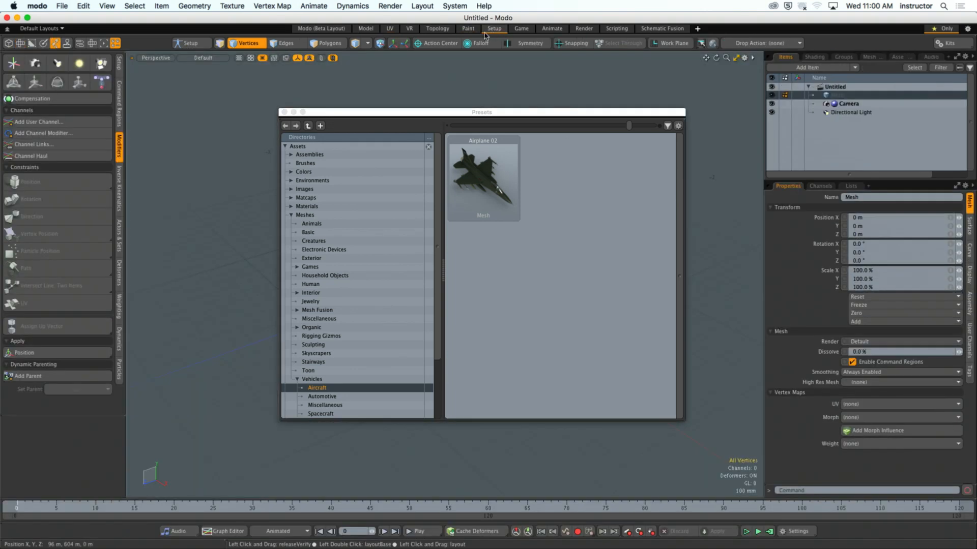
pyautogui.click(449, 111)
pyautogui.moveTo(449, 110)
pyautogui.mouseDown()
pyautogui.moveTo(921, 335)
pyautogui.moveTo(438, 87)
pyautogui.moveTo(441, 75)
pyautogui.moveTo(413, 79)
pyautogui.moveTo(448, 114)
pyautogui.mouseUp()
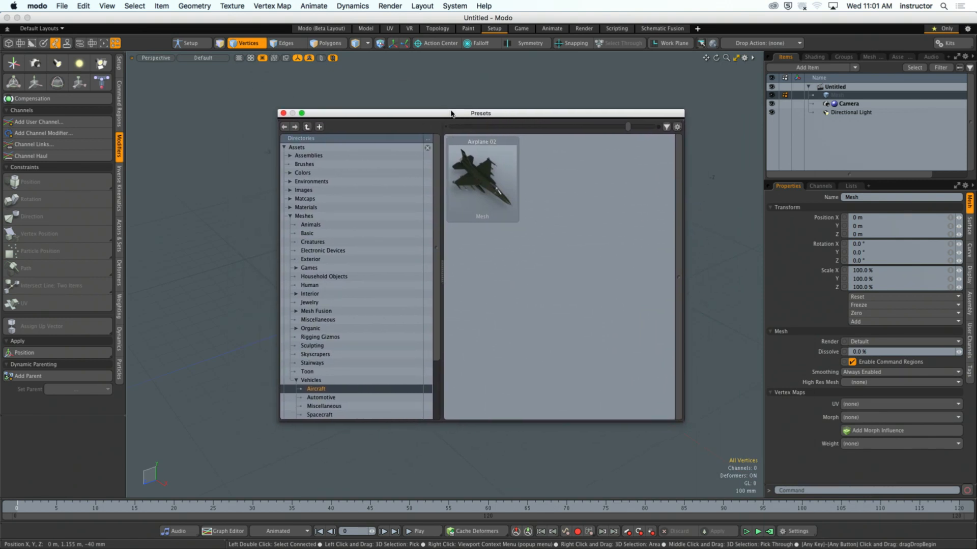
pyautogui.moveTo(335, 114); pyautogui.dragTo(353, 112)
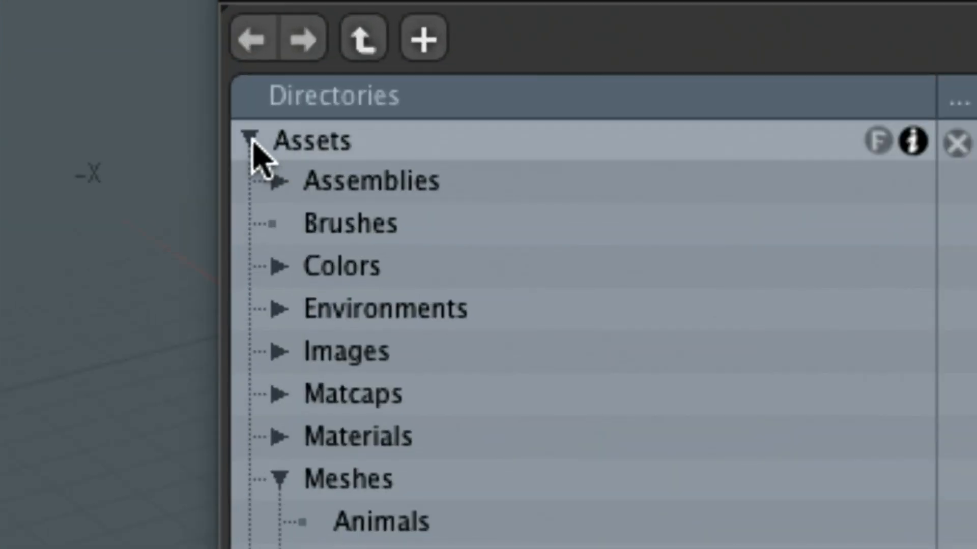
# Step: Browse the preset library's Assets to the Spacecraft folder under the Vehicles meshes
pyautogui.click(251, 138)
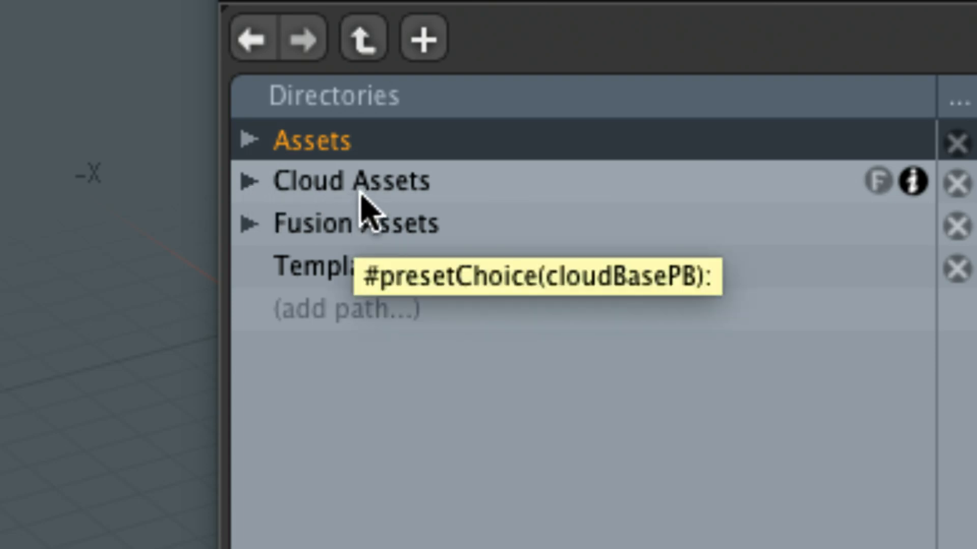
pyautogui.click(255, 139)
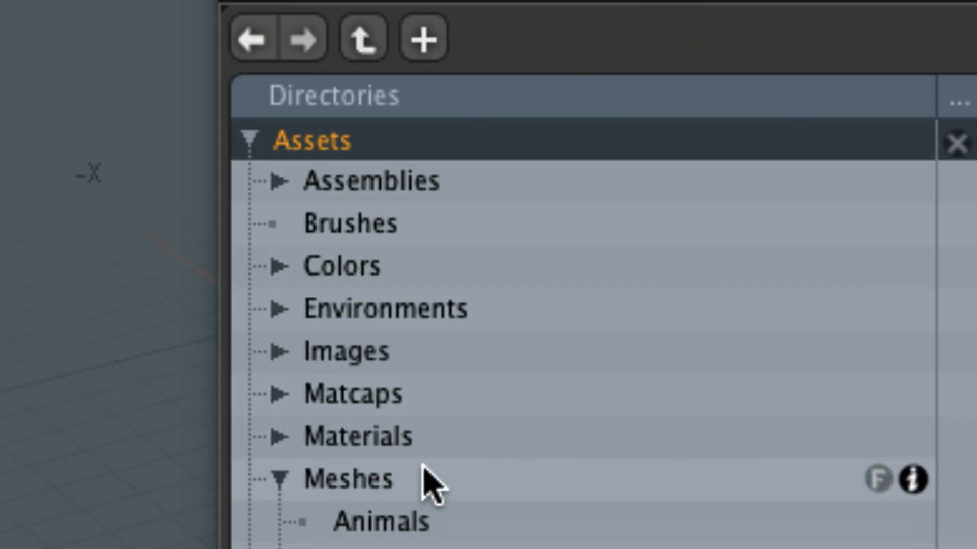
pyautogui.scroll(-3, 425, 481)
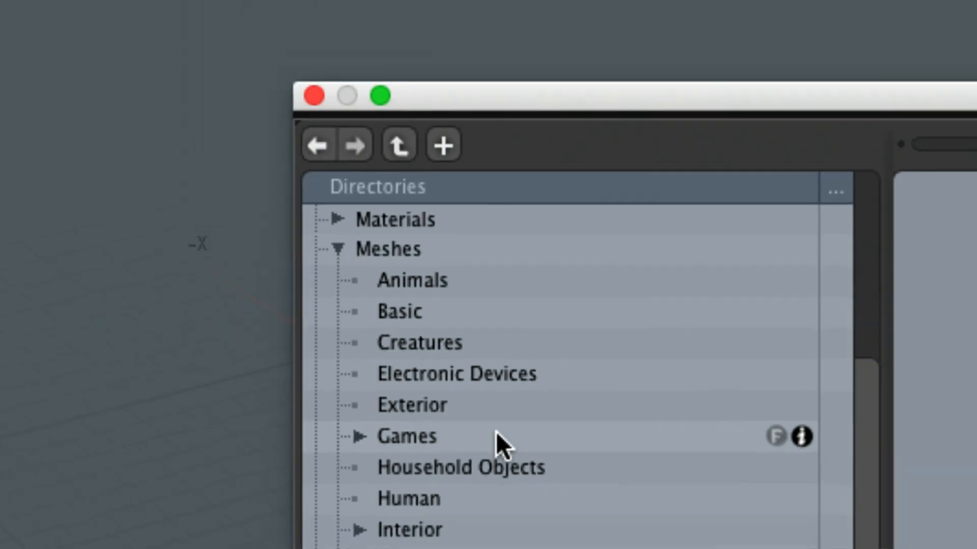
pyautogui.moveTo(695, 125); pyautogui.dragTo(634, 43)
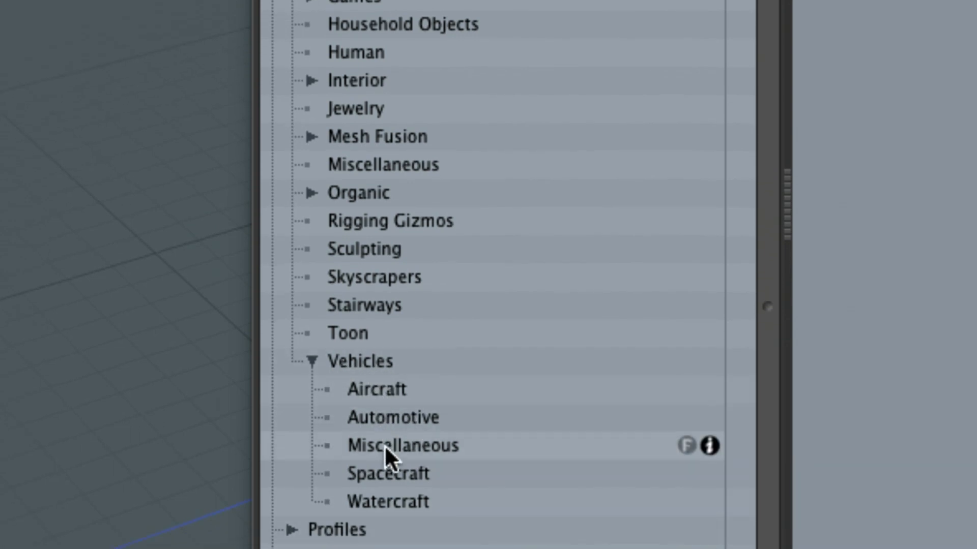
pyautogui.click(402, 474)
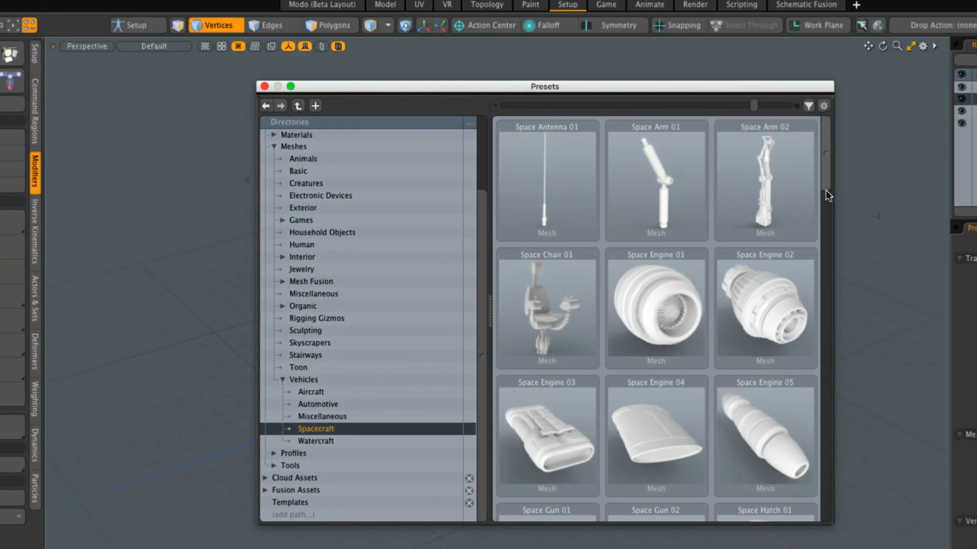
# Step: Add the Space Turret 03 mesh preset to the scene and close the preset browser
pyautogui.moveTo(935, 175); pyautogui.dragTo(940, 195)
pyautogui.moveTo(830, 197)
pyautogui.mouseDown()
pyautogui.moveTo(822, 338)
pyautogui.moveTo(796, 131)
pyautogui.moveTo(827, 157)
pyautogui.moveTo(838, 282)
pyautogui.moveTo(829, 507)
pyautogui.mouseUp()
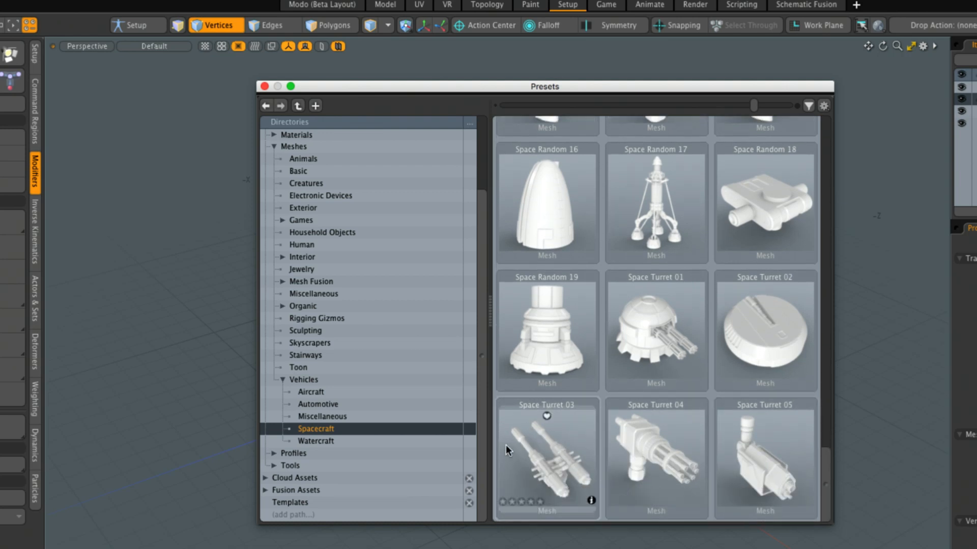
pyautogui.doubleClick(560, 455)
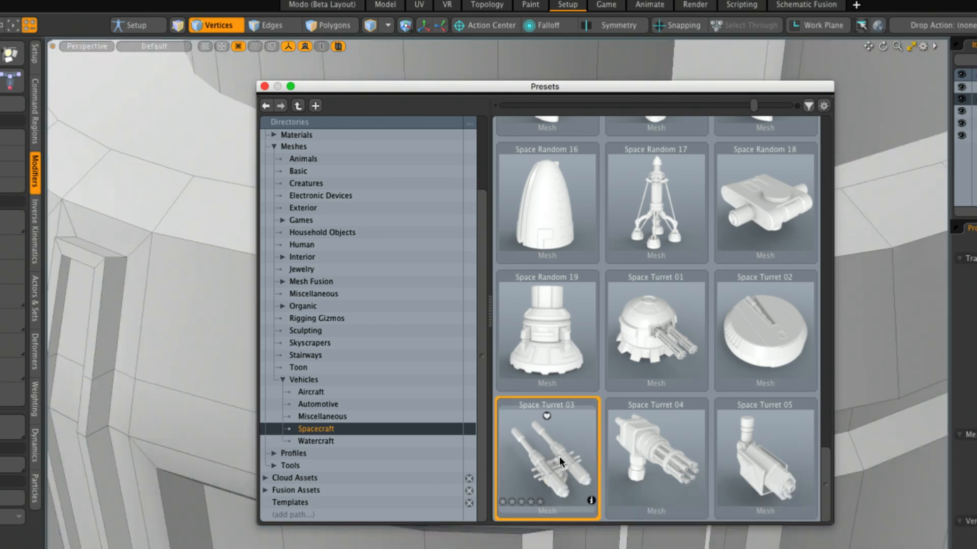
pyautogui.click(263, 87)
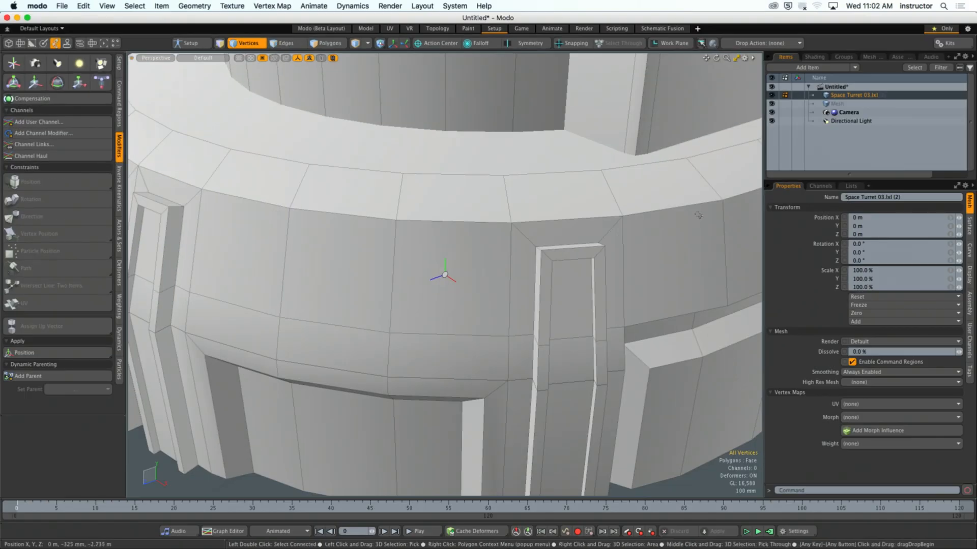
# Step: Bring the whole turret into view from above and switch to polygon selection mode
pyautogui.keyDown('alt'); pyautogui.moveTo(581, 239); pyautogui.dragTo(483, 284); pyautogui.keyUp('alt')
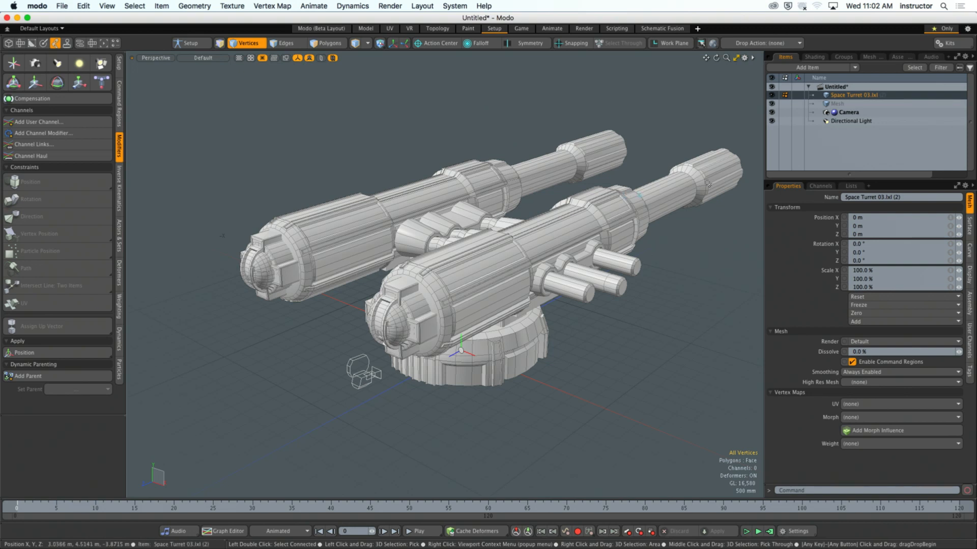
pyautogui.press('3')
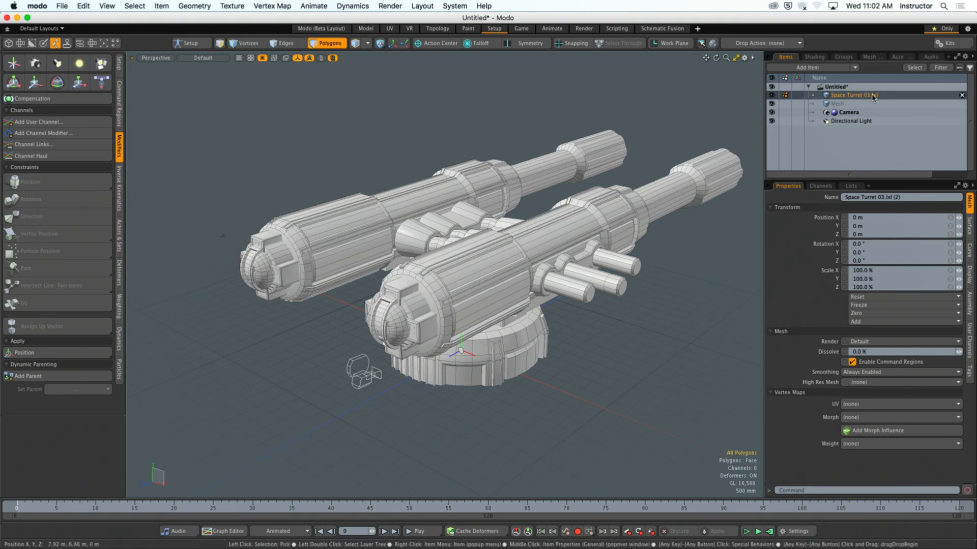
pyautogui.keyDown('alt'); pyautogui.moveTo(483, 194); pyautogui.dragTo(478, 234); pyautogui.keyUp('alt')
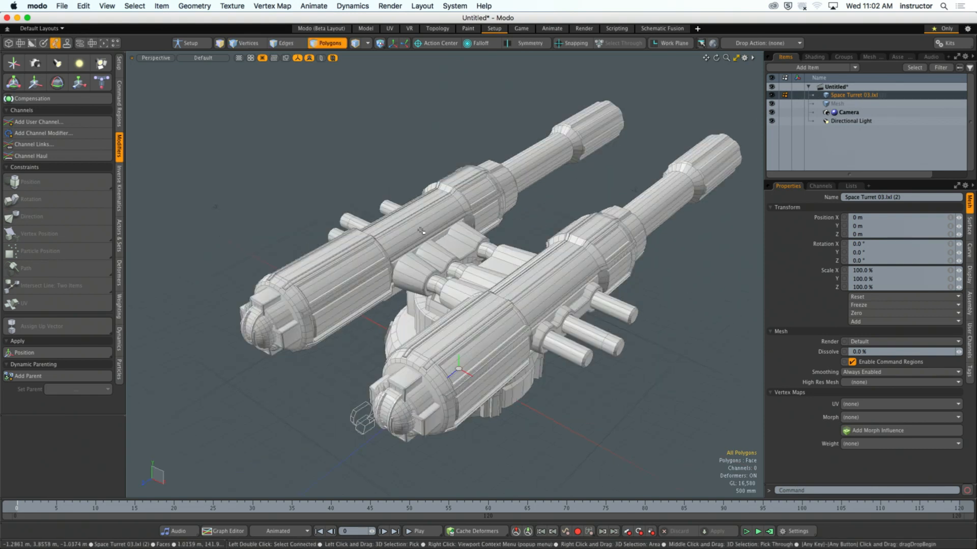
# Step: Check which turret pieces are separate by selecting the connected polygons of the gun bodies and barrels, and clear the selection
pyautogui.doubleClick(418, 224)
pyautogui.click(552, 151)
pyautogui.doubleClick(551, 152)
pyautogui.doubleClick(664, 202)
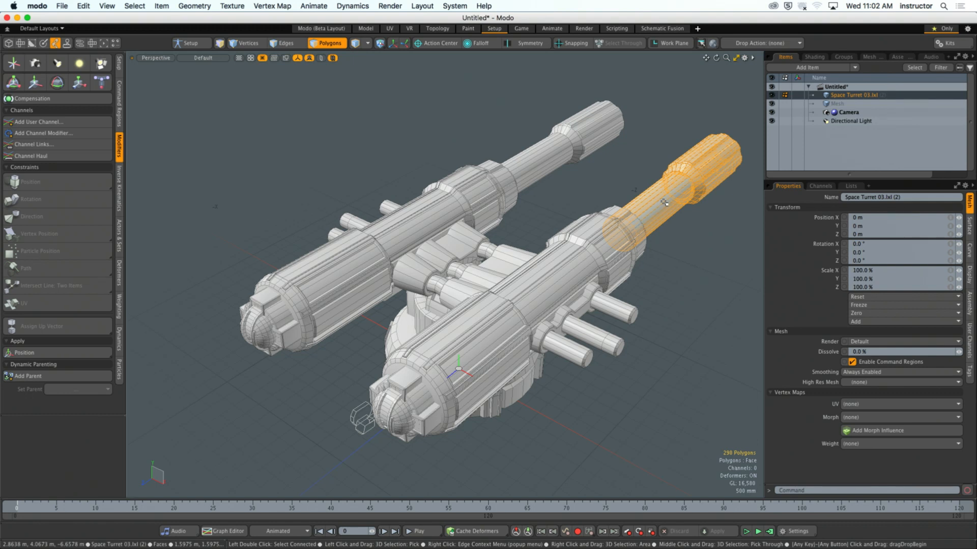
pyautogui.click(599, 187)
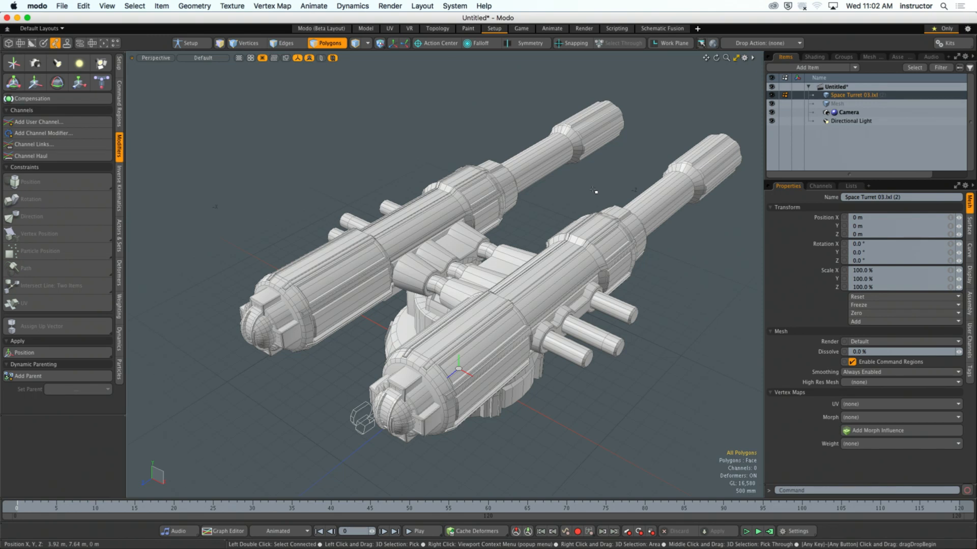
# Step: Look through the preset browser's mesh categories, including Animals, Basic and Skyscrapers, and close the browser
pyautogui.press('F5')
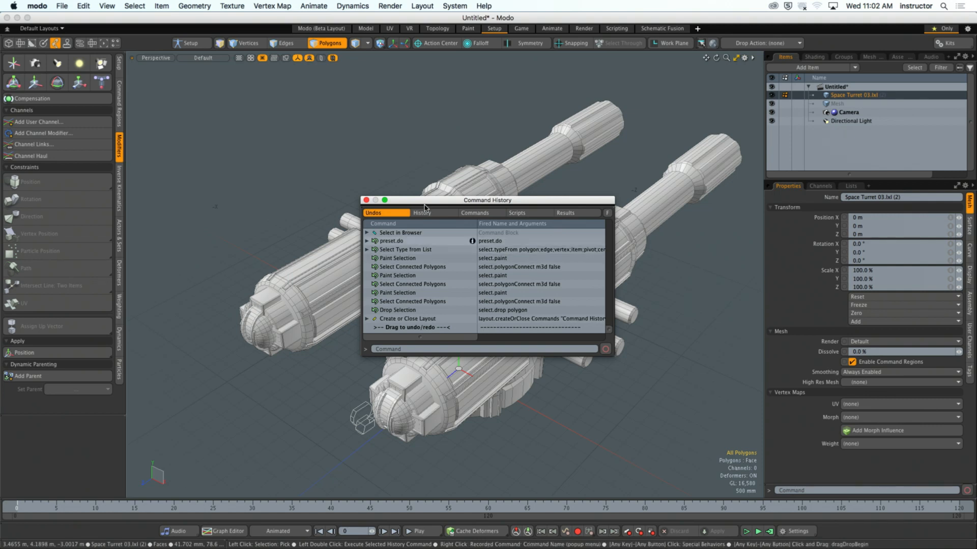
pyautogui.click(366, 200)
pyautogui.press('F6')
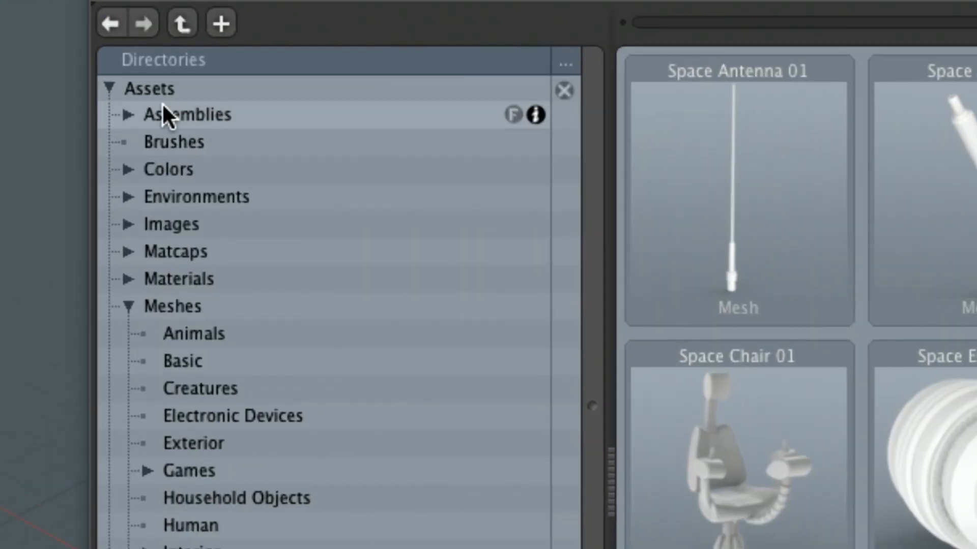
pyautogui.click(148, 92)
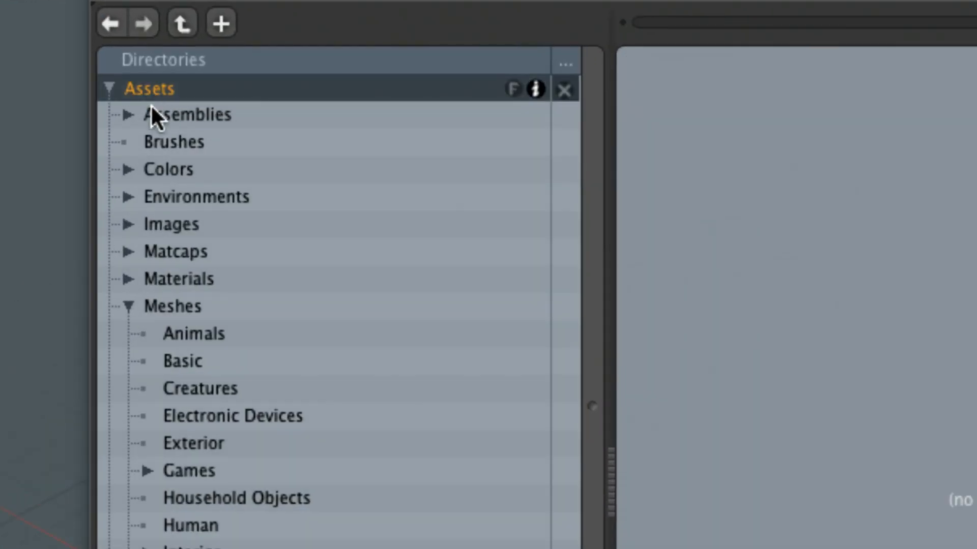
pyautogui.click(175, 303)
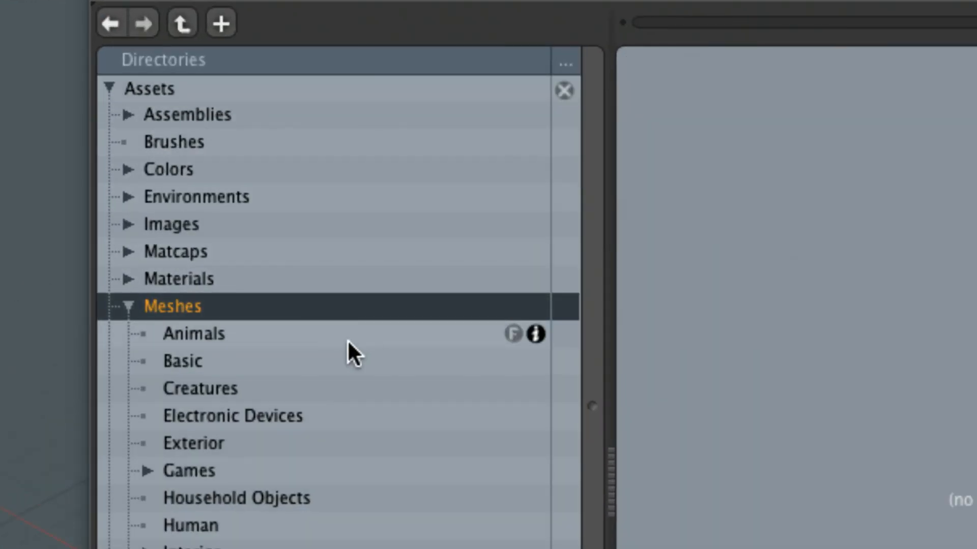
pyautogui.click(327, 335)
pyautogui.click(332, 358)
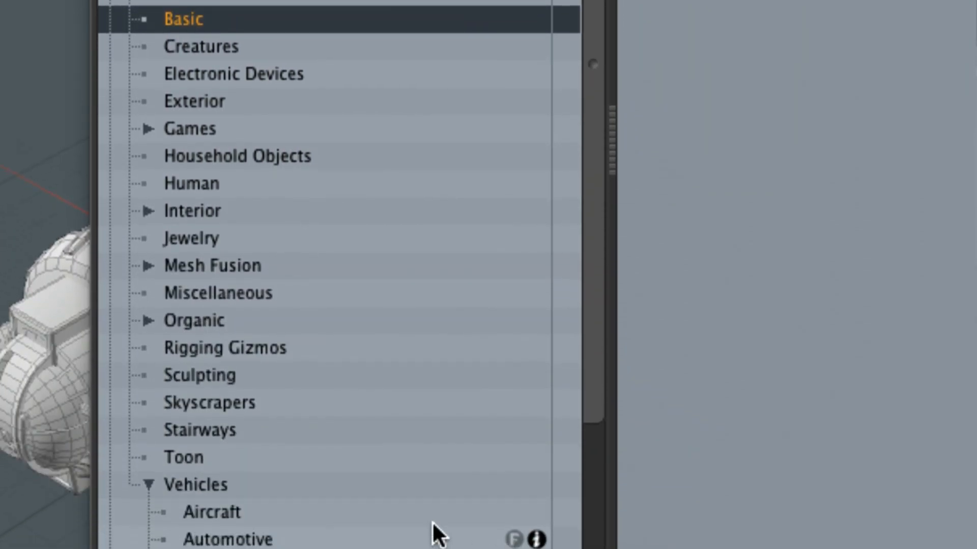
pyautogui.click(240, 404)
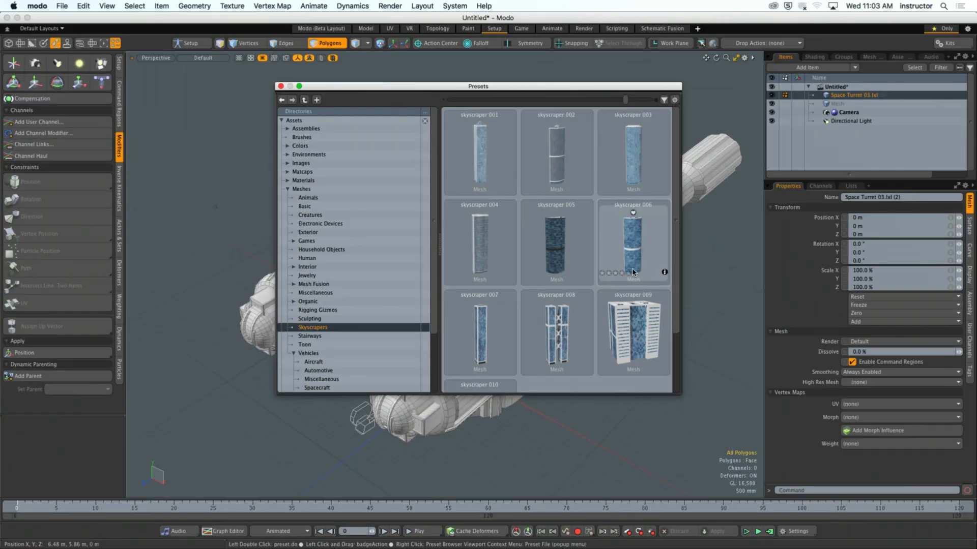
pyautogui.moveTo(487, 88); pyautogui.dragTo(493, 103)
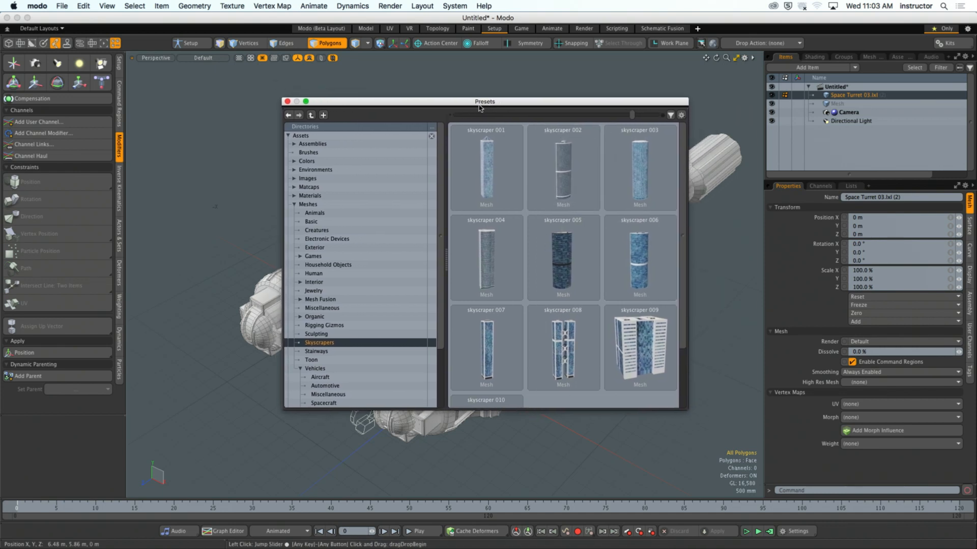
pyautogui.moveTo(682, 282); pyautogui.dragTo(667, 260)
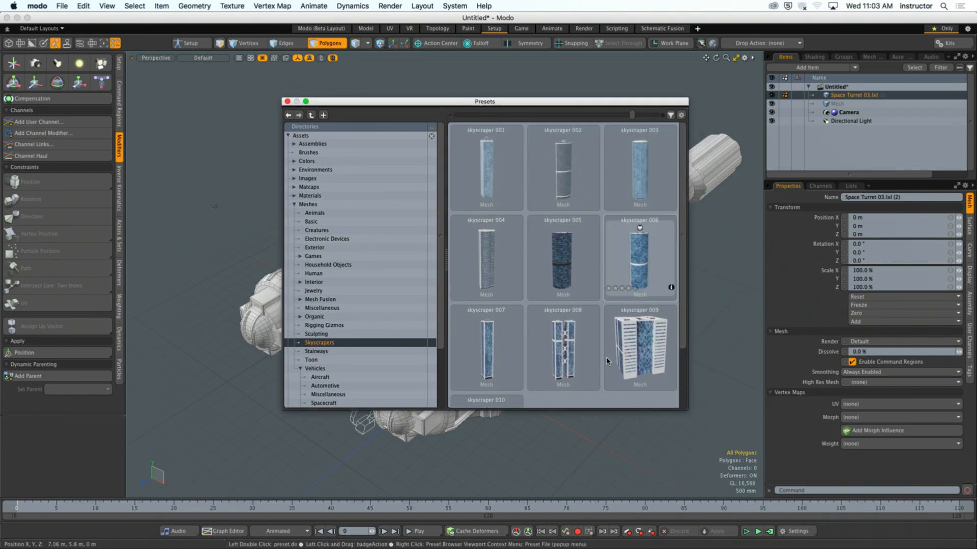
pyautogui.click(287, 102)
# Step: Activate the Rotate tool for the turret's polygons and set the action center to Origin
pyautogui.keyDown('alt'); pyautogui.moveTo(325, 166); pyautogui.dragTo(397, 243); pyautogui.keyUp('alt')
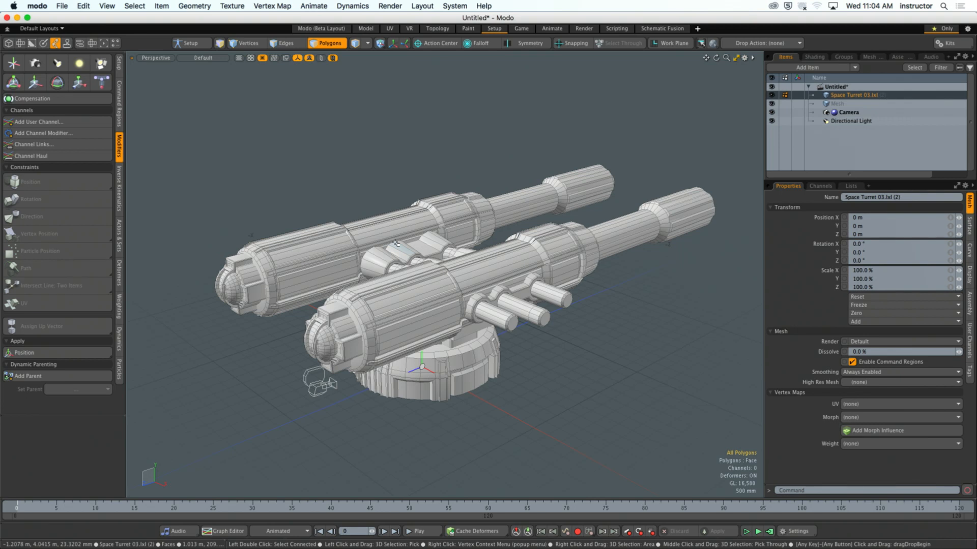
pyautogui.keyDown('alt'); pyautogui.moveTo(452, 218); pyautogui.dragTo(425, 258); pyautogui.keyUp('alt')
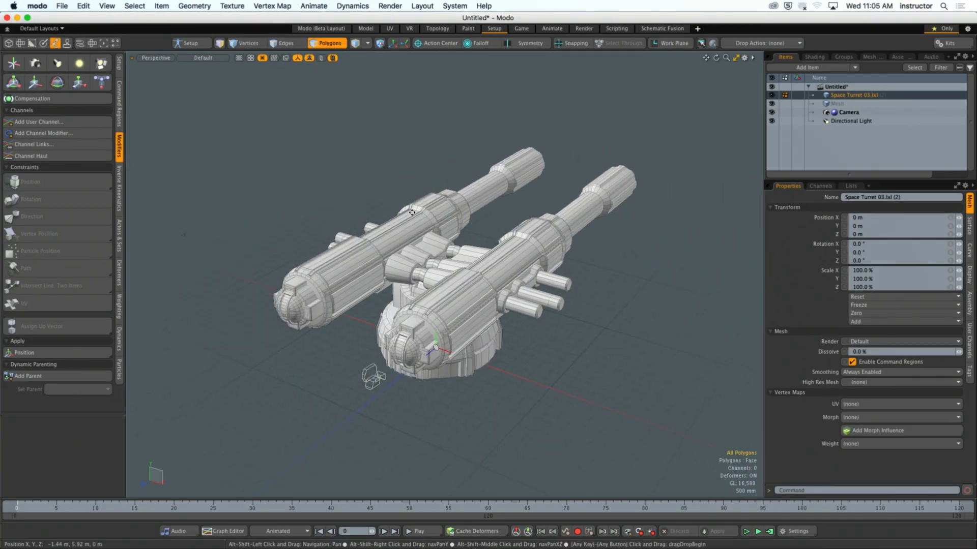
pyautogui.keyDown('alt'); pyautogui.moveTo(412, 212); pyautogui.dragTo(384, 201); pyautogui.keyUp('alt')
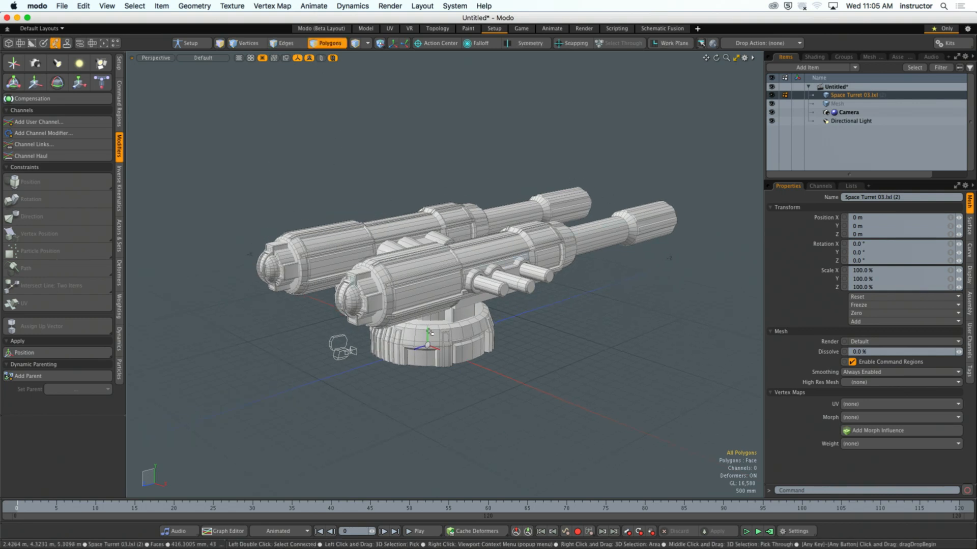
pyautogui.press('e')
pyautogui.keyDown('alt'); pyautogui.moveTo(452, 309); pyautogui.dragTo(394, 264); pyautogui.keyUp('alt')
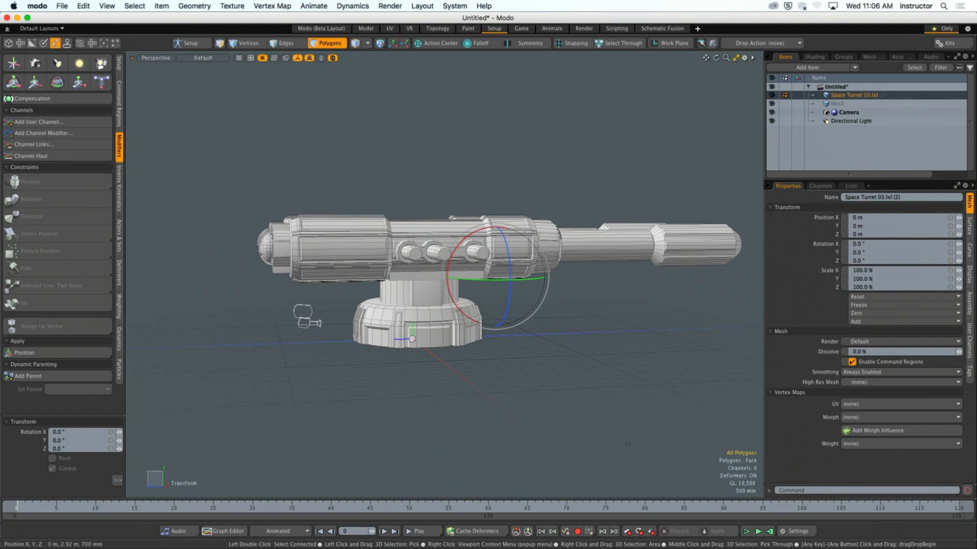
pyautogui.keyDown('alt'); pyautogui.moveTo(379, 301); pyautogui.dragTo(422, 450); pyautogui.keyUp('alt')
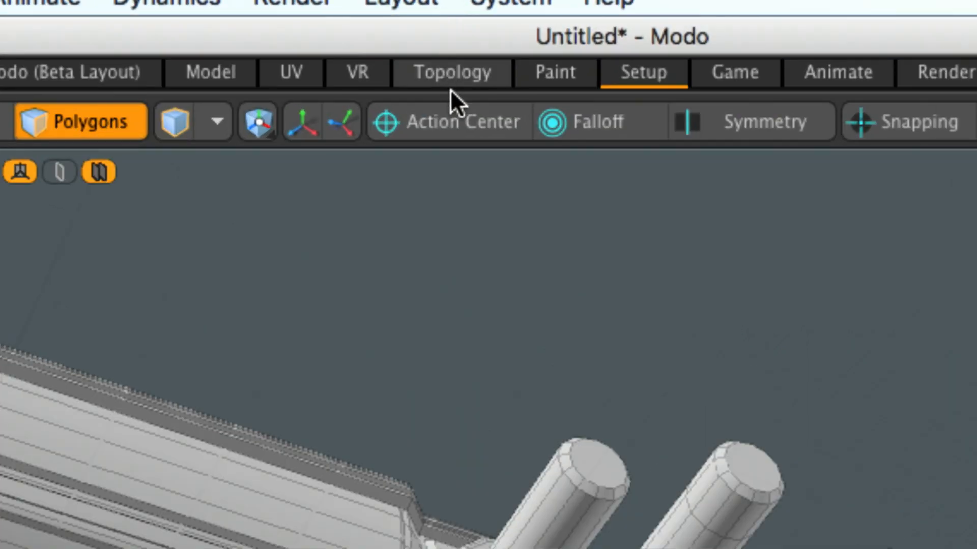
pyautogui.click(453, 65)
pyautogui.click(438, 337)
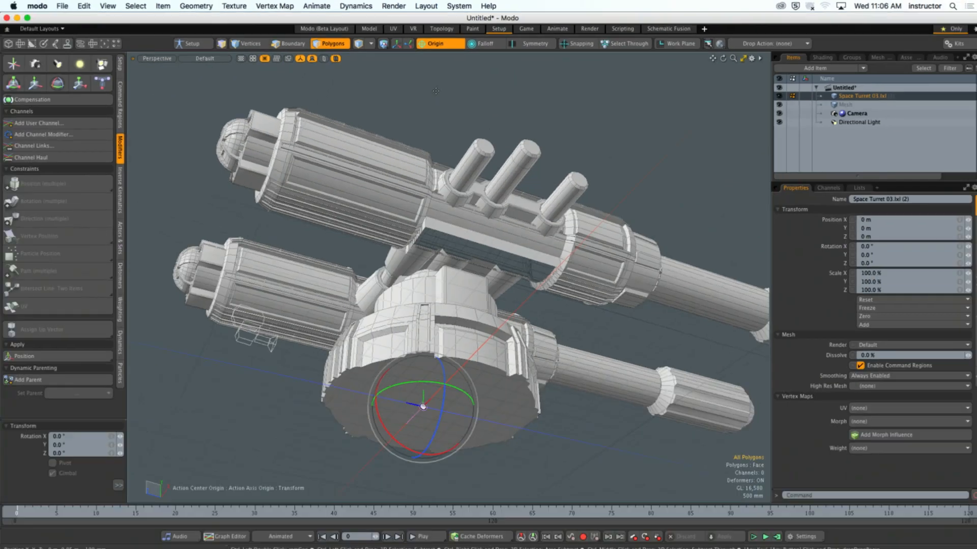
# Step: Rotate the whole turret 180° about the Y axis, drop the tool and reset the action center
pyautogui.keyDown('alt'); pyautogui.moveTo(436, 91); pyautogui.dragTo(386, 324); pyautogui.keyUp('alt')
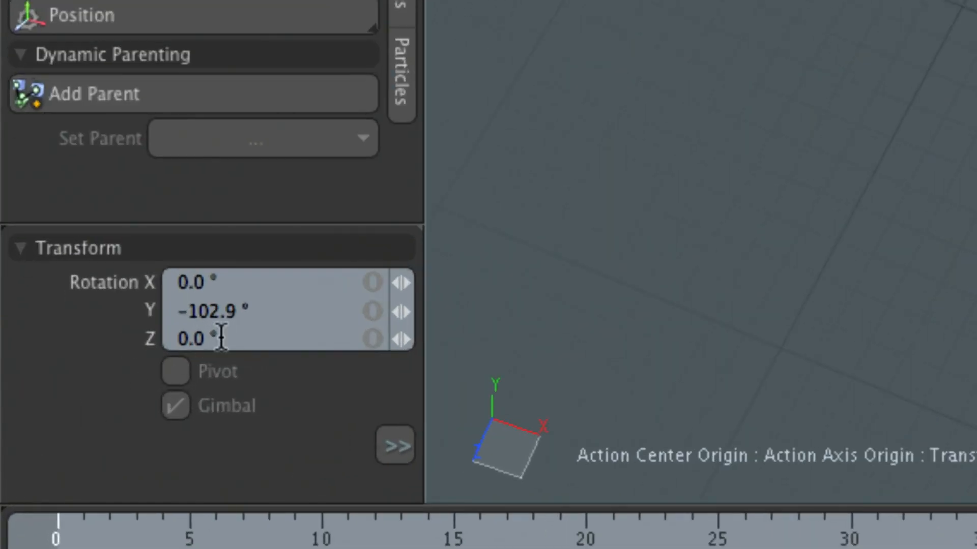
pyautogui.click(121, 406)
pyautogui.write('180')
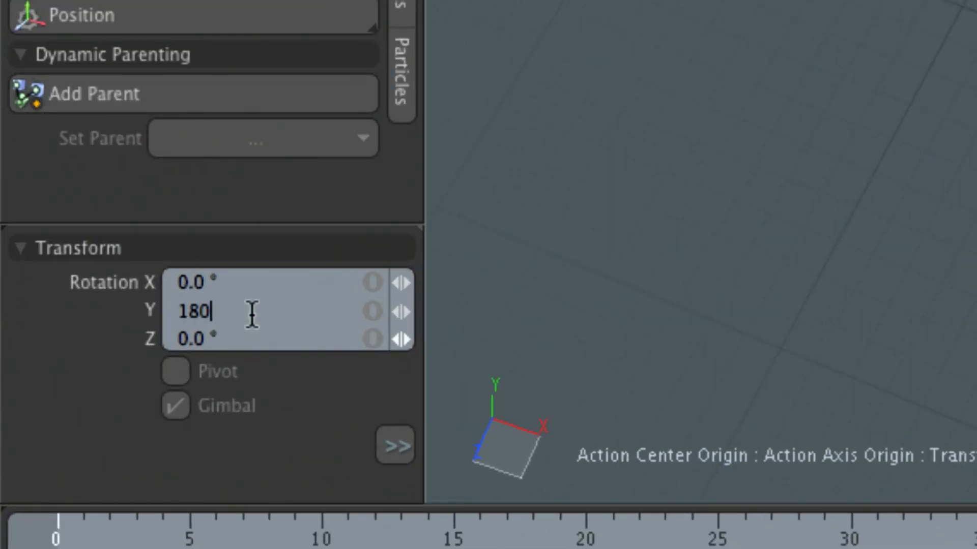
pyautogui.press('Return')
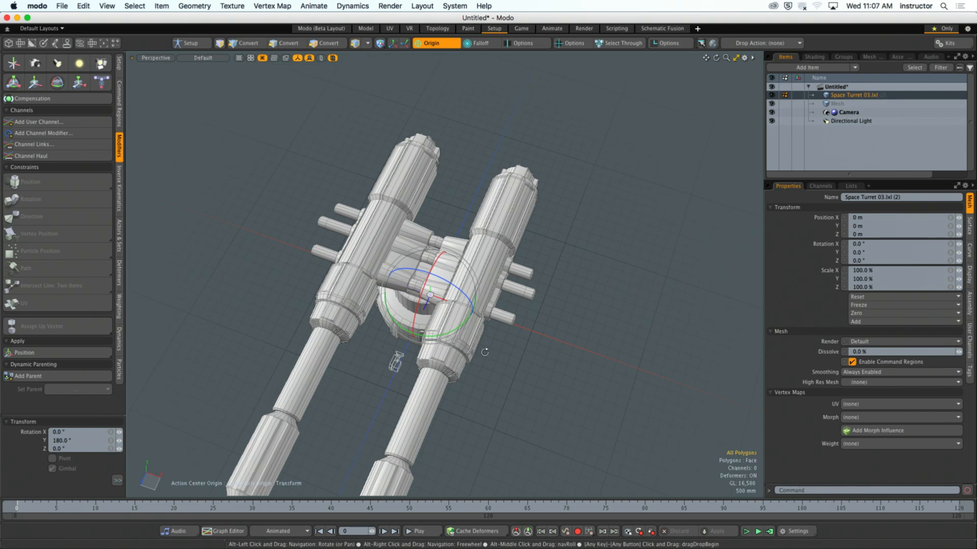
pyautogui.keyDown('alt'); pyautogui.moveTo(485, 349); pyautogui.dragTo(465, 300); pyautogui.keyUp('alt')
pyautogui.press('space')
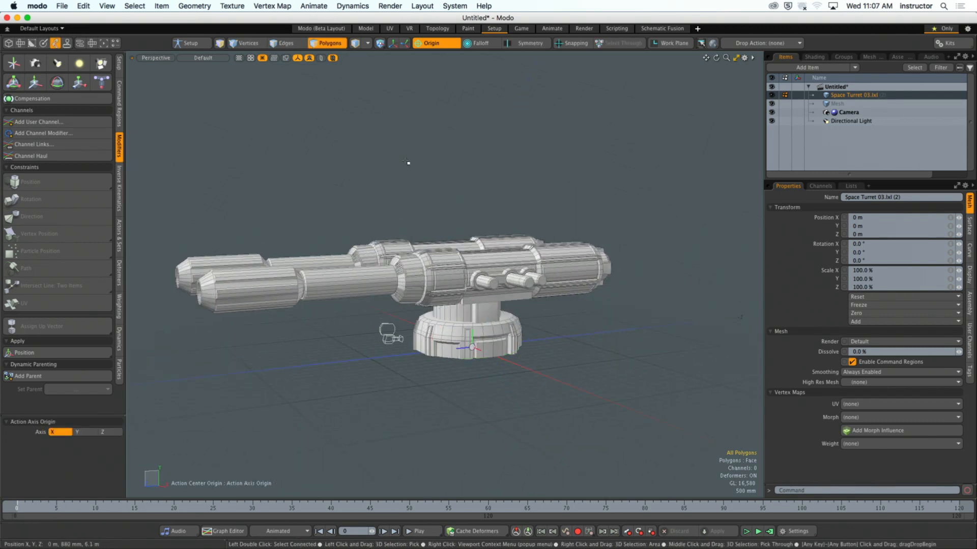
pyautogui.click(437, 43)
pyautogui.click(435, 50)
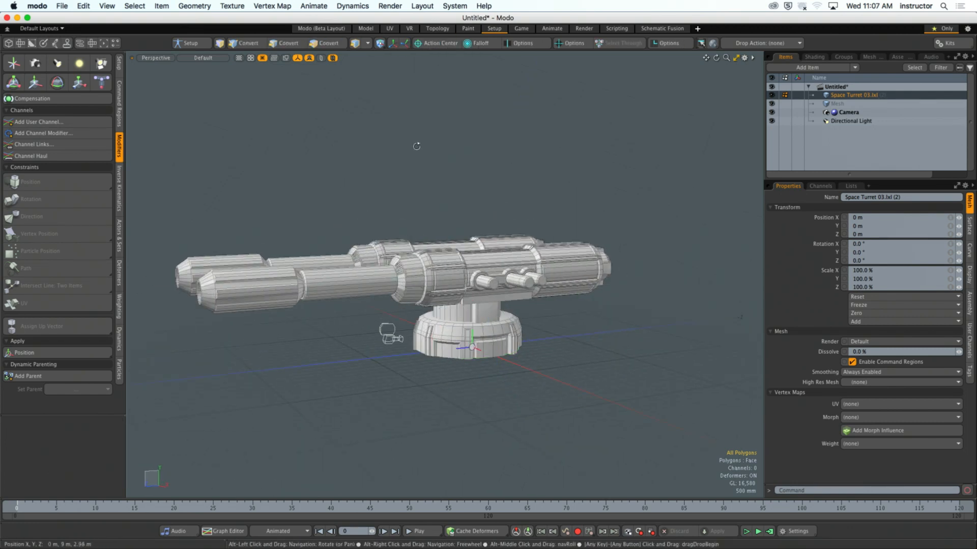
# Step: Check the turret's round base as a separate piece by selecting its connected polygons
pyautogui.keyDown('alt'); pyautogui.moveTo(436, 96); pyautogui.dragTo(508, 238); pyautogui.keyUp('alt')
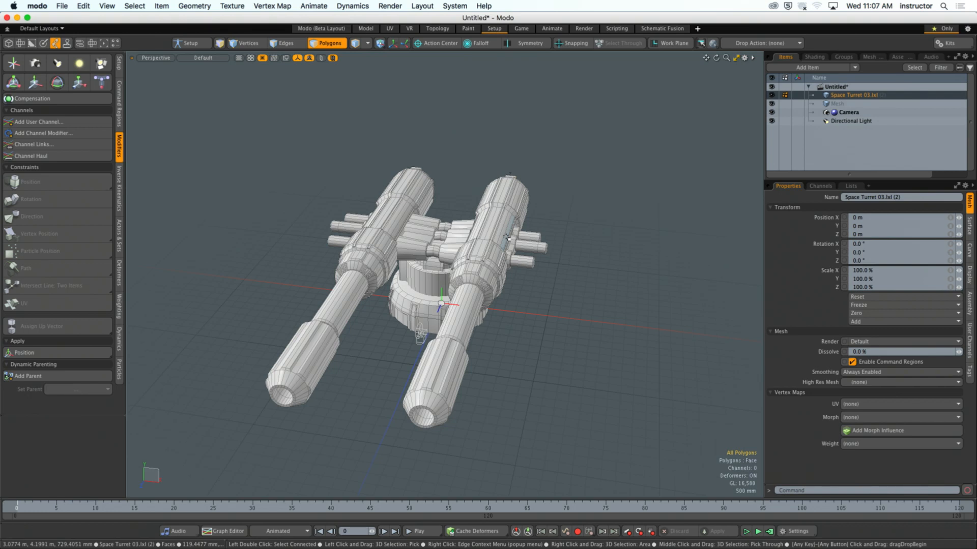
pyautogui.keyDown('alt'); pyautogui.moveTo(559, 255); pyautogui.dragTo(492, 280); pyautogui.keyUp('alt')
pyautogui.press('3')
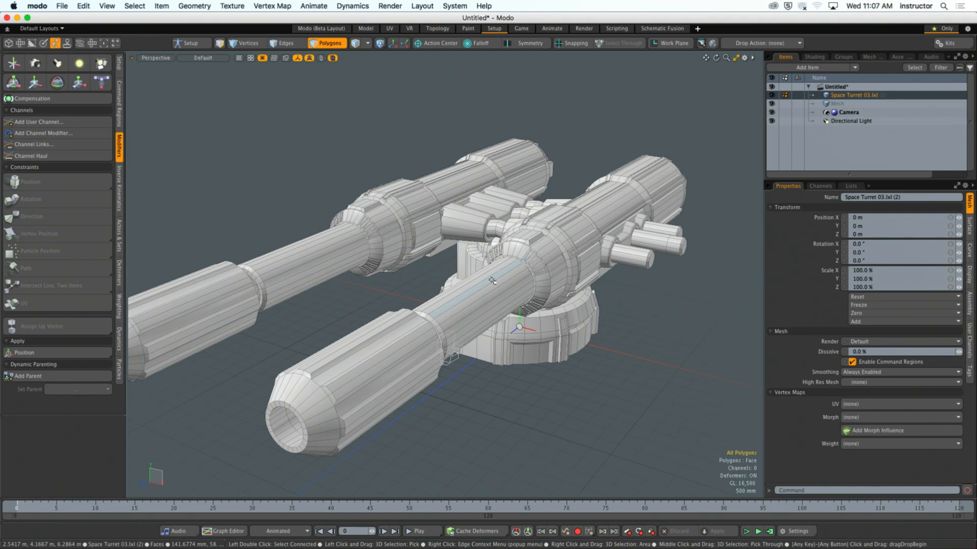
pyautogui.keyDown('alt'); pyautogui.moveTo(492, 281); pyautogui.dragTo(464, 229); pyautogui.keyUp('alt')
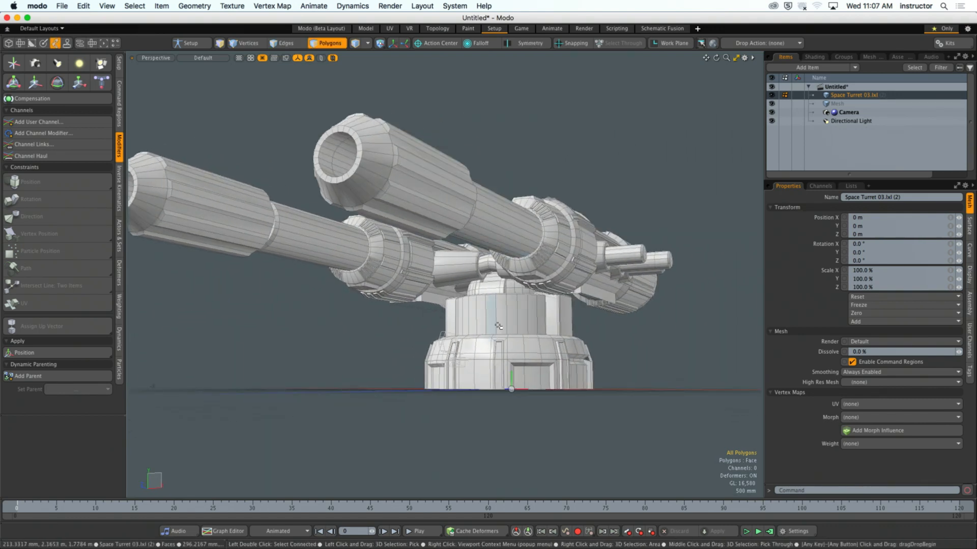
pyautogui.doubleClick(482, 362)
pyautogui.keyDown('alt'); pyautogui.moveTo(482, 362); pyautogui.dragTo(546, 359); pyautogui.keyUp('alt')
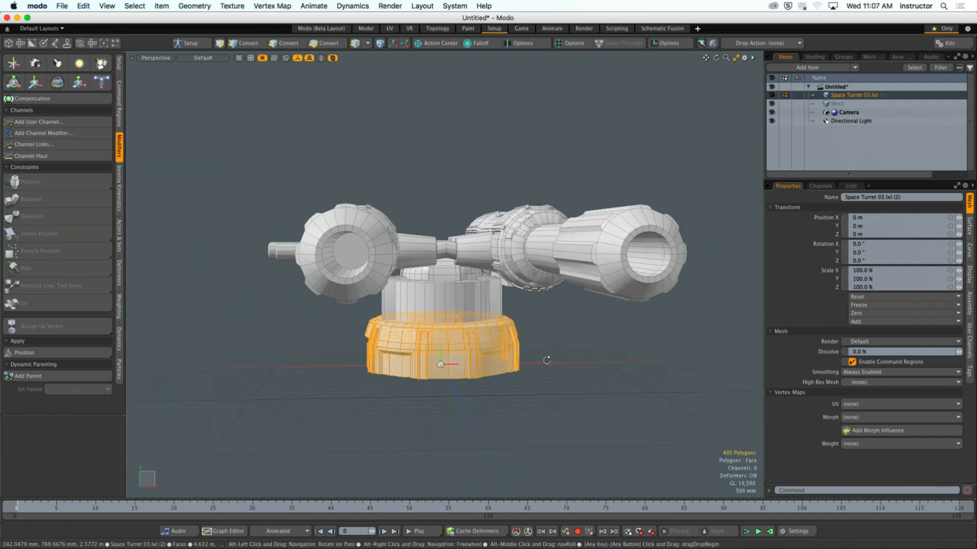
# Step: Cut the neck blocks and dome between the base and the guns from the turret mesh and paste them into the empty Mesh item
pyautogui.doubleClick(457, 297)
pyautogui.moveTo(457, 298)
pyautogui.keyDown('alt'); pyautogui.mouseDown()
pyautogui.moveTo(474, 305)
pyautogui.moveTo(440, 305)
pyautogui.mouseUp(); pyautogui.keyUp('alt')
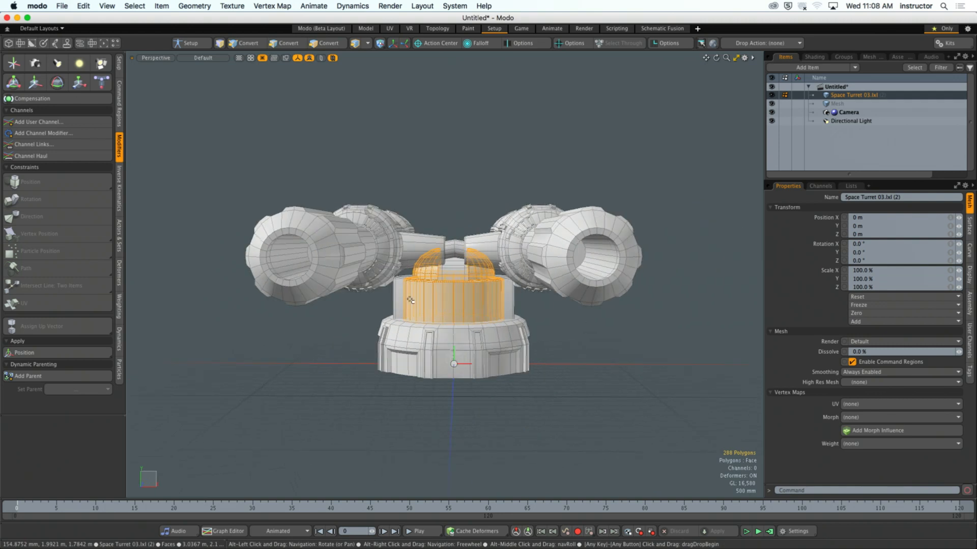
pyautogui.keyDown('shift'); pyautogui.doubleClick(402, 296); pyautogui.keyUp('shift')
pyautogui.keyDown('shift'); pyautogui.doubleClick(447, 273); pyautogui.keyUp('shift')
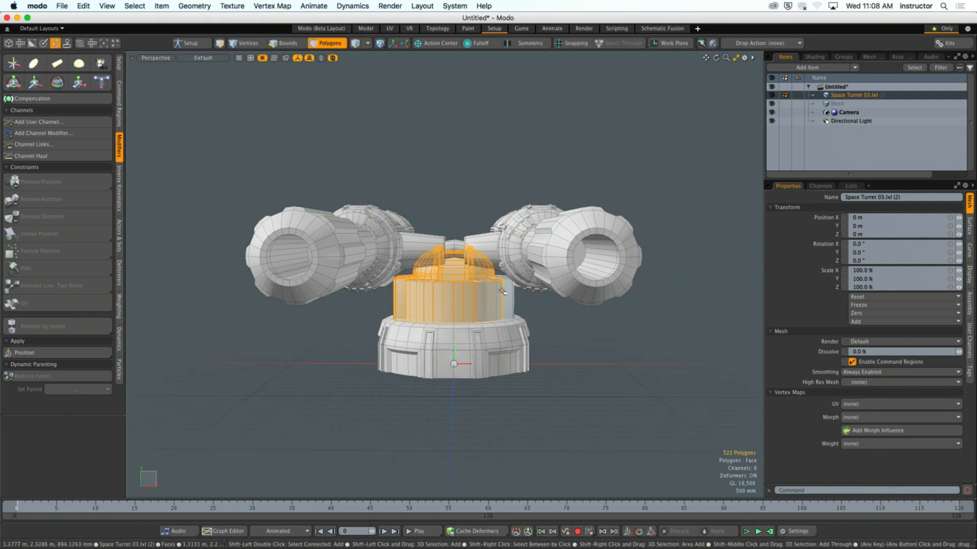
pyautogui.keyDown('alt'); pyautogui.moveTo(504, 291); pyautogui.dragTo(424, 300); pyautogui.keyUp('alt')
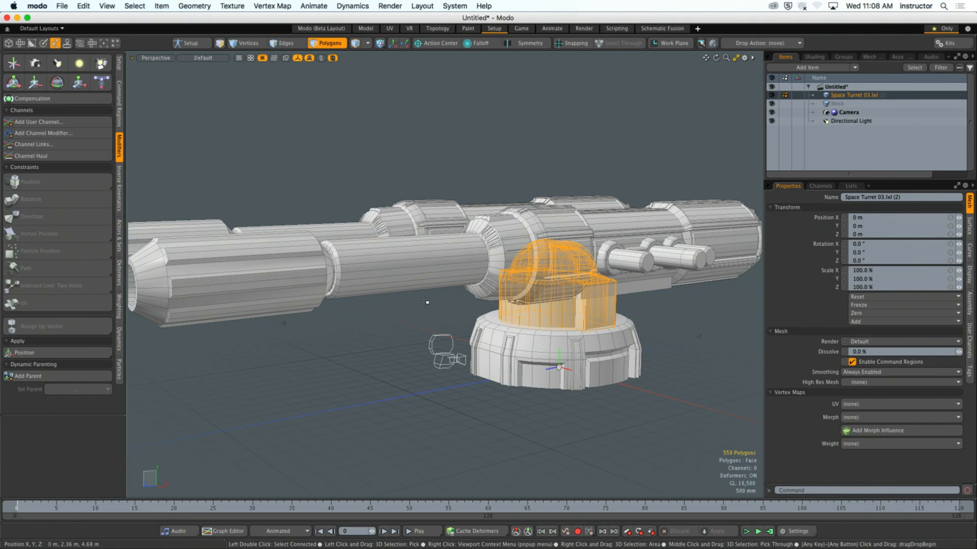
pyautogui.press('Delete')
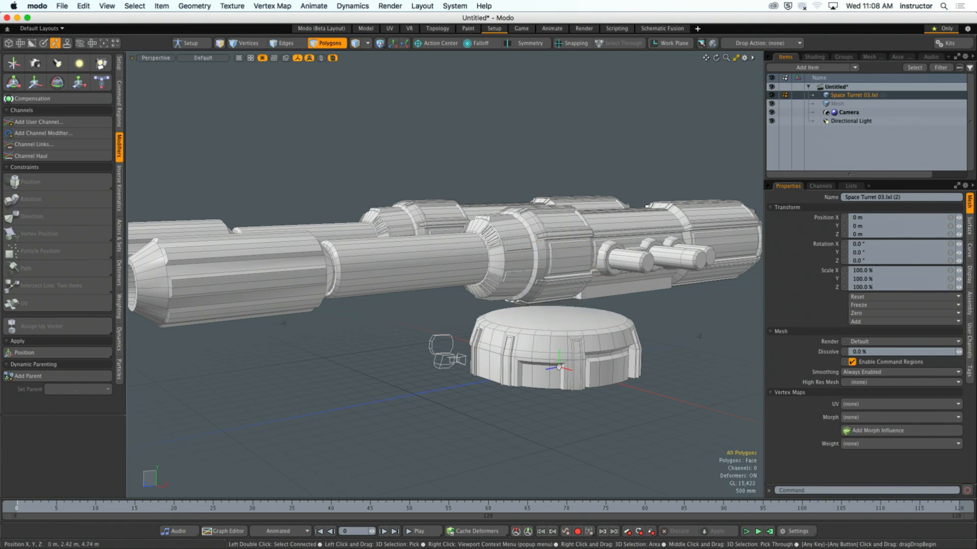
pyautogui.click(837, 104)
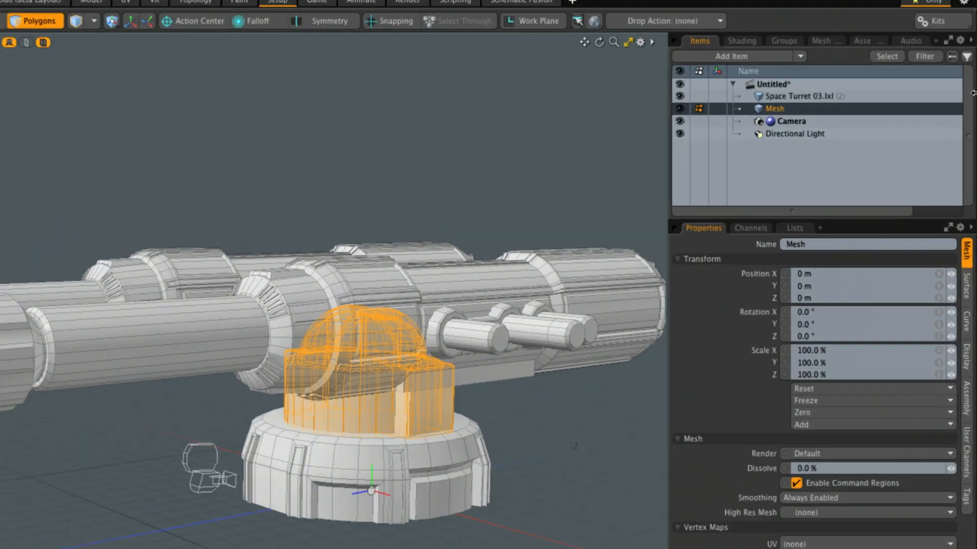
# Step: Rename the Space Turret 03.lxl mesh item as Base
pyautogui.click(797, 97)
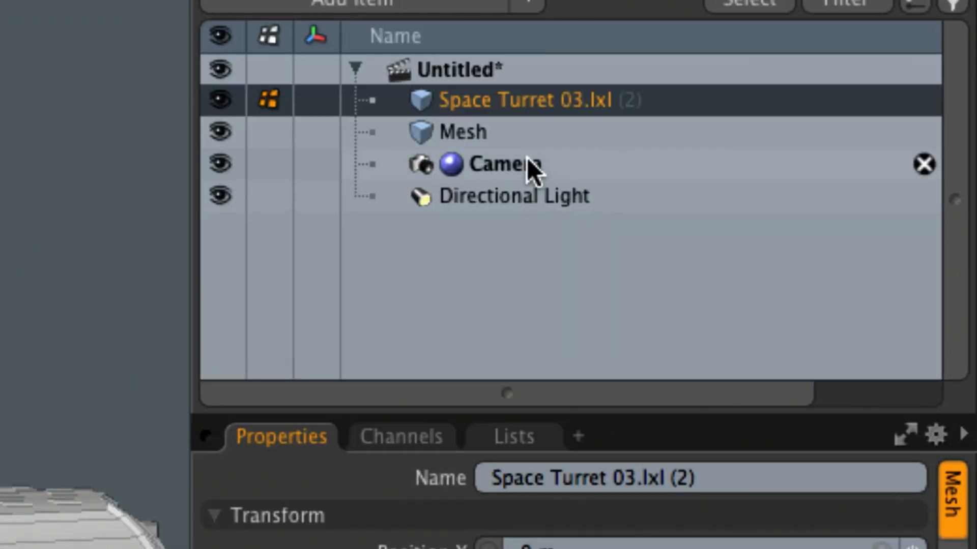
pyautogui.doubleClick(496, 102)
pyautogui.write('Bas')
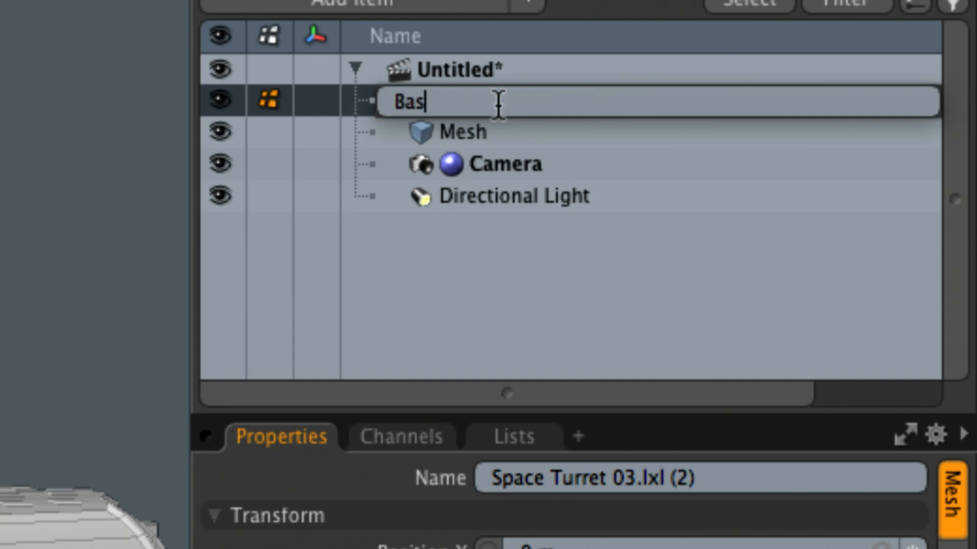
pyautogui.write('e')
pyautogui.press('Return')
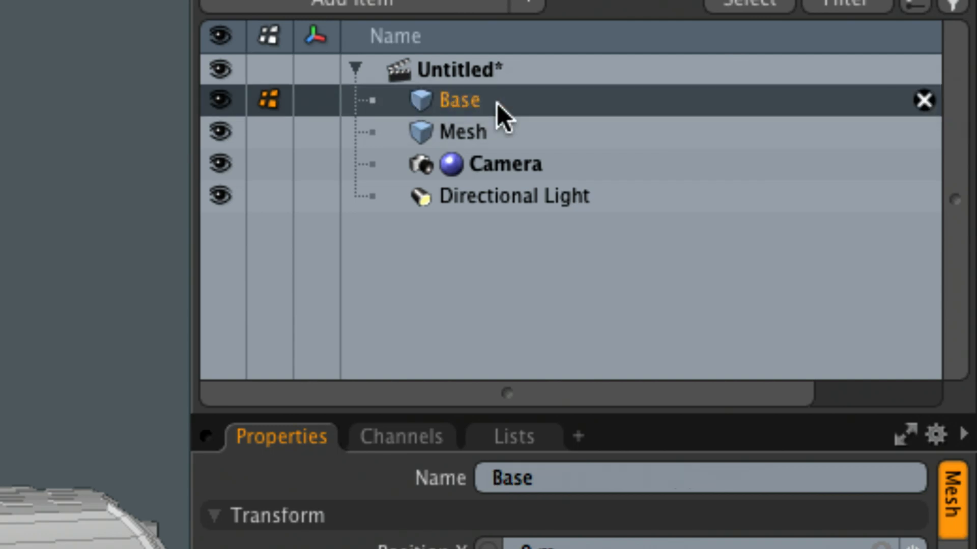
# Step: Rename the mesh item holding the neck and dome pieces as Middle
pyautogui.click(480, 131)
pyautogui.doubleClick(478, 133)
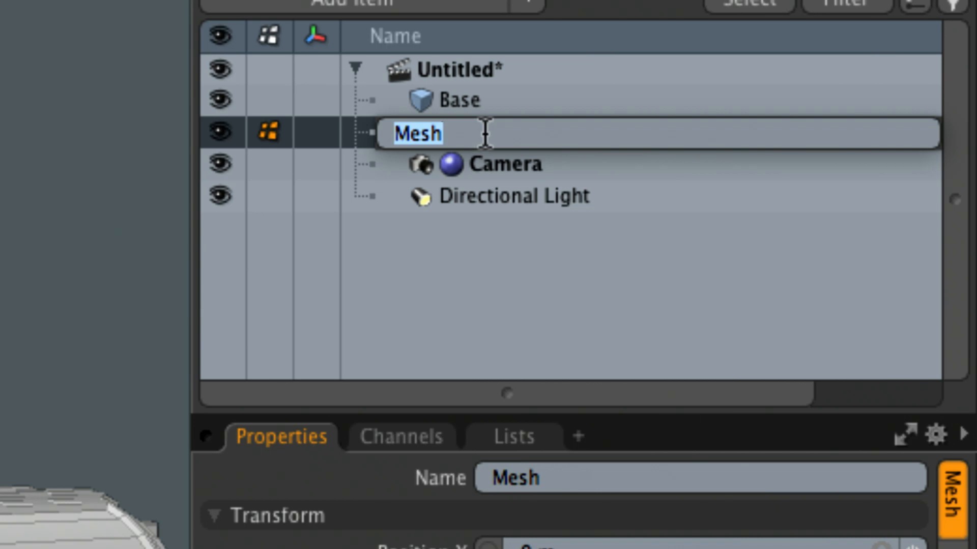
pyautogui.write('Middle')
pyautogui.press('Return')
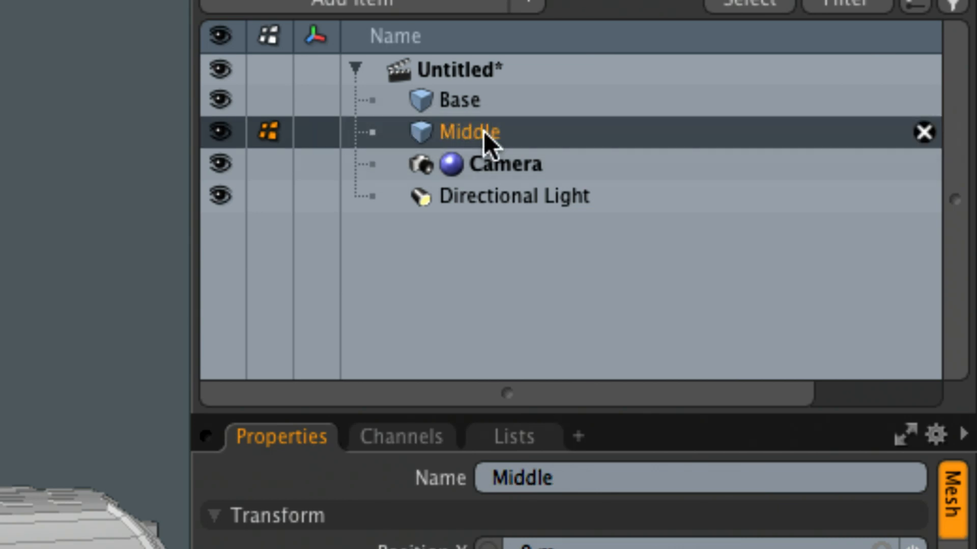
# Step: Add a new empty mesh item and name it Top
pyautogui.hotkey('shift', 'n')
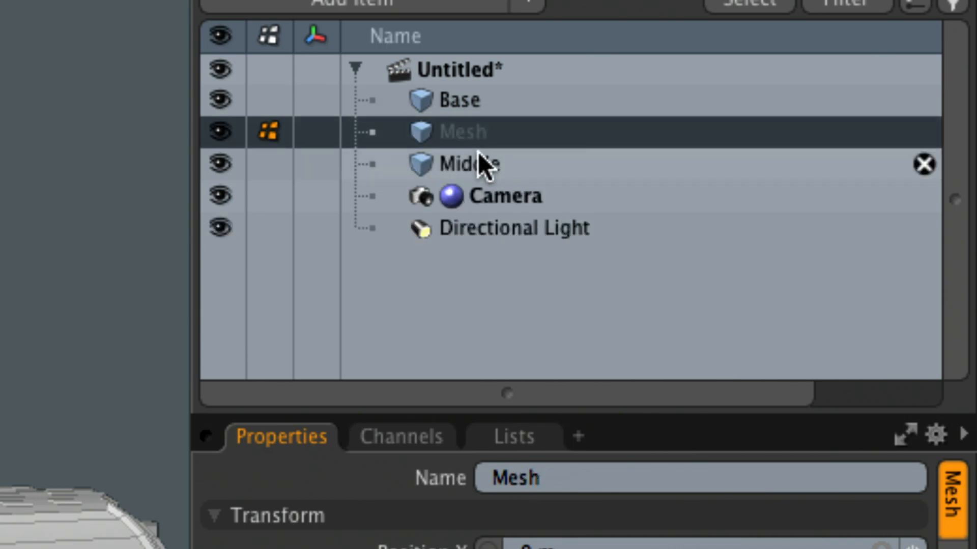
pyautogui.write('Top')
pyautogui.press('Return')
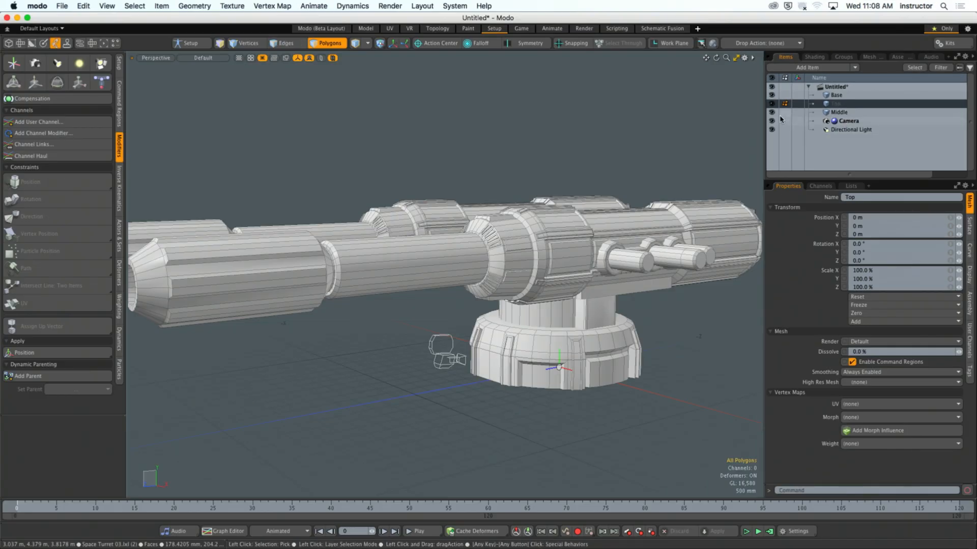
# Step: Hide the Middle mesh and switch to a front view of the remaining turret parts
pyautogui.click(771, 112)
pyautogui.keyDown('alt'); pyautogui.moveTo(529, 289); pyautogui.dragTo(587, 302); pyautogui.keyUp('alt')
pyautogui.hotkey('ctrl', 'space')
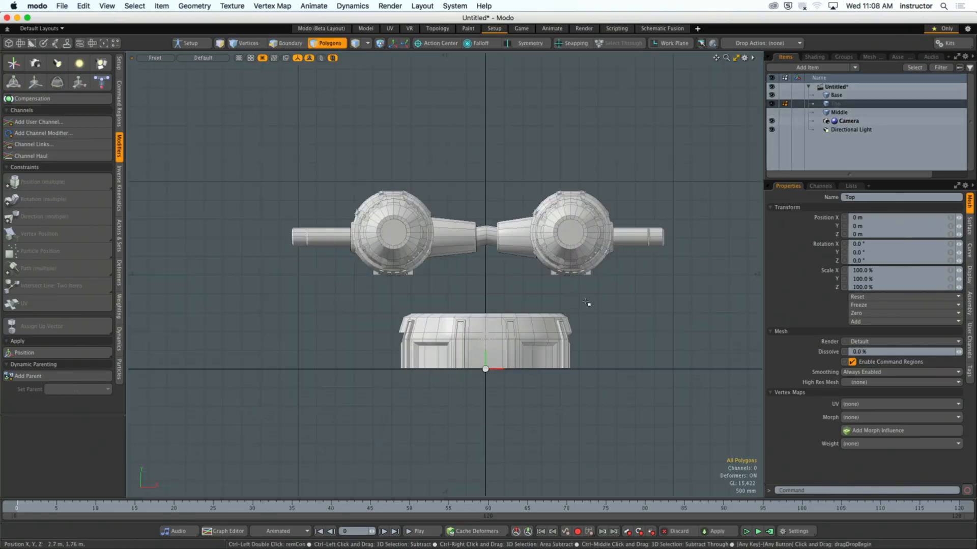
pyautogui.moveTo(251, 148); pyautogui.dragTo(702, 301, button='right')
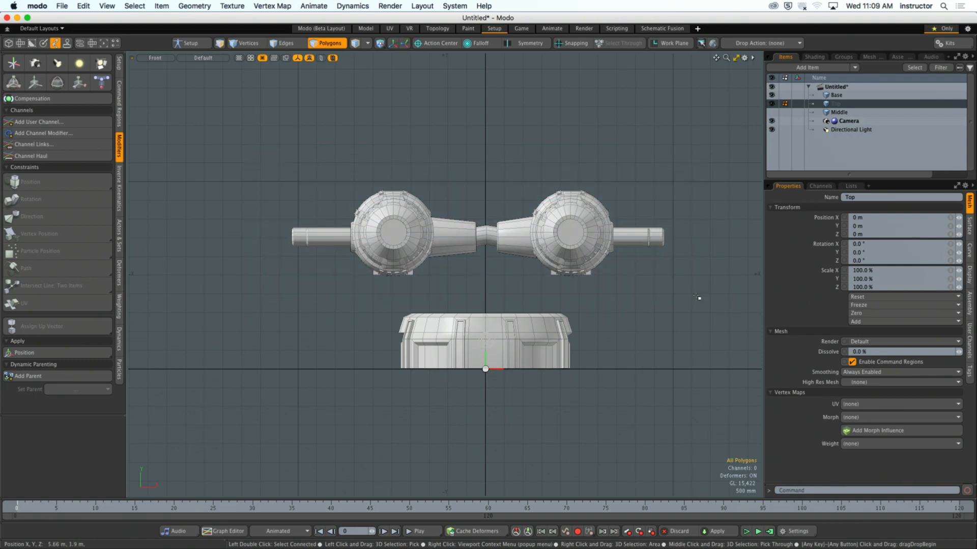
# Step: Cut the gun polygons above the base out of the Base mesh and paste them into the Top mesh item
pyautogui.click(851, 97)
pyautogui.moveTo(229, 152); pyautogui.dragTo(452, 159, button='right')
pyautogui.moveTo(680, 284); pyautogui.dragTo(703, 314, button='right')
pyautogui.hotkey('ctrl', 'x')
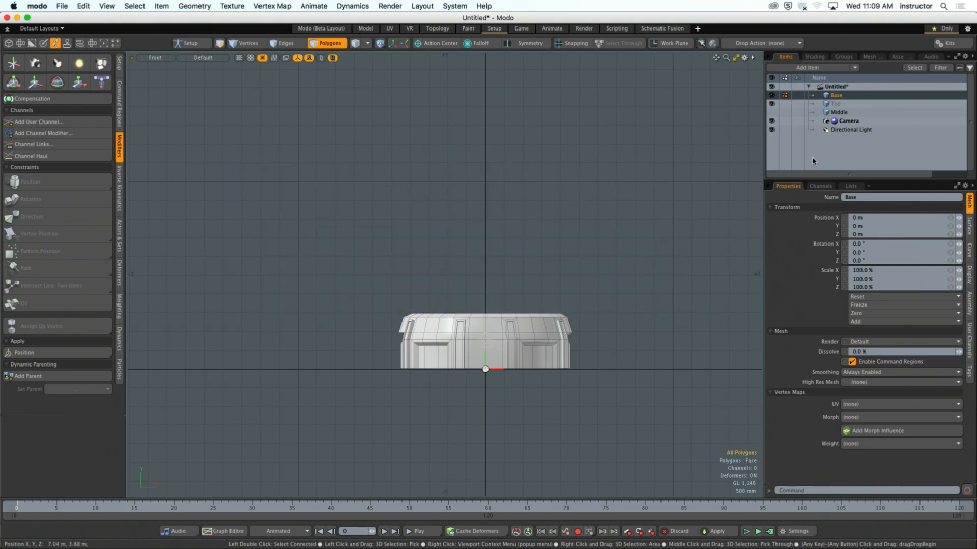
pyautogui.click(842, 104)
pyautogui.press('super+v')
pyautogui.click(737, 151)
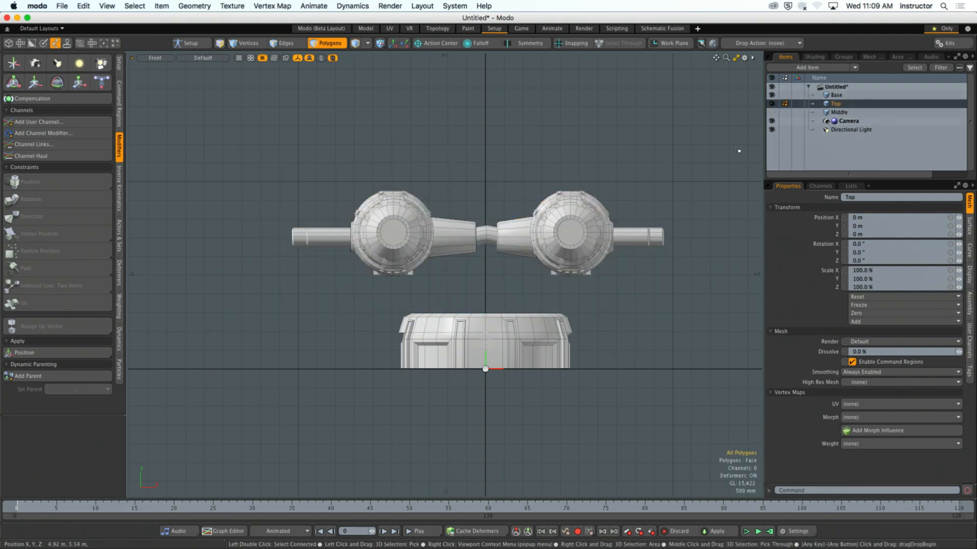
# Step: Show the Middle mesh again in perspective view and reorder the item list so Top sits below Middle
pyautogui.click(772, 112)
pyautogui.keyDown('alt'); pyautogui.moveTo(566, 298); pyautogui.dragTo(519, 309); pyautogui.keyUp('alt')
pyautogui.hotkey('ctrl', 'space')
pyautogui.click(563, 272)
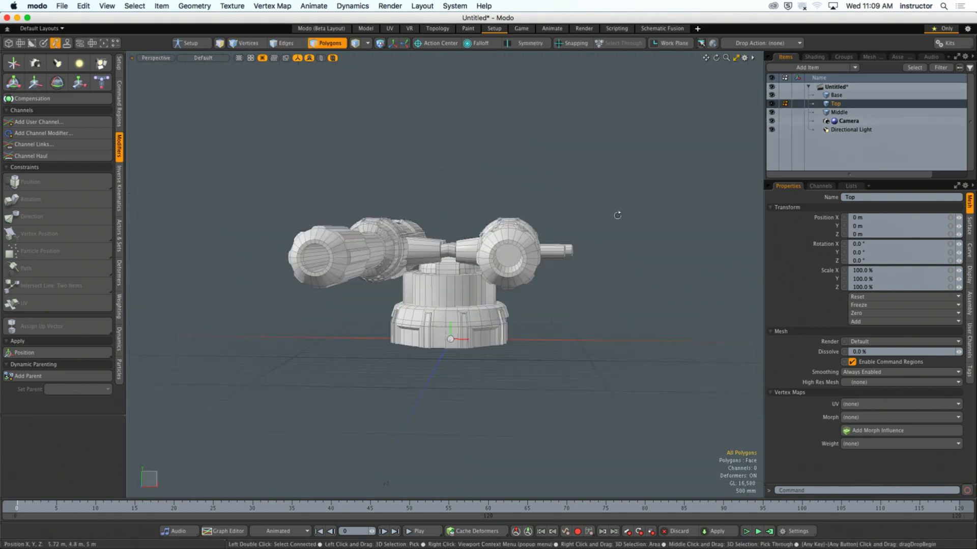
pyautogui.keyDown('alt'); pyautogui.moveTo(617, 214); pyautogui.dragTo(538, 231); pyautogui.keyUp('alt')
pyautogui.moveTo(834, 104); pyautogui.dragTo(826, 121)
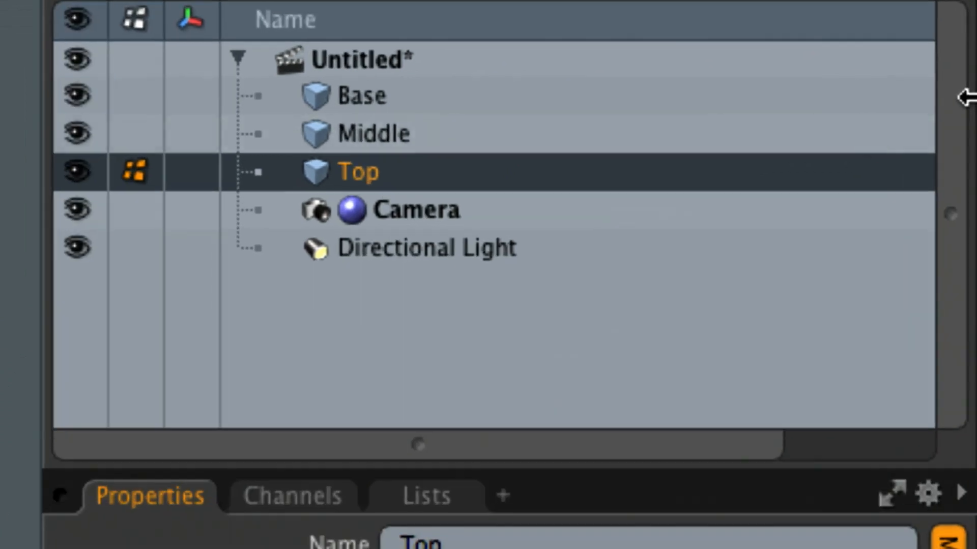
# Step: Examine the split turret parts by selecting Base, Middle and Top in turn
pyautogui.click(385, 98)
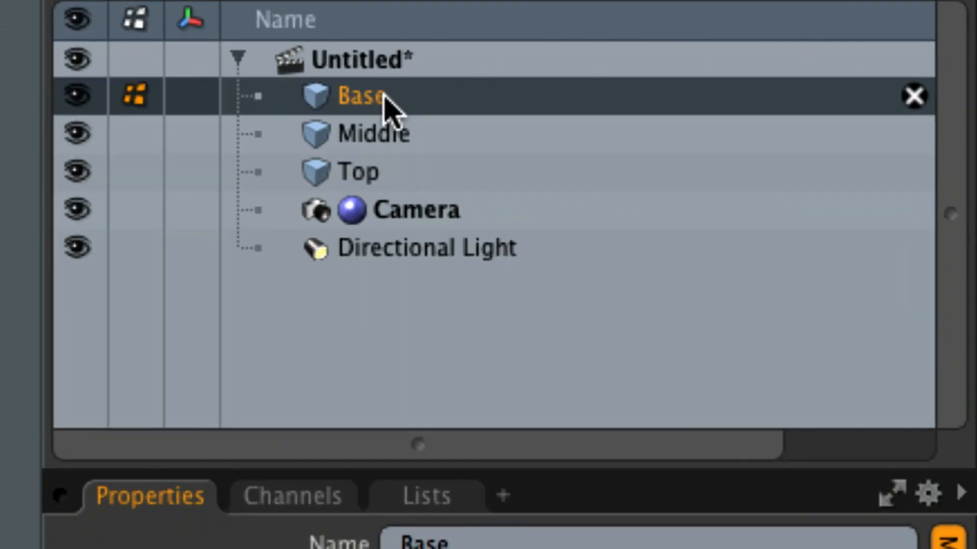
pyautogui.click(392, 135)
pyautogui.click(395, 171)
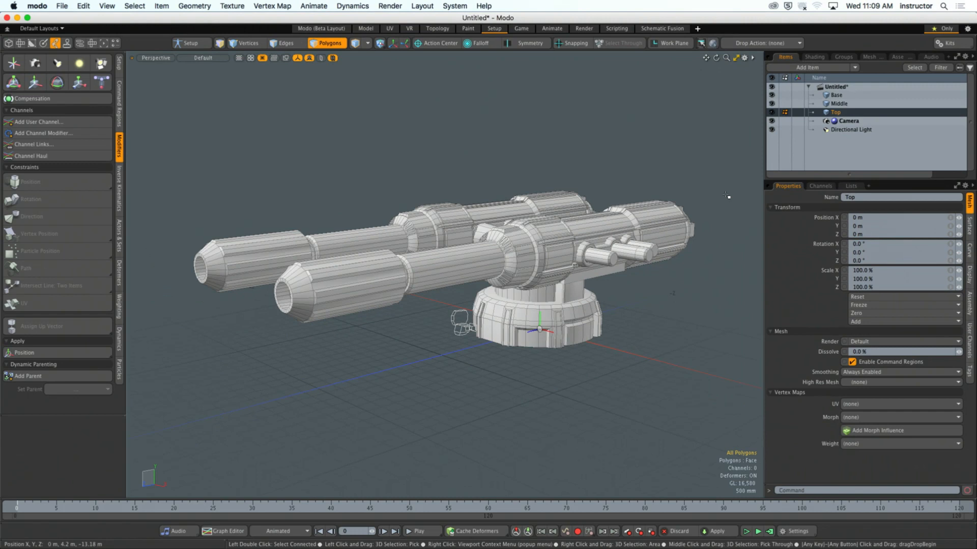
pyautogui.moveTo(574, 259)
pyautogui.keyDown('alt'); pyautogui.mouseDown()
pyautogui.moveTo(560, 263)
pyautogui.moveTo(576, 259)
pyautogui.mouseUp(); pyautogui.keyUp('alt')
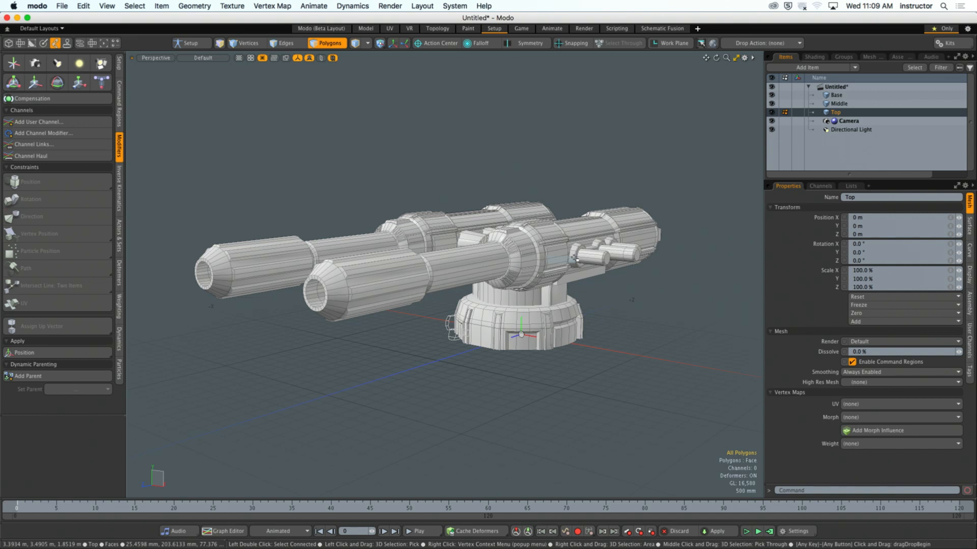
pyautogui.keyDown('alt'); pyautogui.moveTo(573, 258); pyautogui.dragTo(580, 302); pyautogui.keyUp('alt')
pyautogui.click(830, 95)
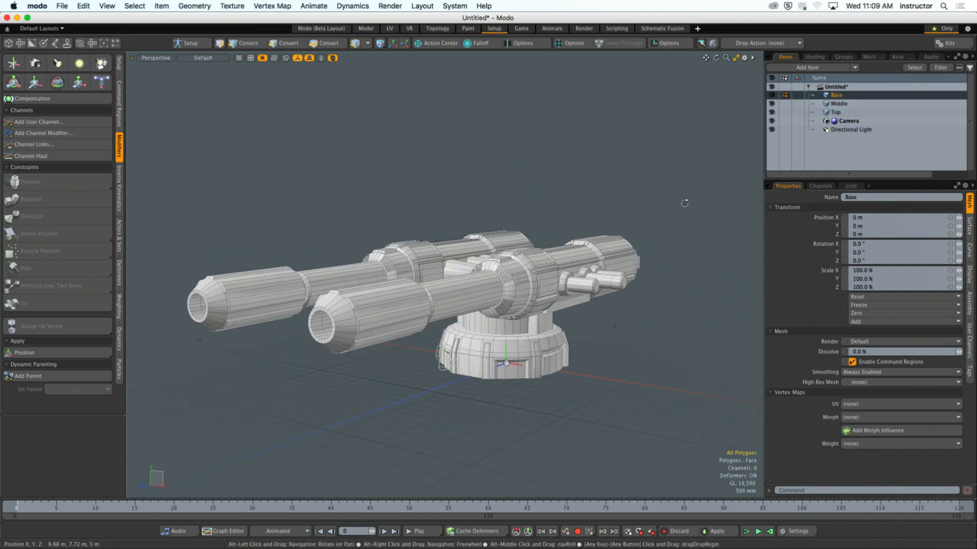
pyautogui.keyDown('alt'); pyautogui.moveTo(685, 202); pyautogui.dragTo(688, 165); pyautogui.keyUp('alt')
# Step: Select the Middle mesh and hide Base and Top to isolate it
pyautogui.click(836, 104)
pyautogui.keyDown('alt'); pyautogui.moveTo(609, 238); pyautogui.dragTo(658, 243); pyautogui.keyUp('alt')
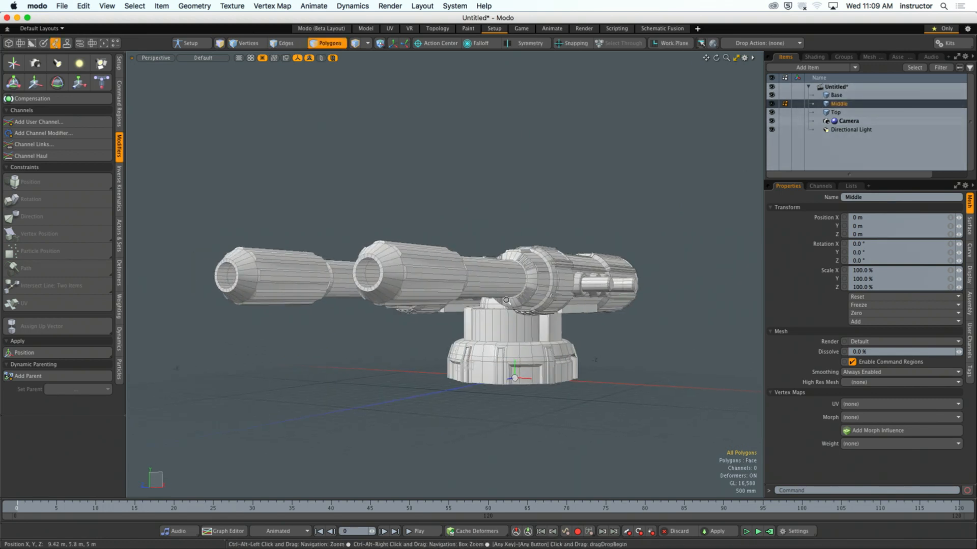
pyautogui.hotkey('shift', 'a')
pyautogui.keyDown('alt'); pyautogui.moveTo(448, 305); pyautogui.dragTo(515, 344); pyautogui.keyUp('alt')
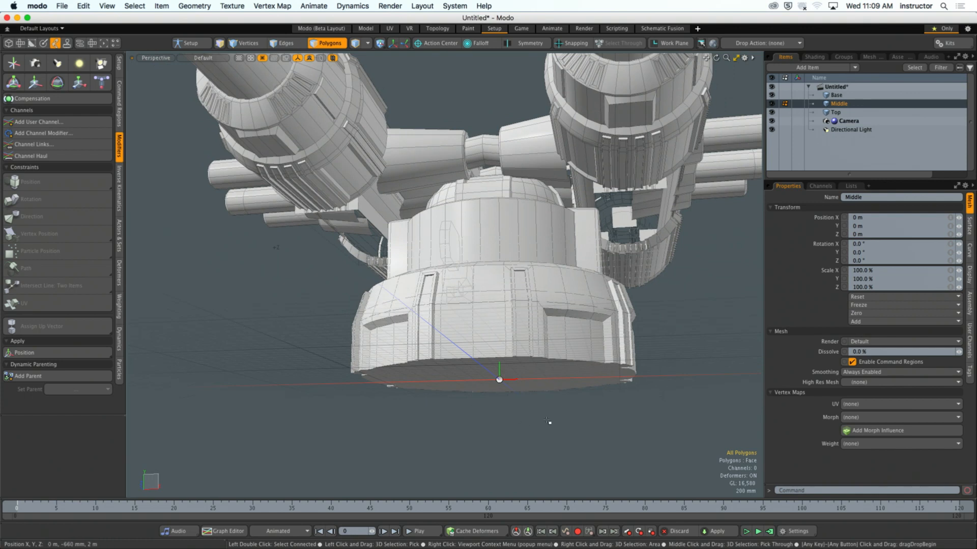
pyautogui.click(772, 105)
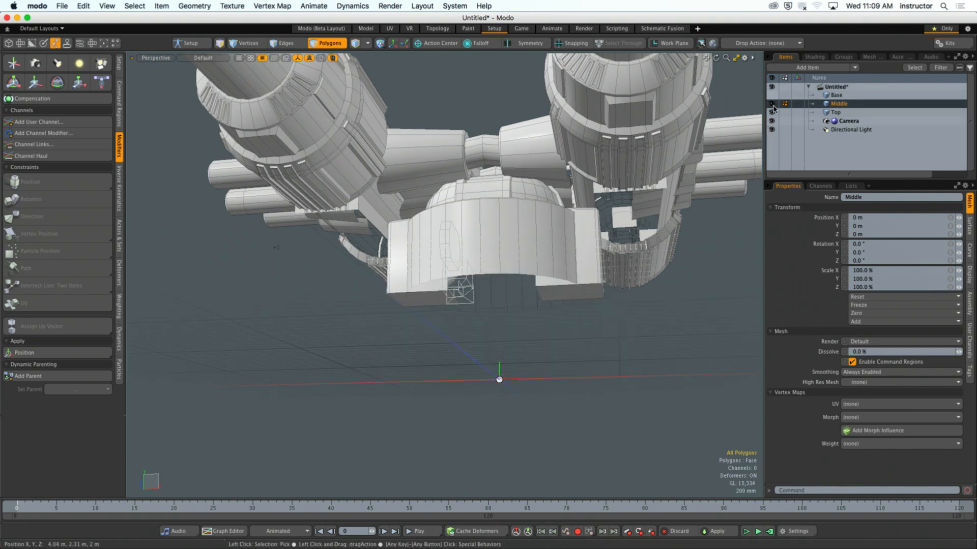
pyautogui.click(772, 113)
pyautogui.keyDown('alt'); pyautogui.moveTo(619, 223); pyautogui.dragTo(447, 252); pyautogui.keyUp('alt')
# Step: Select the lower edge loop of Middle's cylindrical neck and align the work plane to it
pyautogui.press('3')
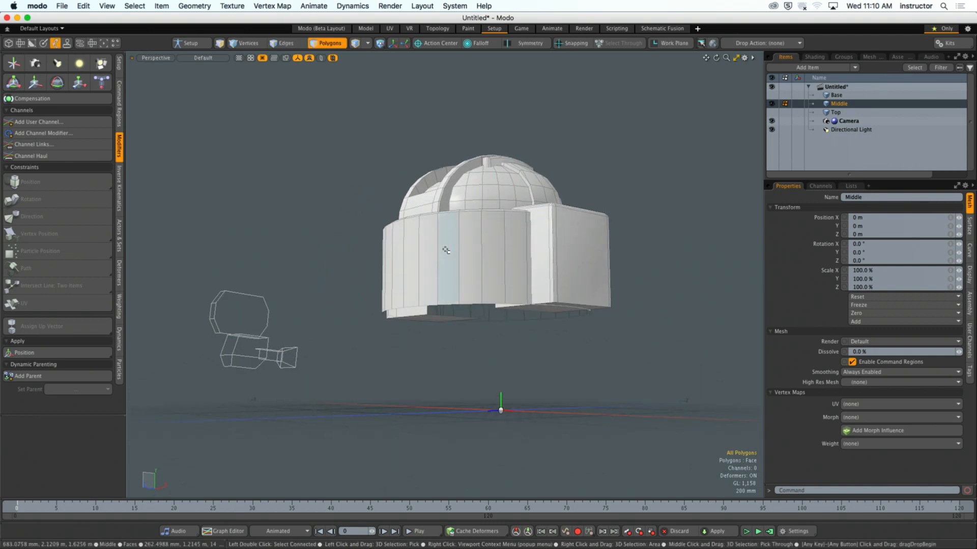
pyautogui.click(324, 42)
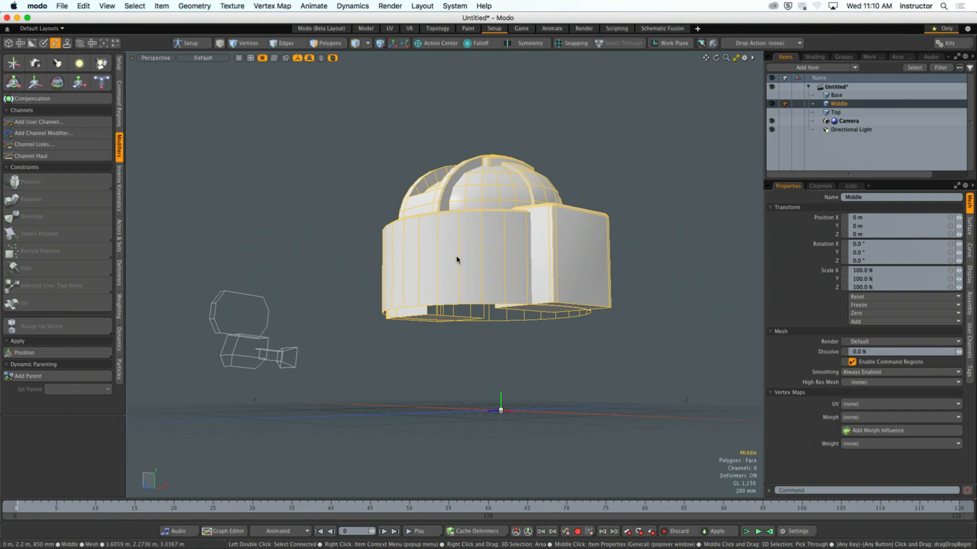
pyautogui.keyDown('alt'); pyautogui.moveTo(467, 349); pyautogui.dragTo(552, 372); pyautogui.keyUp('alt')
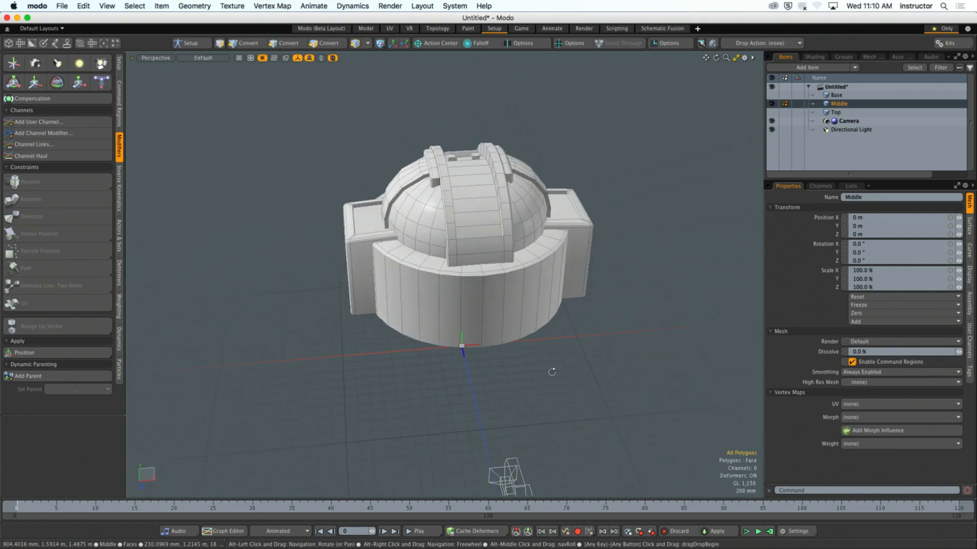
pyautogui.press('3')
pyautogui.doubleClick(499, 344)
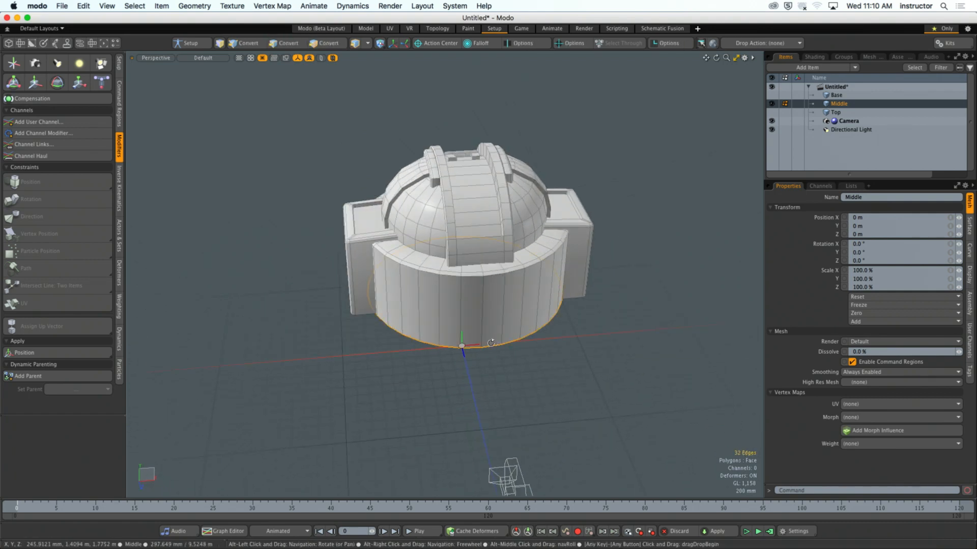
pyautogui.keyDown('ctrl'); pyautogui.keyDown('alt'); pyautogui.moveTo(498, 344); pyautogui.dragTo(439, 325); pyautogui.keyUp('alt'); pyautogui.keyUp('ctrl')
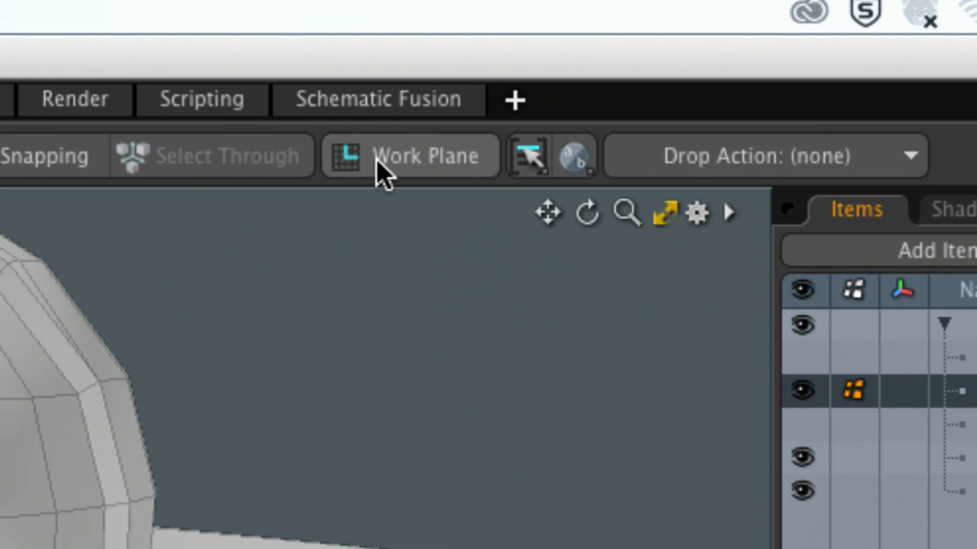
pyautogui.click(427, 173)
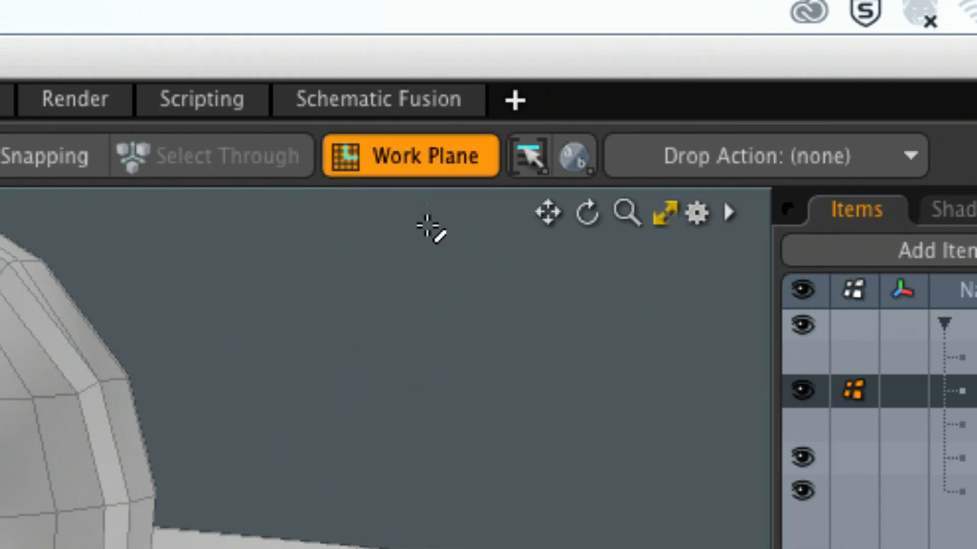
pyautogui.press('2')
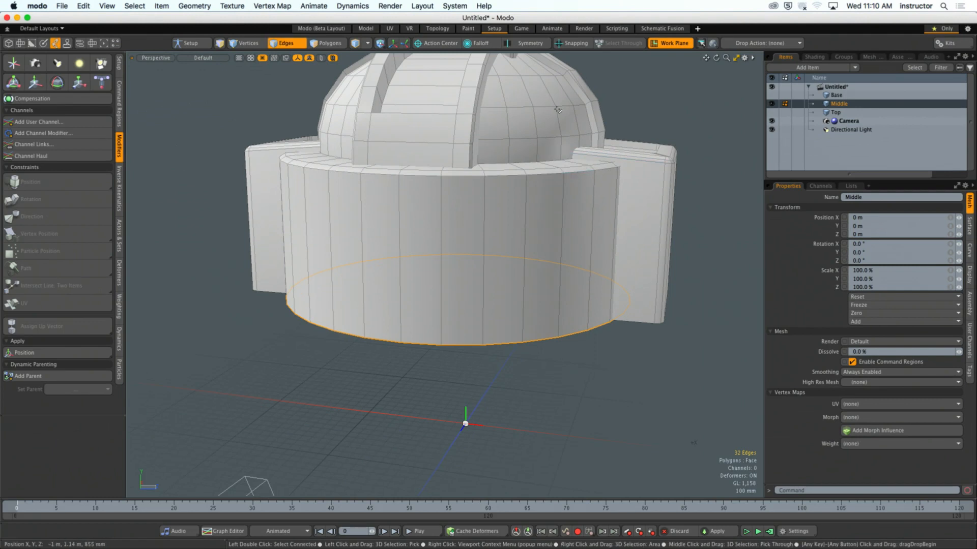
# Step: Match the center of the Middle item to the work plane position and reset the work plane
pyautogui.click(380, 44)
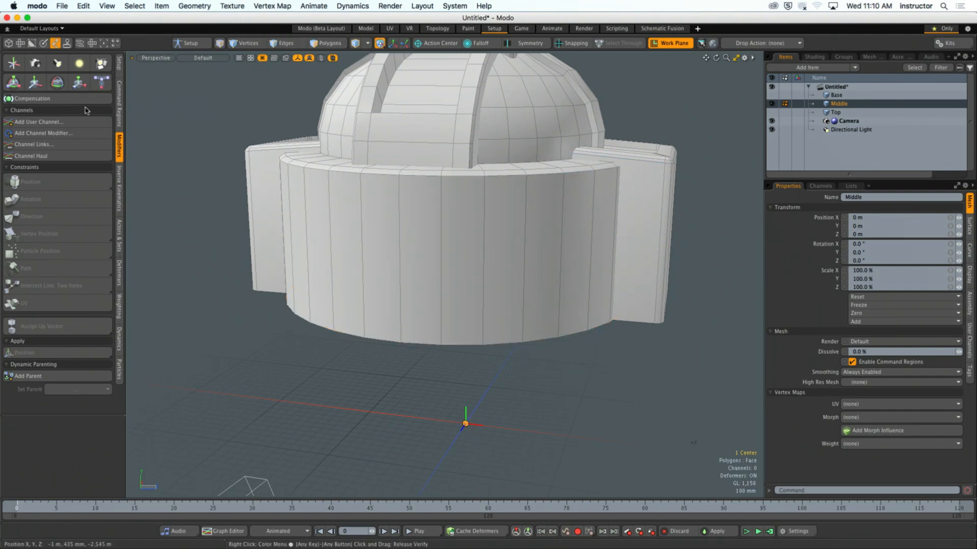
pyautogui.click(119, 67)
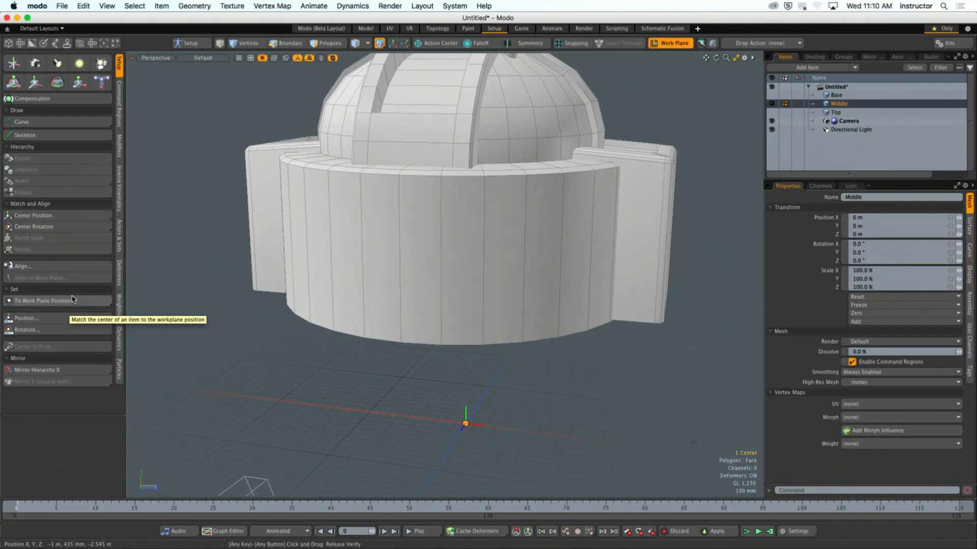
pyautogui.click(73, 299)
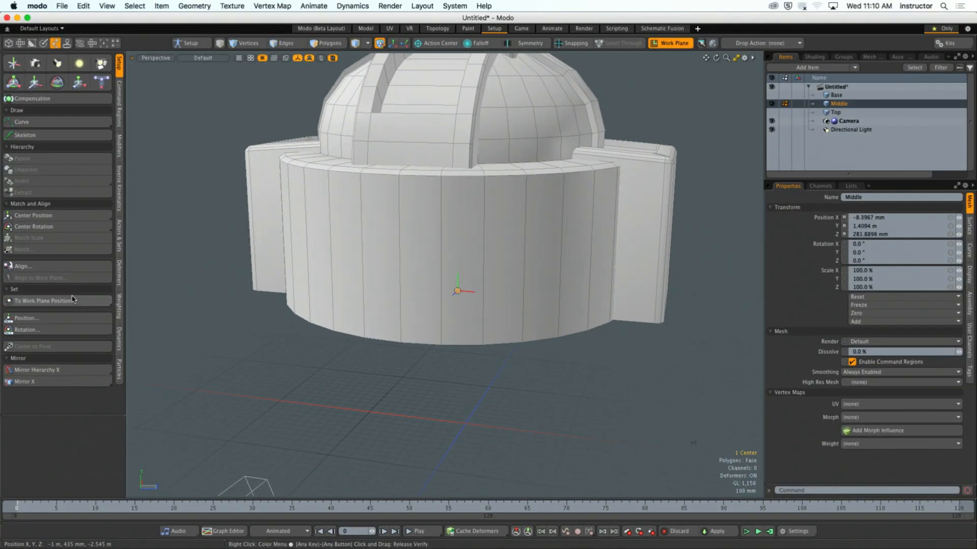
pyautogui.keyDown('alt'); pyautogui.moveTo(401, 353); pyautogui.dragTo(442, 395); pyautogui.keyUp('alt')
pyautogui.click(441, 394)
pyautogui.scroll(-3, 438, 371)
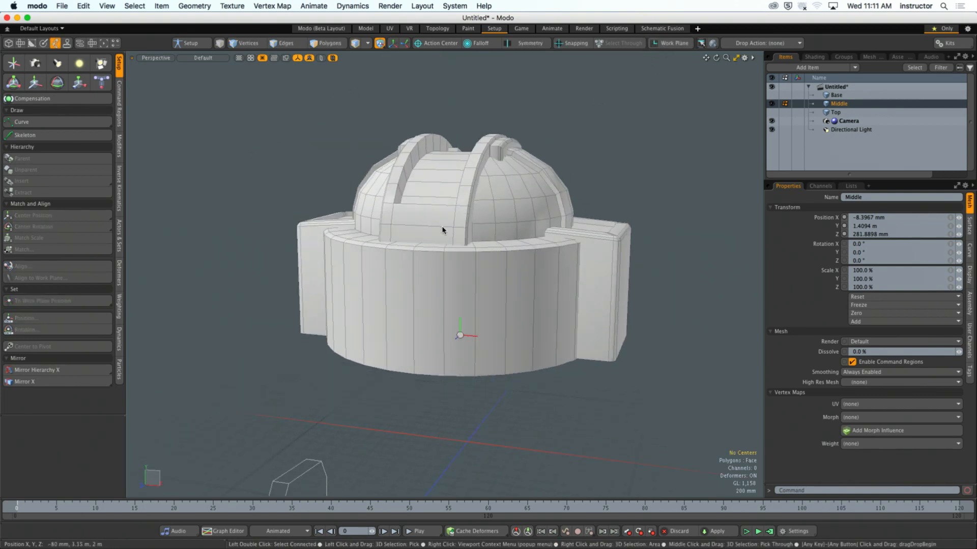
pyautogui.keyDown('alt'); pyautogui.moveTo(464, 231); pyautogui.dragTo(452, 248); pyautogui.keyUp('alt')
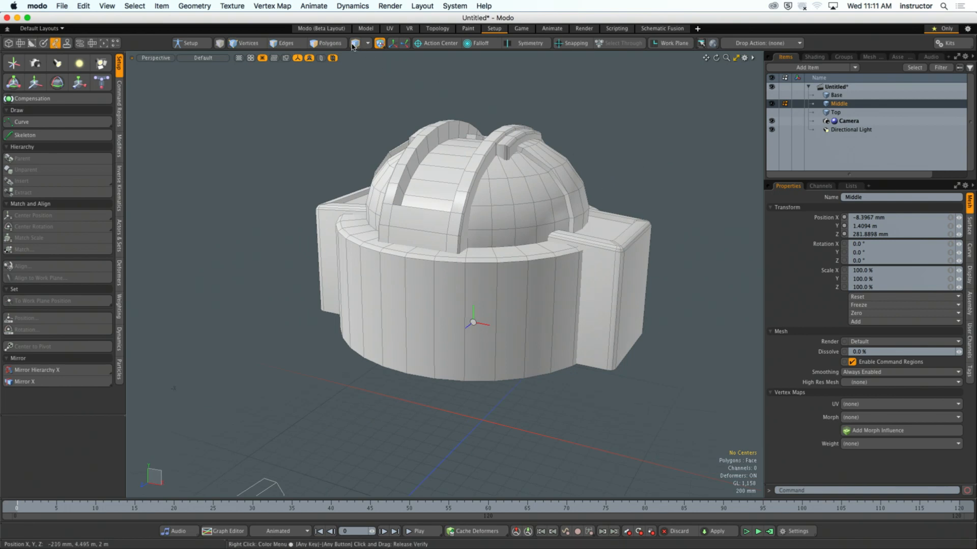
# Step: Try rotating the Middle item about its vertical axis to test its center, and undo the rotation
pyautogui.click(448, 146)
pyautogui.keyDown('alt'); pyautogui.moveTo(592, 170); pyautogui.dragTo(514, 202); pyautogui.keyUp('alt')
pyautogui.press('y')
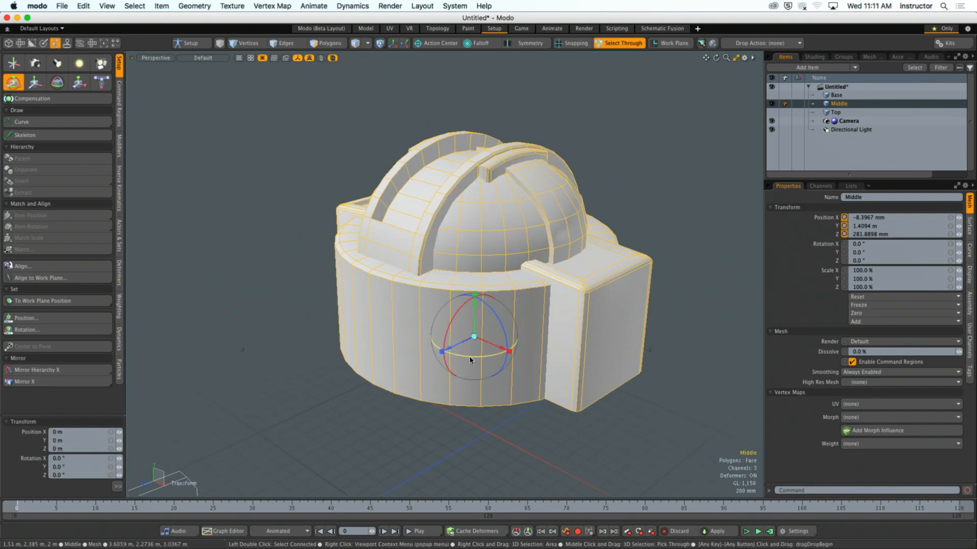
pyautogui.moveTo(470, 360)
pyautogui.mouseDown()
pyautogui.moveTo(434, 358)
pyautogui.moveTo(474, 362)
pyautogui.mouseUp()
pyautogui.press('super+z')
pyautogui.press('space')
pyautogui.click(632, 203)
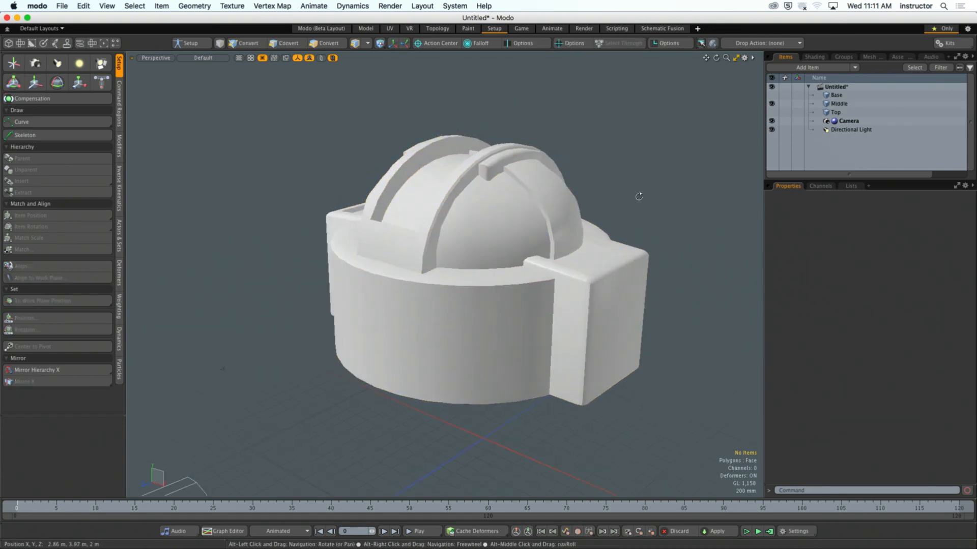
# Step: Rotate the Top item about 19.8° on the X axis and show the Middle and Base meshes with it
pyautogui.click(787, 113)
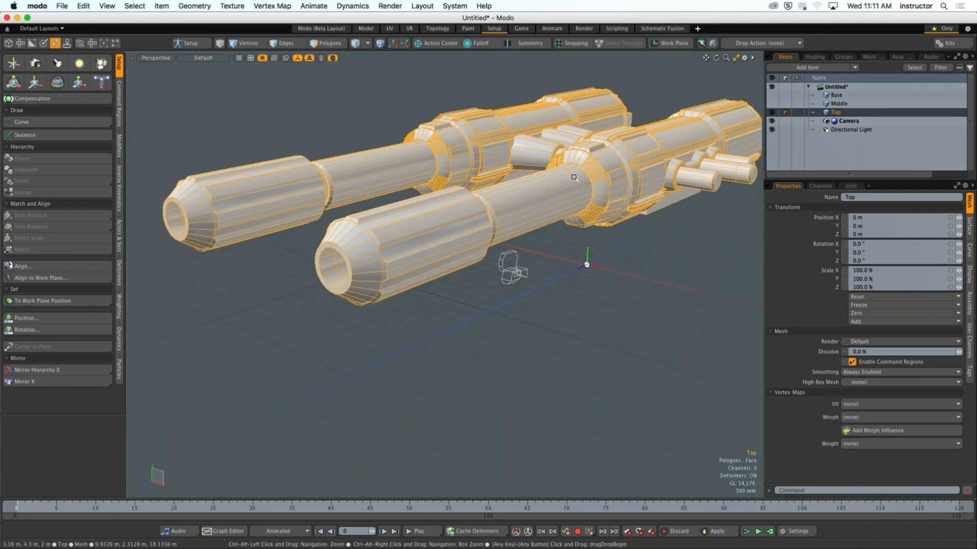
pyautogui.keyDown('alt'); pyautogui.moveTo(488, 214); pyautogui.dragTo(471, 264); pyautogui.keyUp('alt')
pyautogui.scroll(5, 588, 224)
pyautogui.press('y')
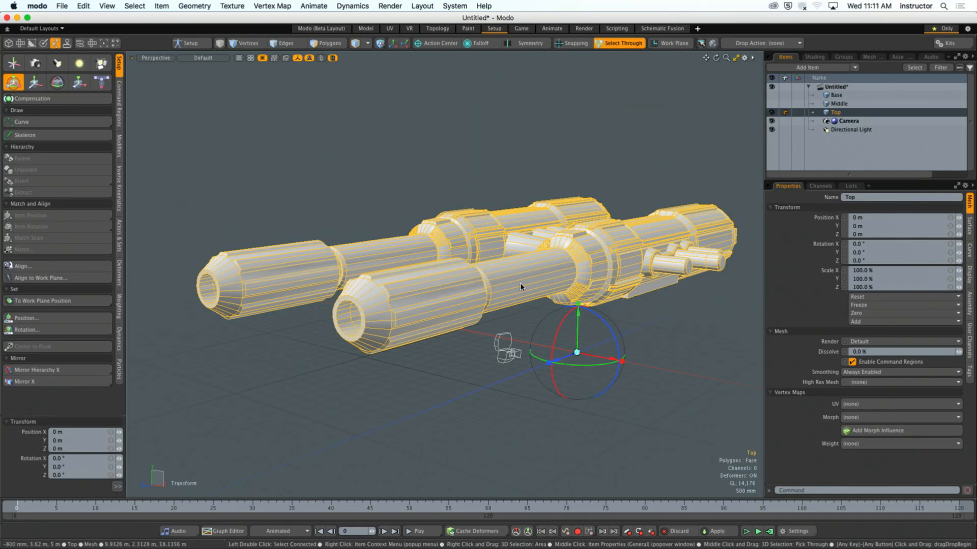
pyautogui.keyDown('alt'); pyautogui.moveTo(520, 288); pyautogui.dragTo(463, 269); pyautogui.keyUp('alt')
pyautogui.moveTo(541, 322); pyautogui.dragTo(499, 315)
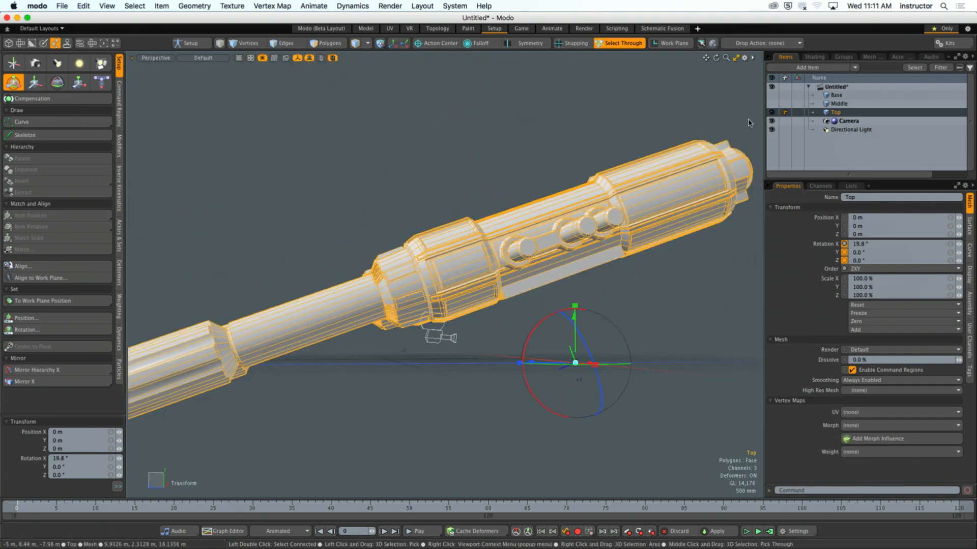
pyautogui.click(771, 103)
pyautogui.click(771, 94)
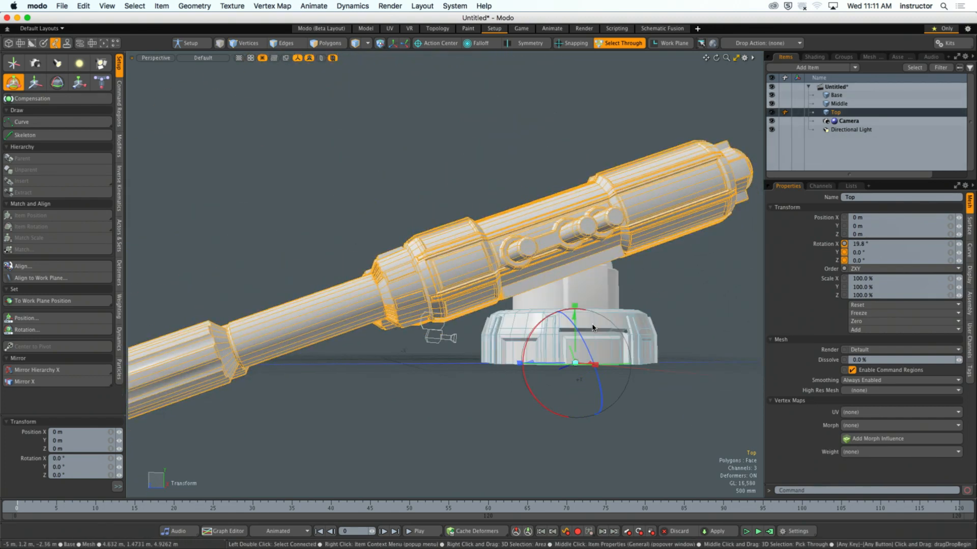
# Step: Try tilting the Top item further on the X axis against the dome, and undo the extra rotations
pyautogui.moveTo(547, 318); pyautogui.dragTo(431, 231)
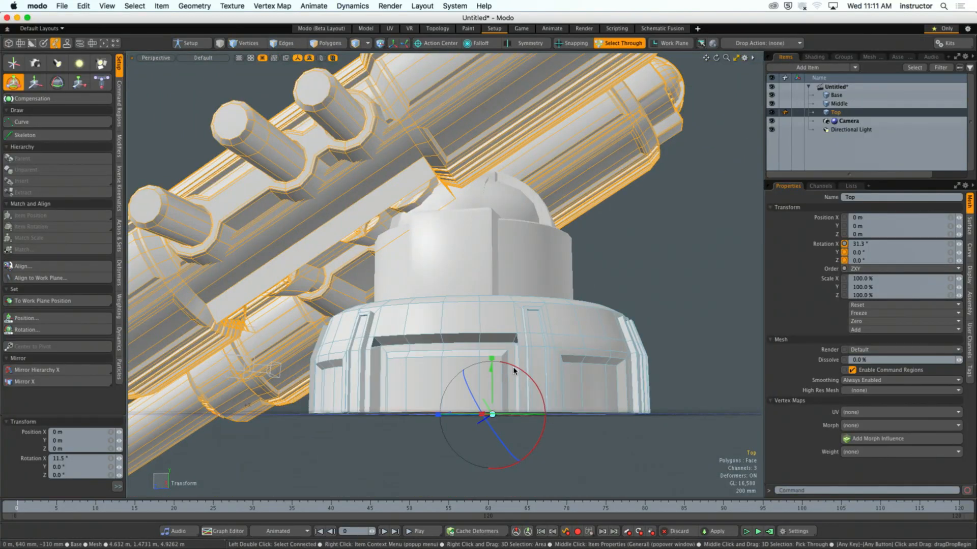
pyautogui.moveTo(513, 371)
pyautogui.mouseDown()
pyautogui.moveTo(487, 365)
pyautogui.moveTo(524, 376)
pyautogui.mouseUp()
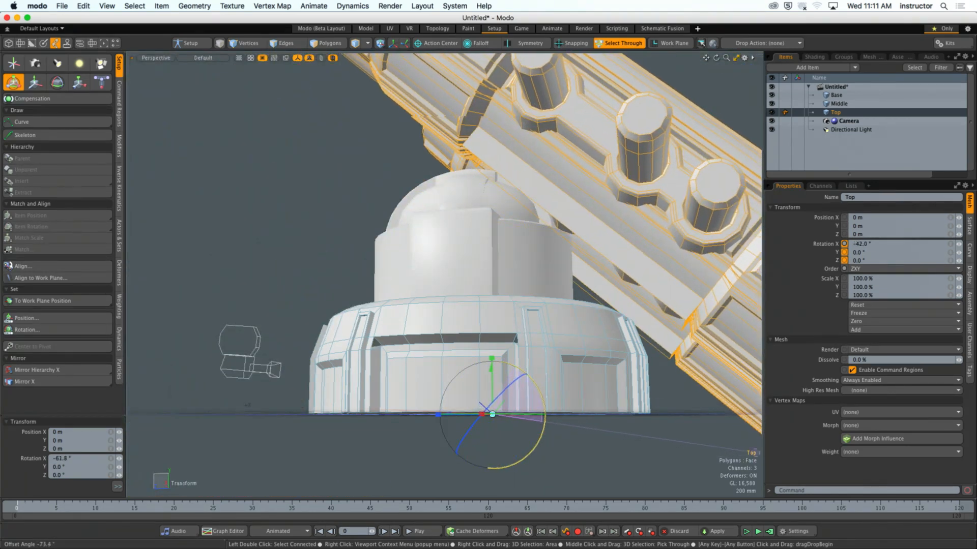
pyautogui.moveTo(755, 452); pyautogui.dragTo(396, 309)
pyautogui.keyDown('alt'); pyautogui.moveTo(448, 208); pyautogui.dragTo(476, 289); pyautogui.keyUp('alt')
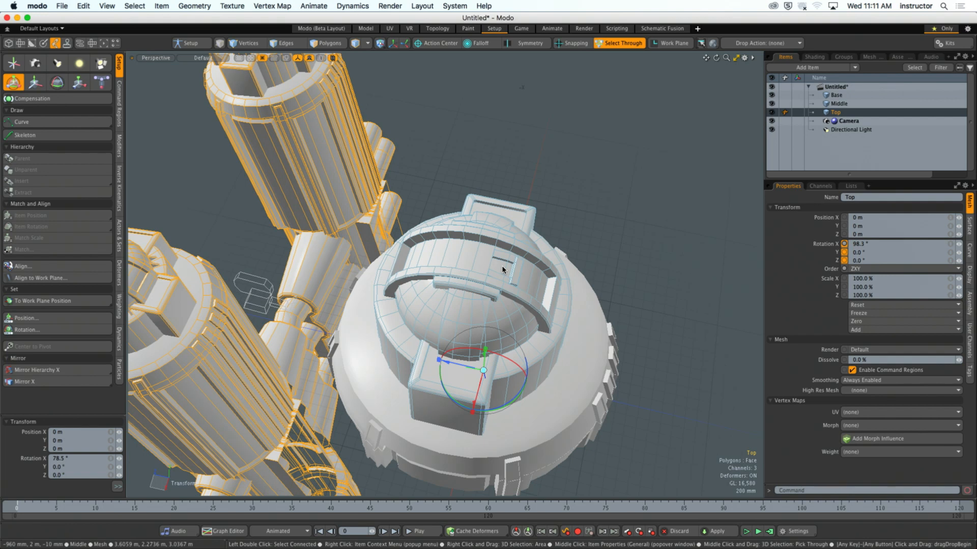
pyautogui.press('super+z')
pyautogui.press('super+z')
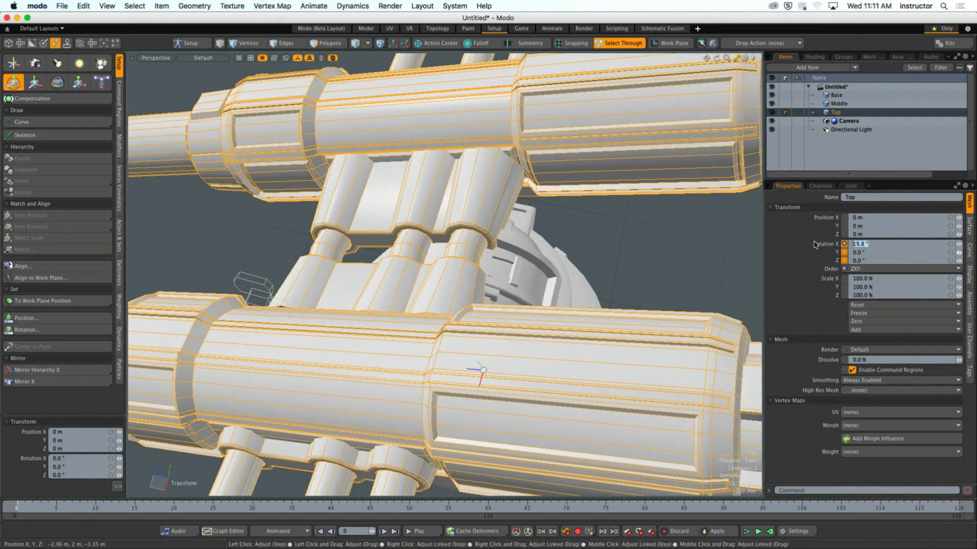
# Step: Reset the Top item's X rotation to 0° and select polygons on the front of the Middle mesh's curved dome bracket
pyautogui.press('Return')
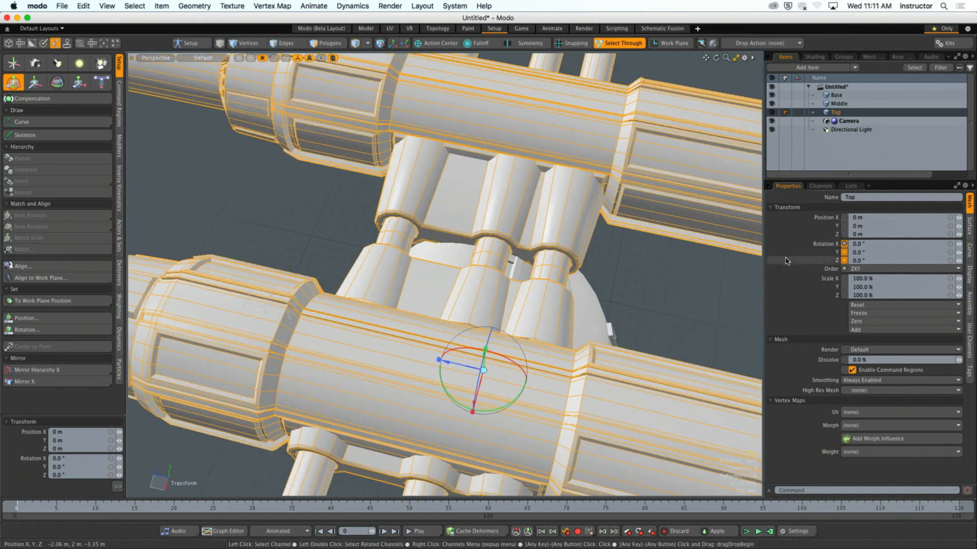
pyautogui.keyDown('alt'); pyautogui.moveTo(621, 293); pyautogui.dragTo(408, 155); pyautogui.keyUp('alt')
pyautogui.moveTo(474, 171)
pyautogui.keyDown('ctrl'); pyautogui.keyDown('alt'); pyautogui.mouseDown()
pyautogui.moveTo(411, 200)
pyautogui.moveTo(401, 232)
pyautogui.mouseUp(); pyautogui.keyUp('alt'); pyautogui.keyUp('ctrl')
pyautogui.click(368, 249)
pyautogui.press('3')
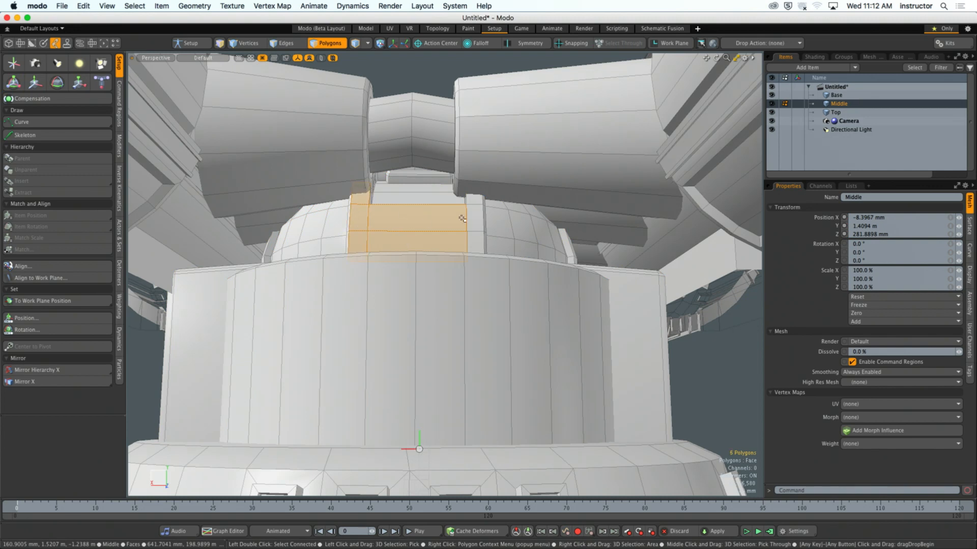
pyautogui.keyDown('ctrl'); pyautogui.keyDown('alt'); pyautogui.moveTo(473, 237); pyautogui.dragTo(457, 265); pyautogui.keyUp('alt'); pyautogui.keyUp('ctrl')
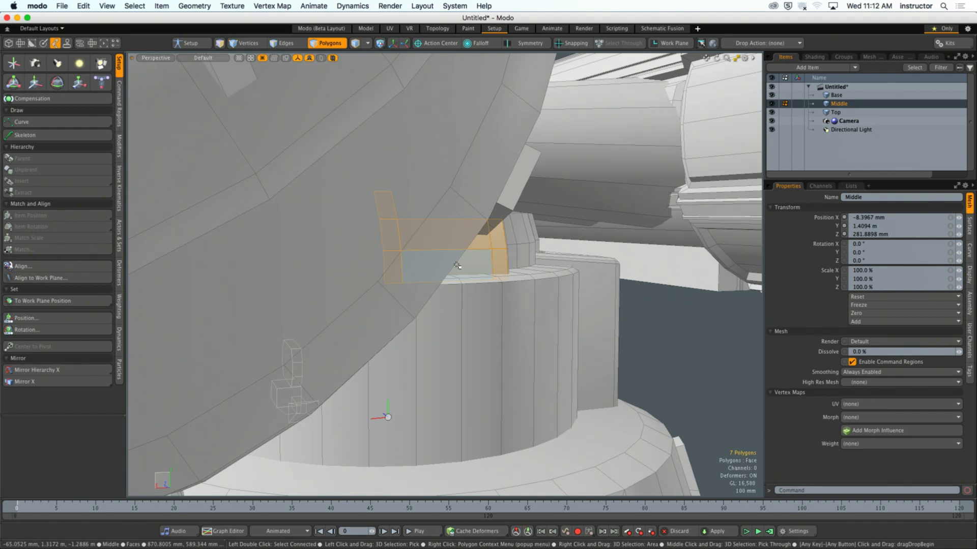
pyautogui.keyDown('alt'); pyautogui.moveTo(476, 243); pyautogui.dragTo(423, 269); pyautogui.keyUp('alt')
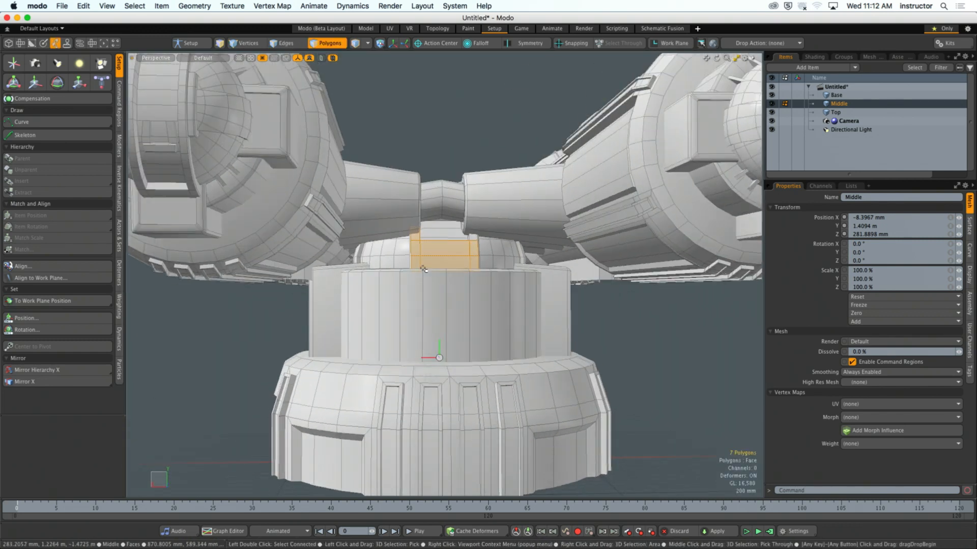
pyautogui.keyDown('alt'); pyautogui.moveTo(488, 263); pyautogui.dragTo(479, 266); pyautogui.keyUp('alt')
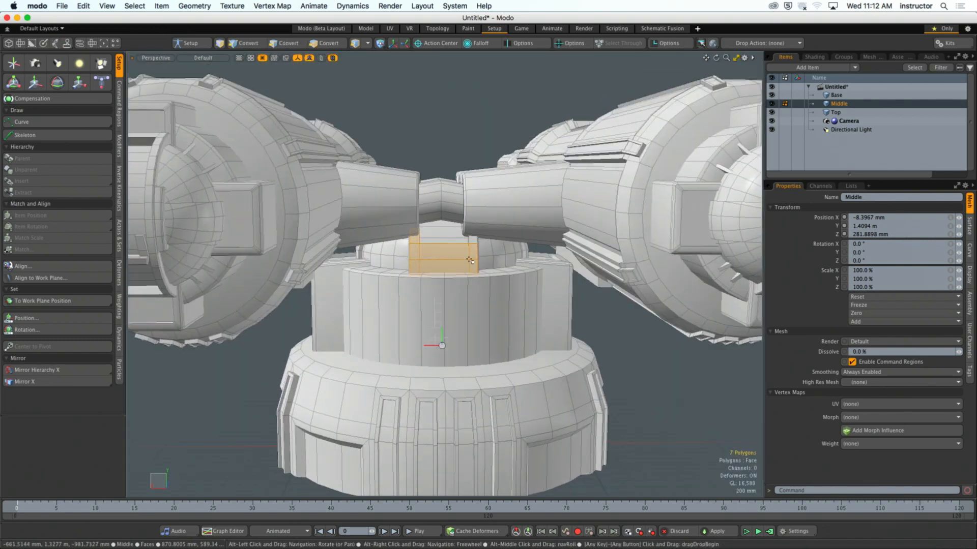
# Step: Hide the Top mesh and isolate the whole connected dome bracket of the Middle mesh
pyautogui.click(772, 112)
pyautogui.keyDown('alt'); pyautogui.moveTo(523, 234); pyautogui.dragTo(445, 295); pyautogui.keyUp('alt')
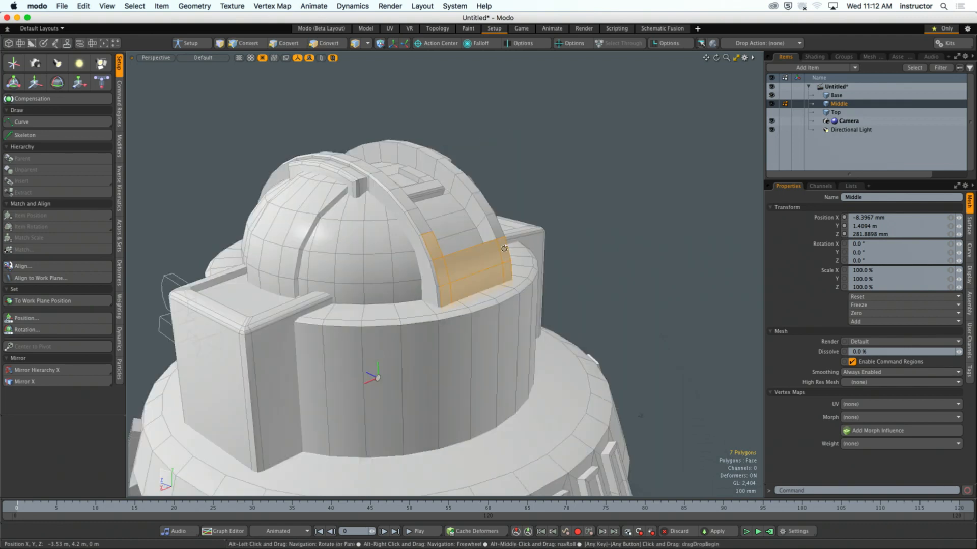
pyautogui.doubleClick(445, 295)
pyautogui.press('shift')
pyautogui.click(525, 144)
pyautogui.keyDown('alt'); pyautogui.moveTo(525, 144); pyautogui.dragTo(497, 135); pyautogui.keyUp('alt')
# Step: Select the open edge loop around the underside of the isolated dome bracket
pyautogui.press('2')
pyautogui.doubleClick(480, 300)
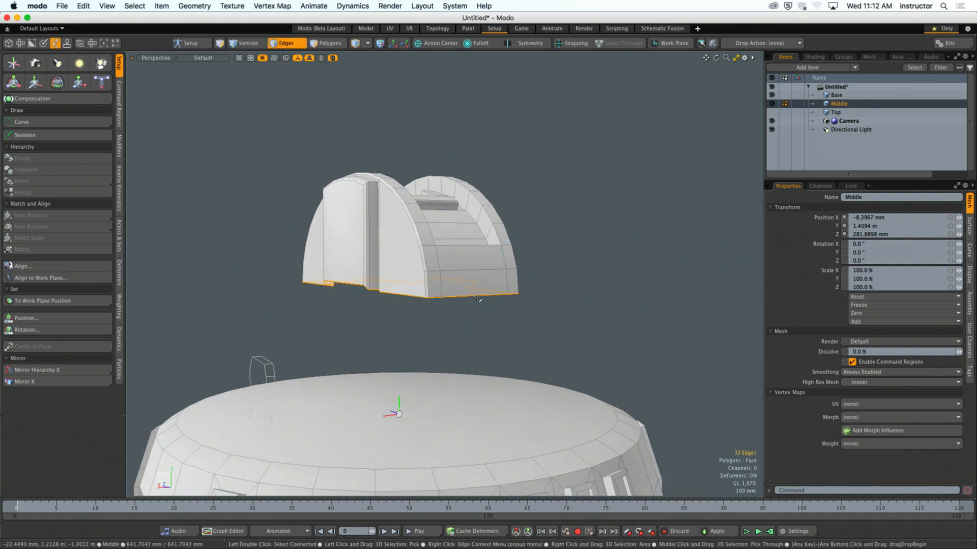
pyautogui.keyDown('alt'); pyautogui.moveTo(480, 299); pyautogui.dragTo(382, 281); pyautogui.keyUp('alt')
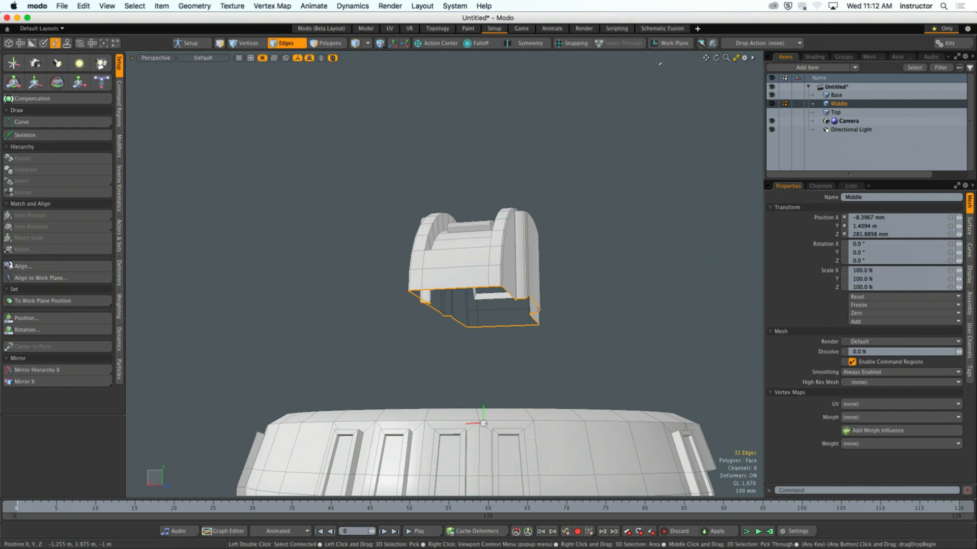
pyautogui.keyDown('alt'); pyautogui.moveTo(452, 328); pyautogui.dragTo(408, 333); pyautogui.keyUp('alt')
pyautogui.keyDown('ctrl'); pyautogui.scroll(1, 807, 19); pyautogui.keyUp('ctrl')
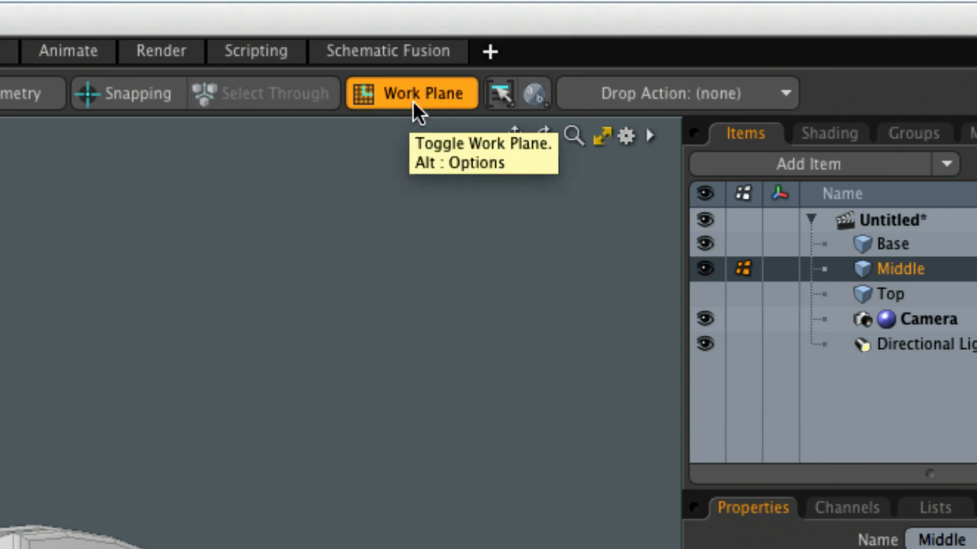
# Step: Align the work plane to the selected edge loop of the dome bracket
pyautogui.press('alt')
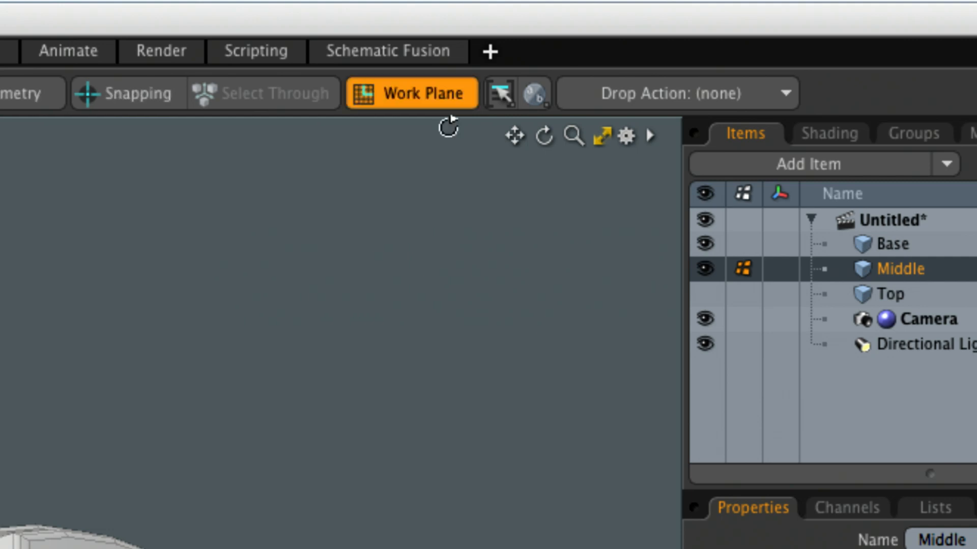
pyautogui.press('alt')
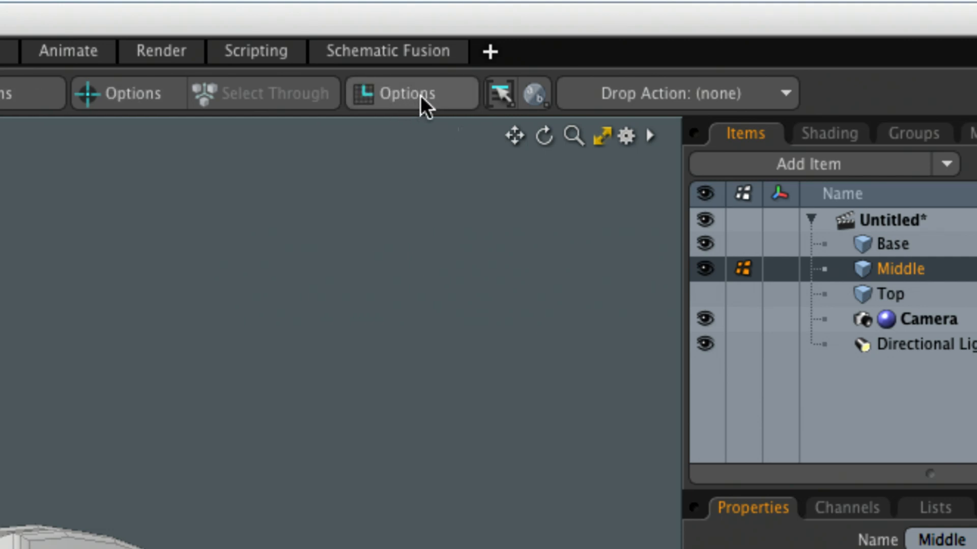
pyautogui.keyDown('alt'); pyautogui.click(415, 102); pyautogui.keyUp('alt')
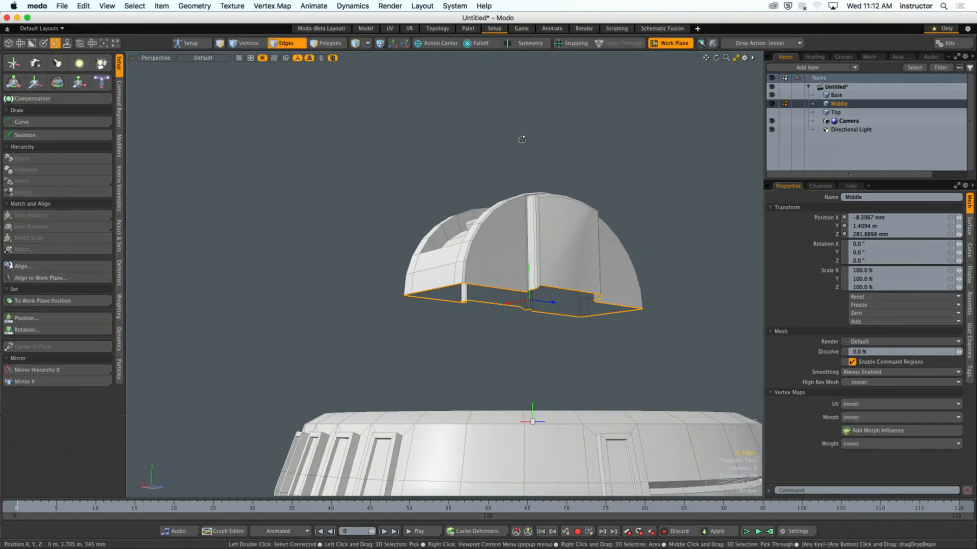
pyautogui.keyDown('alt'); pyautogui.moveTo(522, 139); pyautogui.dragTo(503, 250); pyautogui.keyUp('alt')
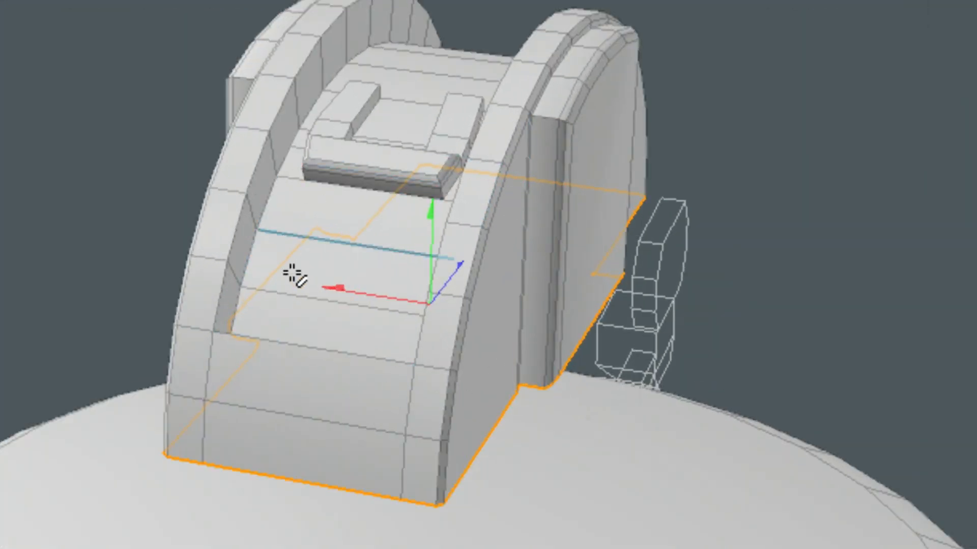
pyautogui.keyDown('alt'); pyautogui.moveTo(401, 361); pyautogui.dragTo(365, 304); pyautogui.keyUp('alt')
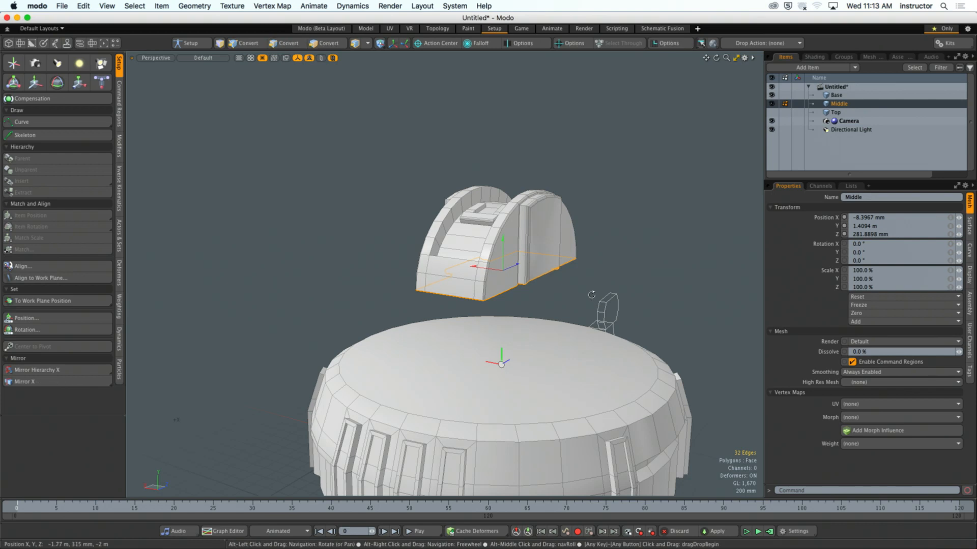
pyautogui.moveTo(591, 294)
pyautogui.keyDown('alt'); pyautogui.mouseDown()
pyautogui.moveTo(305, 246)
pyautogui.moveTo(569, 266)
pyautogui.moveTo(554, 306)
pyautogui.moveTo(585, 285)
pyautogui.mouseUp(); pyautogui.keyUp('alt')
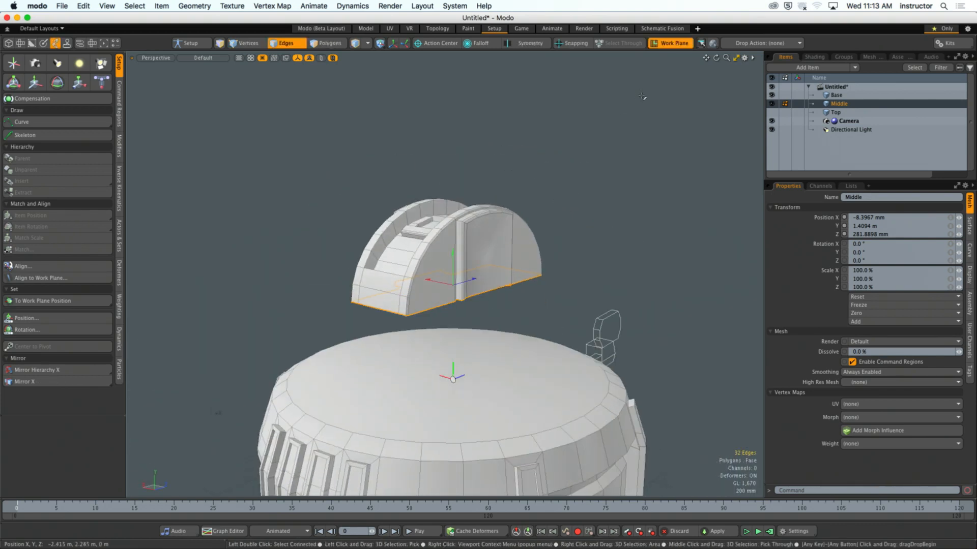
# Step: Unhide the rest of the Middle mesh and show the Top mesh again
pyautogui.press('u')
pyautogui.keyDown('alt'); pyautogui.moveTo(574, 192); pyautogui.dragTo(637, 178); pyautogui.keyUp('alt')
pyautogui.click(771, 113)
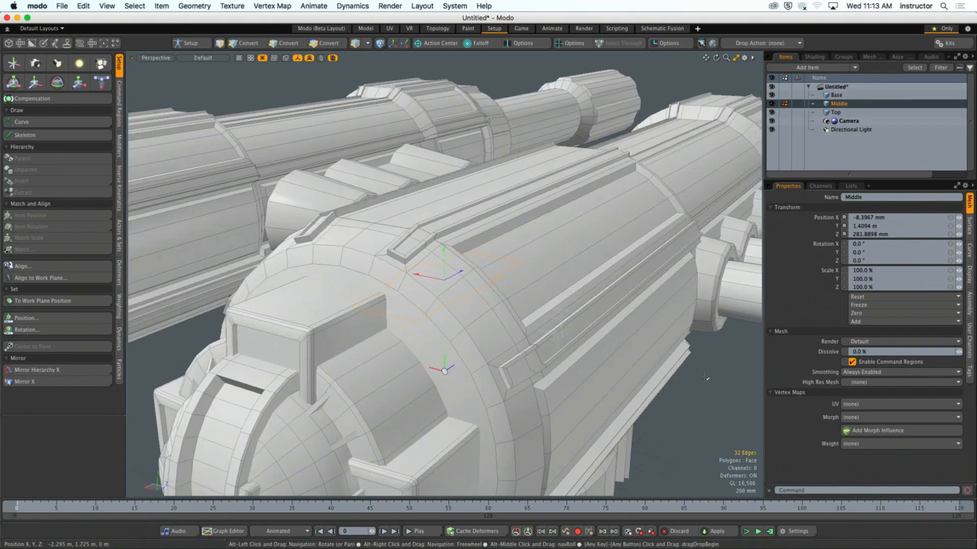
# Step: Set the Top item's center to the work plane position and reset the work plane
pyautogui.press('6')
pyautogui.keyDown('alt'); pyautogui.moveTo(595, 289); pyautogui.dragTo(636, 268); pyautogui.keyUp('alt')
pyautogui.click(835, 113)
pyautogui.press('a')
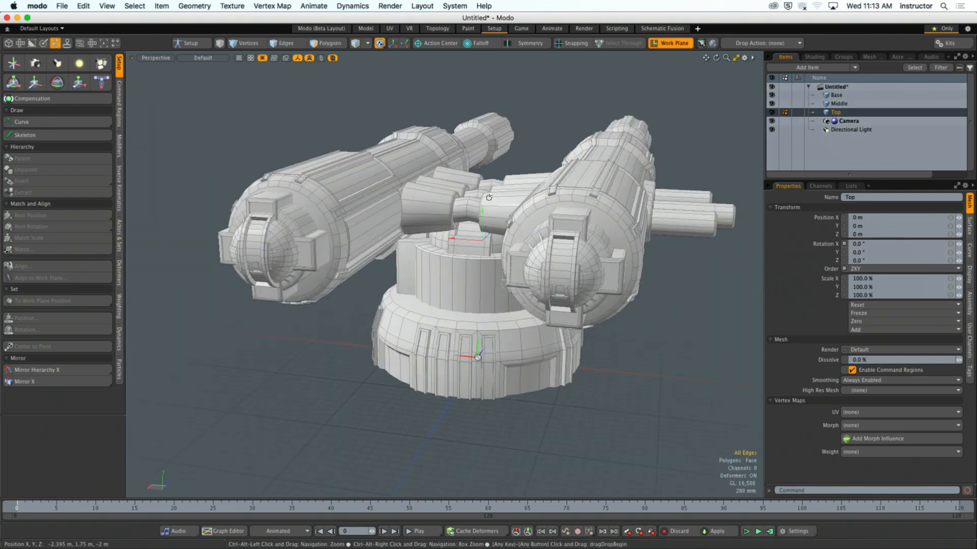
pyautogui.press('2')
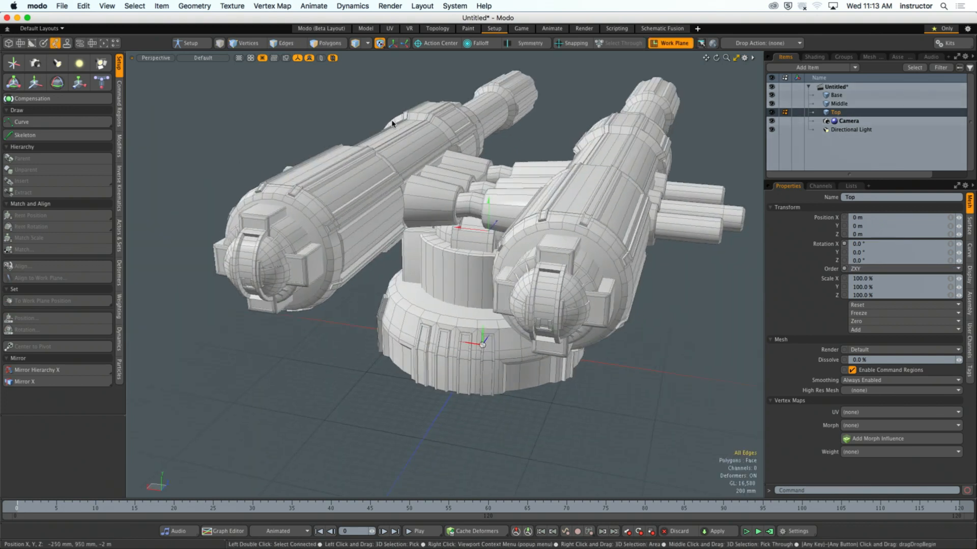
pyautogui.click(379, 44)
pyautogui.keyDown('alt'); pyautogui.moveTo(508, 173); pyautogui.dragTo(502, 174); pyautogui.keyUp('alt')
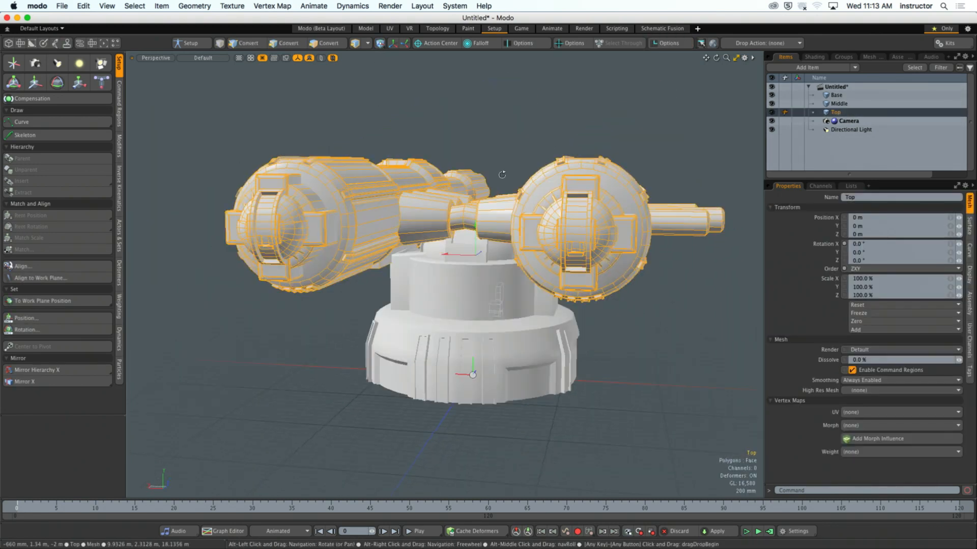
pyautogui.click(380, 43)
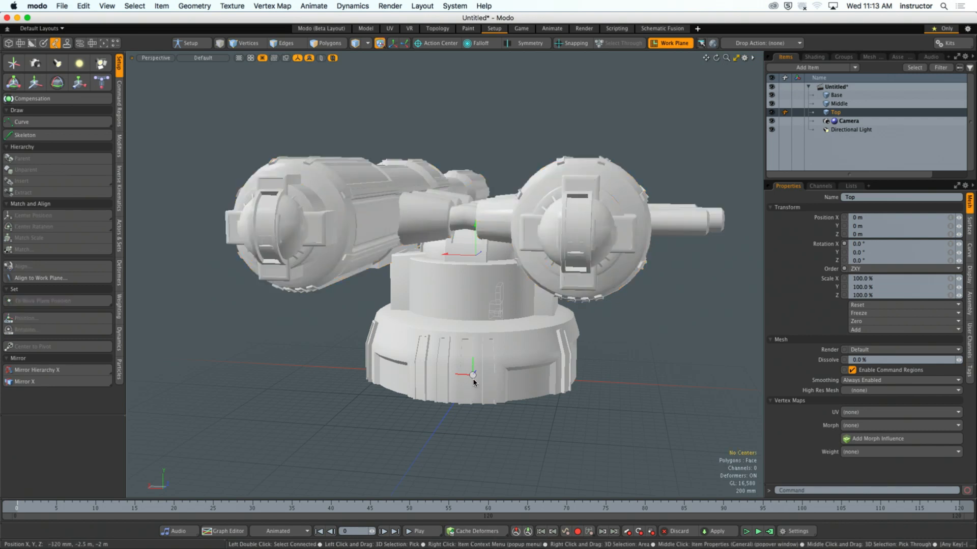
pyautogui.click(473, 376)
pyautogui.click(62, 301)
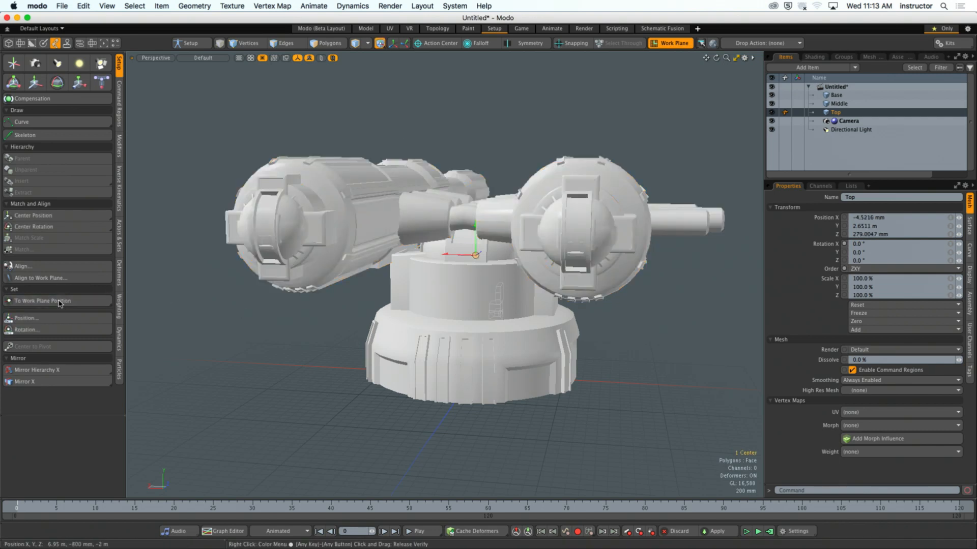
pyautogui.keyDown('alt'); pyautogui.moveTo(409, 245); pyautogui.dragTo(594, 75); pyautogui.keyUp('alt')
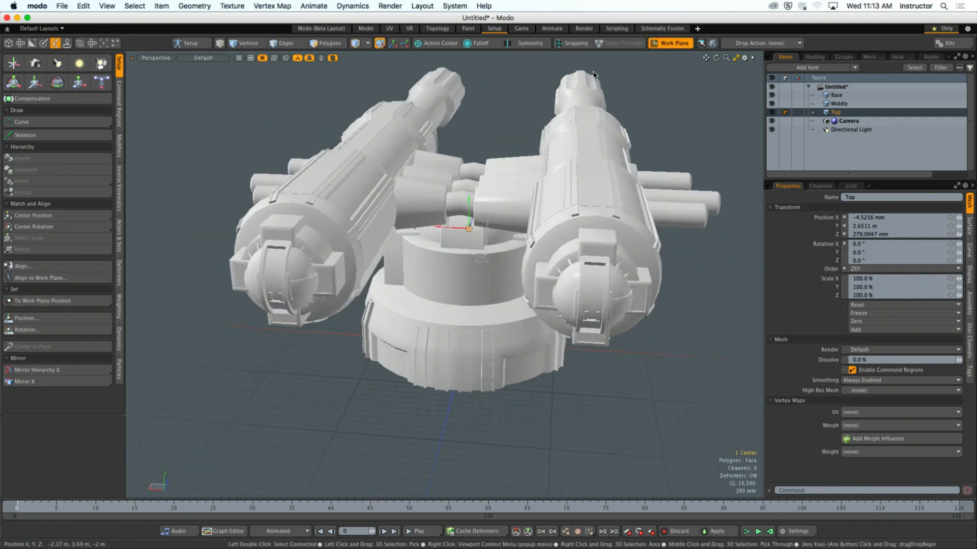
pyautogui.click(663, 46)
# Step: Rotate the Top item to 15° on the X axis to test its center against the dome
pyautogui.keyDown('alt'); pyautogui.moveTo(447, 195); pyautogui.dragTo(468, 163); pyautogui.keyUp('alt')
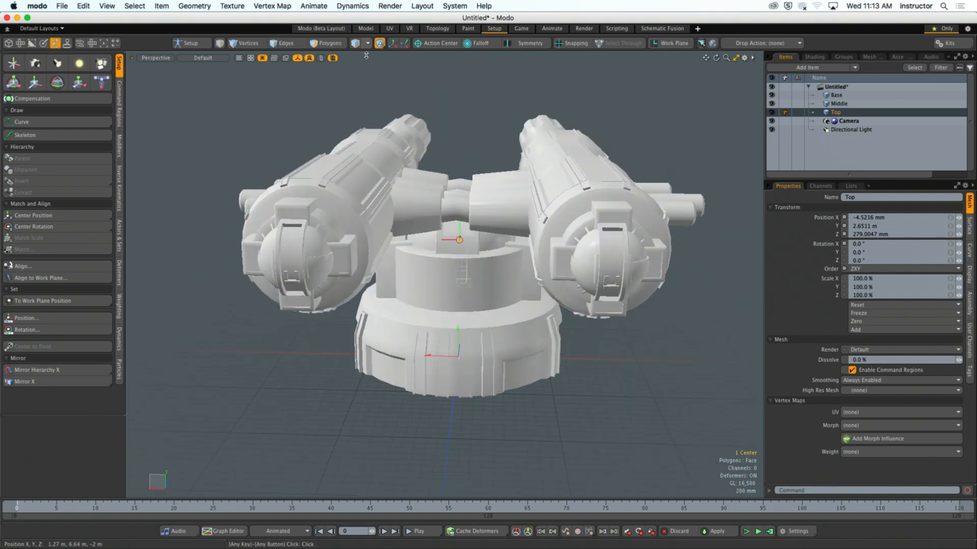
pyautogui.click(511, 178)
pyautogui.keyDown('alt'); pyautogui.moveTo(488, 157); pyautogui.dragTo(396, 180); pyautogui.keyUp('alt')
pyautogui.press('e')
pyautogui.moveTo(449, 257); pyautogui.dragTo(600, 326)
pyautogui.keyDown('ctrl'); pyautogui.keyDown('alt'); pyautogui.moveTo(509, 315); pyautogui.dragTo(575, 315); pyautogui.keyUp('alt'); pyautogui.keyUp('ctrl')
pyautogui.keyDown('alt'); pyautogui.moveTo(574, 315); pyautogui.dragTo(519, 284); pyautogui.keyUp('alt')
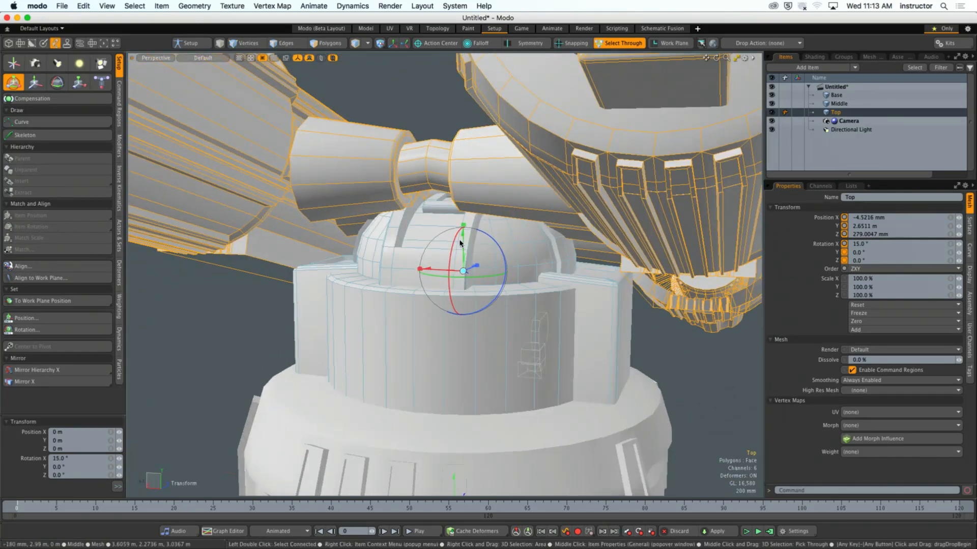
# Step: Try tilting the Top item the opposite way to about -23.1° on the X axis, and undo the test rotations
pyautogui.moveTo(452, 246); pyautogui.dragTo(311, 221)
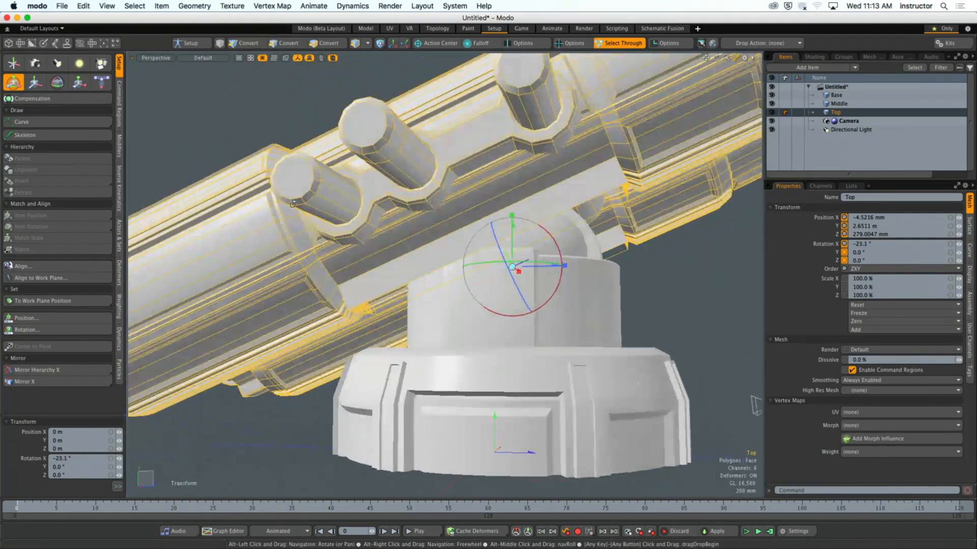
pyautogui.keyDown('ctrl'); pyautogui.keyDown('alt'); pyautogui.moveTo(443, 211); pyautogui.dragTo(378, 208); pyautogui.keyUp('alt'); pyautogui.keyUp('ctrl')
pyautogui.press('super+z')
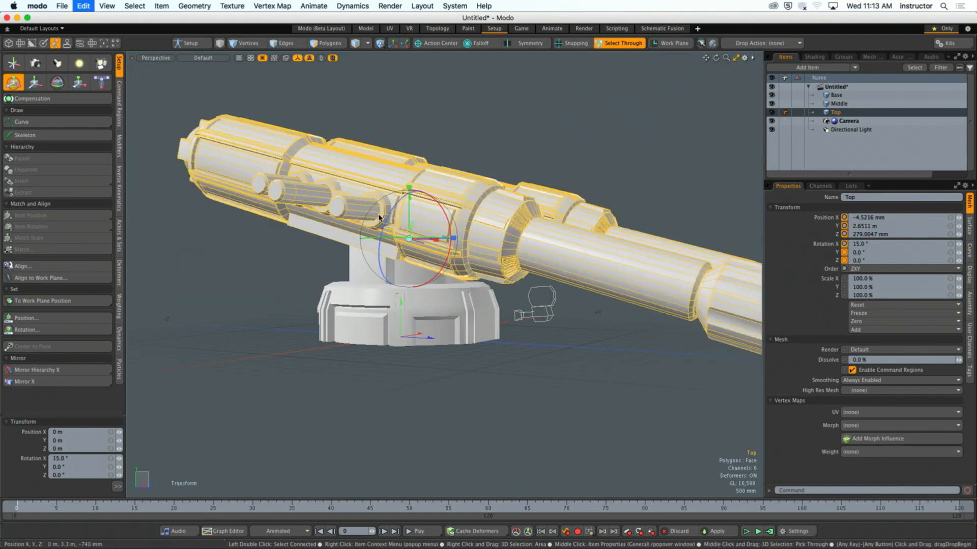
pyautogui.press('super+z')
pyautogui.press('space')
pyautogui.click(566, 271)
# Step: Turn off the drawing of the work plane axes
pyautogui.keyDown('alt'); pyautogui.moveTo(567, 270); pyautogui.dragTo(575, 182); pyautogui.keyUp('alt')
pyautogui.click(670, 43)
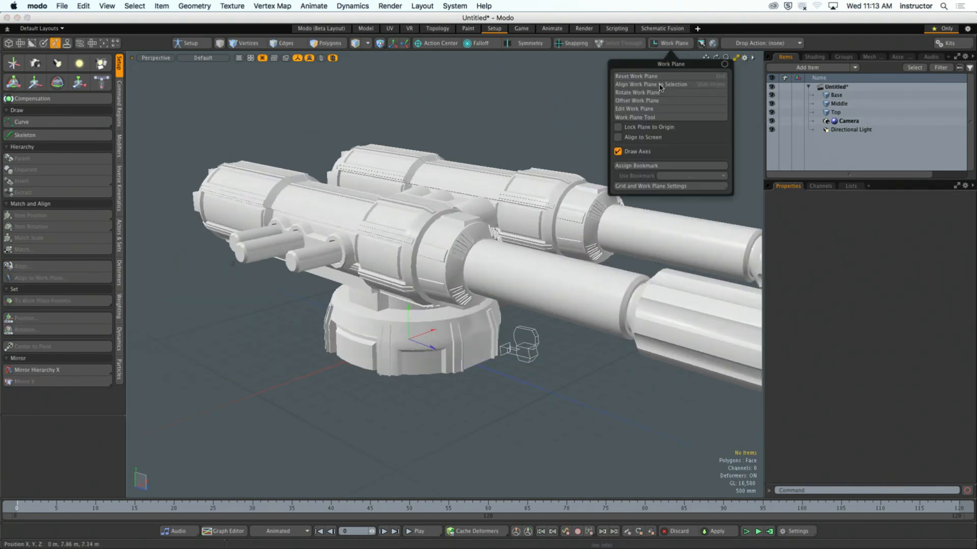
pyautogui.click(634, 153)
pyautogui.moveTo(553, 140)
pyautogui.keyDown('alt'); pyautogui.mouseDown()
pyautogui.moveTo(497, 154)
pyautogui.moveTo(514, 155)
pyautogui.mouseUp(); pyautogui.keyUp('alt')
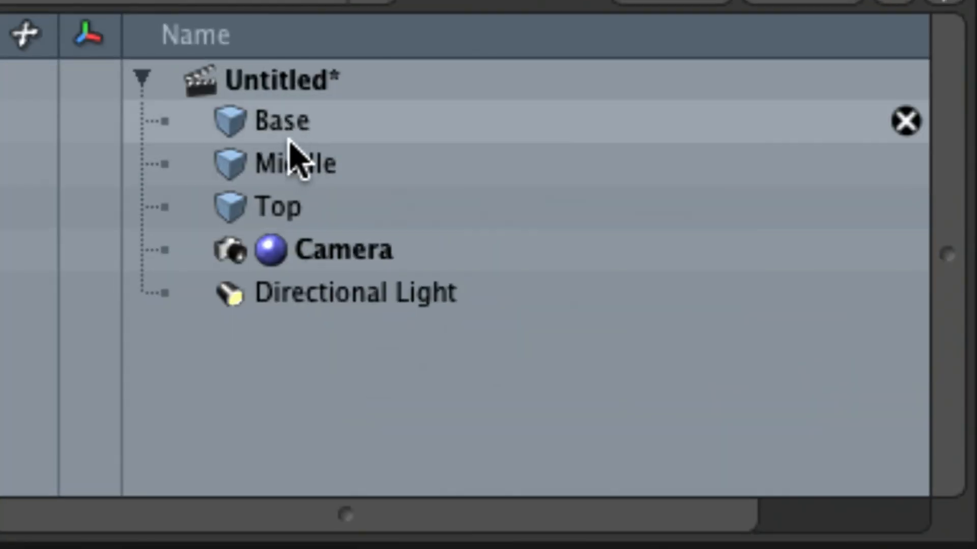
# Step: Parent the Middle item to Base and the Top item to Middle, and expand the hierarchy
pyautogui.moveTo(270, 158); pyautogui.dragTo(294, 118)
pyautogui.click(173, 122)
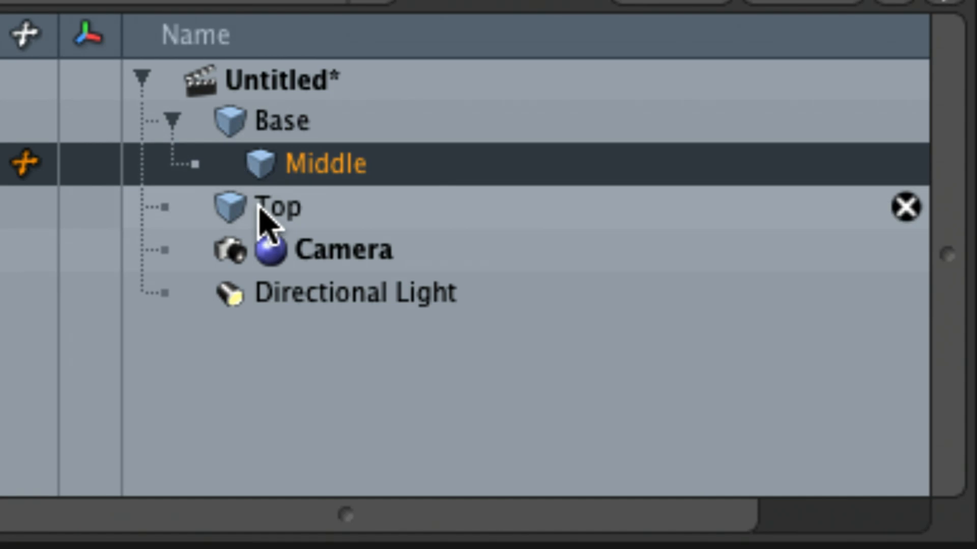
pyautogui.click(261, 216)
pyautogui.moveTo(257, 208); pyautogui.dragTo(297, 176)
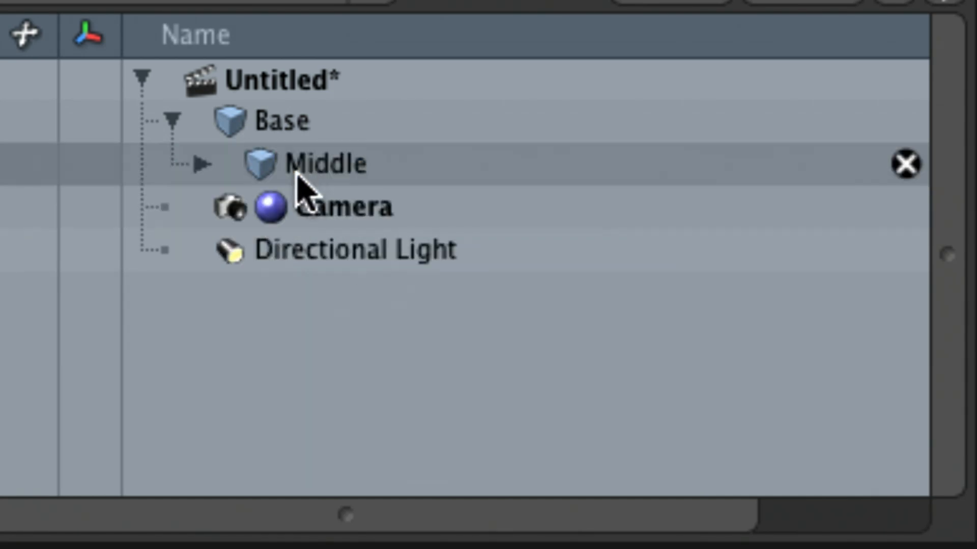
pyautogui.click(199, 162)
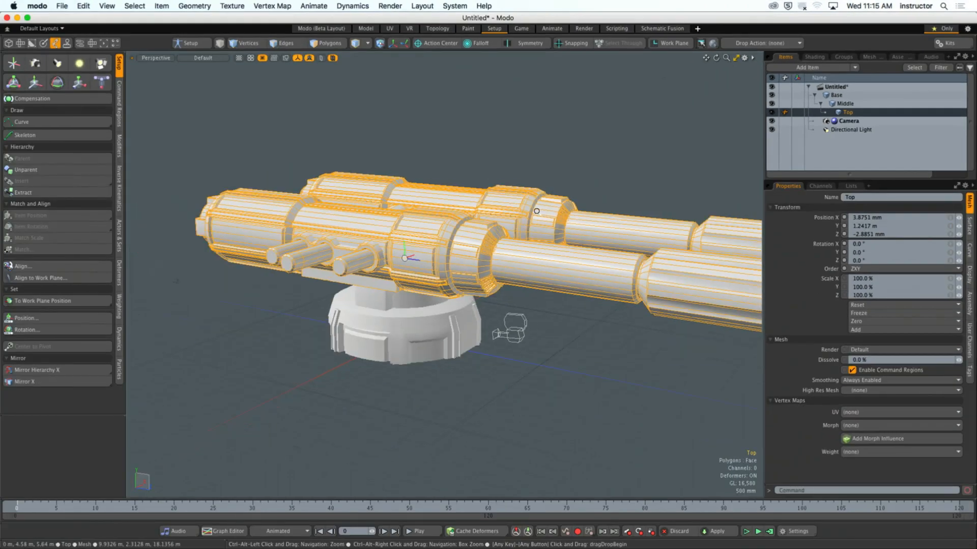
# Step: Try rotating the Base item to test the parented hierarchy, and undo the rotation
pyautogui.keyDown('alt'); pyautogui.moveTo(536, 211); pyautogui.dragTo(562, 179); pyautogui.keyUp('alt')
pyautogui.click(860, 150)
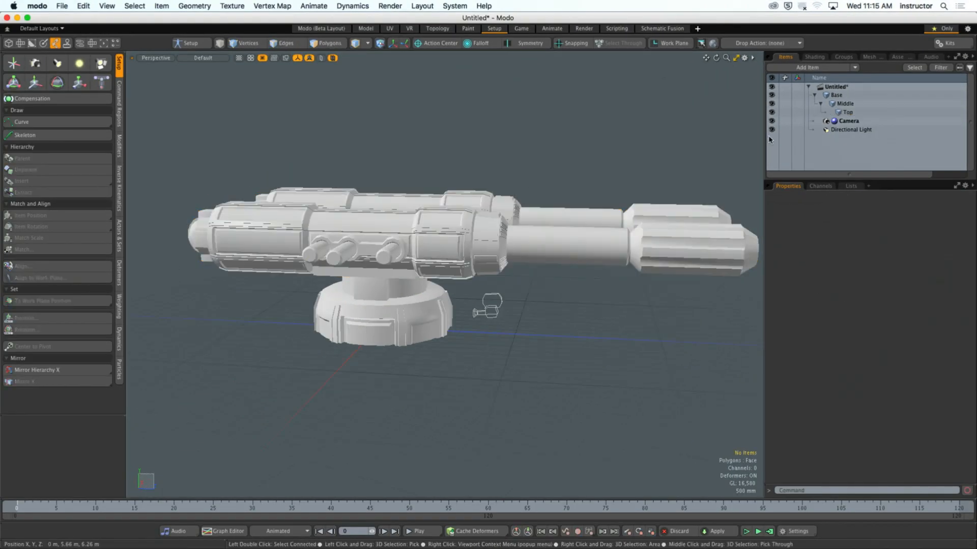
pyautogui.click(837, 95)
pyautogui.press('e')
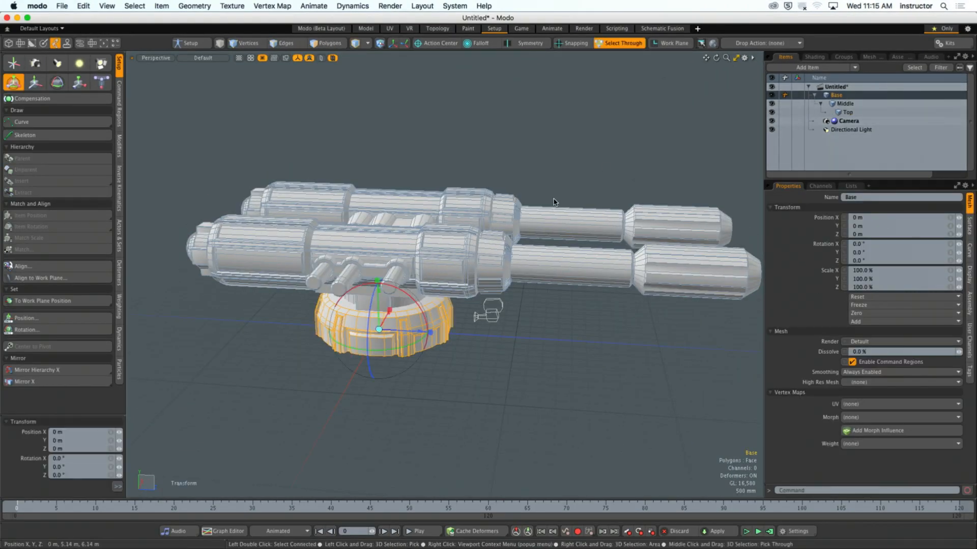
pyautogui.keyDown('alt'); pyautogui.moveTo(360, 244); pyautogui.dragTo(359, 314); pyautogui.keyUp('alt')
pyautogui.moveTo(403, 291); pyautogui.dragTo(420, 280)
pyautogui.press('super+z')
# Step: Try rotating the Middle item about its vertical axis and tilting the Top item to about -11.5° on the X axis
pyautogui.click(845, 103)
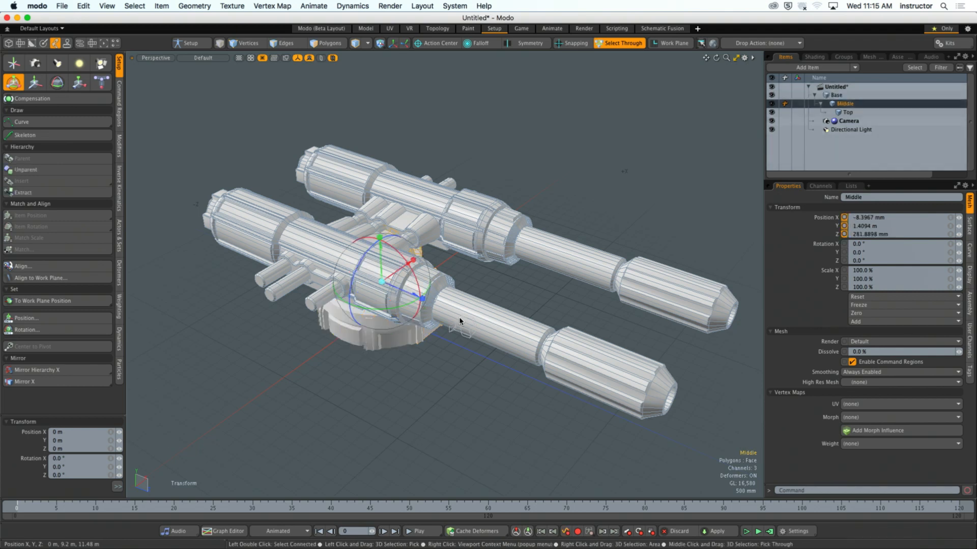
pyautogui.keyDown('alt'); pyautogui.moveTo(458, 244); pyautogui.dragTo(326, 263); pyautogui.keyUp('alt')
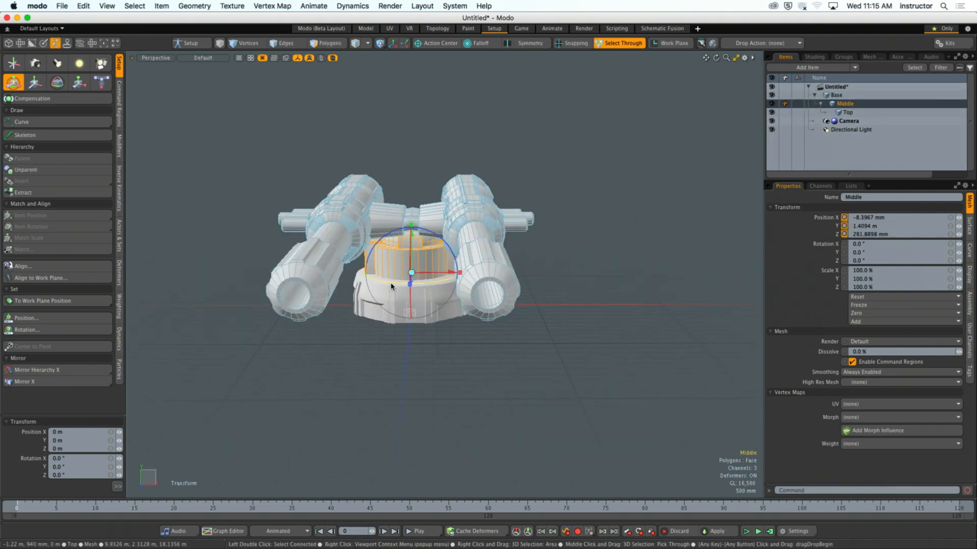
pyautogui.moveTo(393, 283); pyautogui.dragTo(448, 279)
pyautogui.click(851, 112)
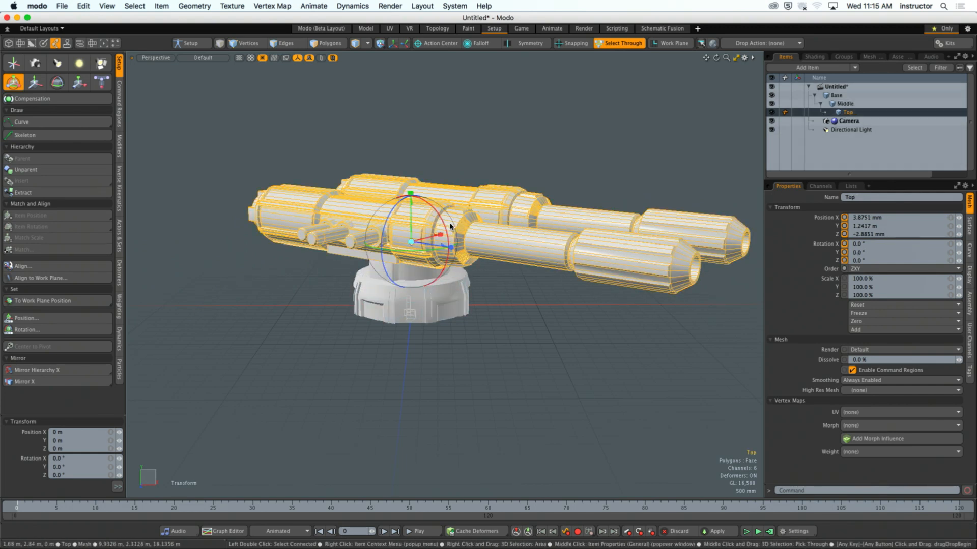
pyautogui.moveTo(443, 219)
pyautogui.mouseDown()
pyautogui.moveTo(448, 232)
pyautogui.moveTo(431, 203)
pyautogui.moveTo(436, 209)
pyautogui.mouseUp()
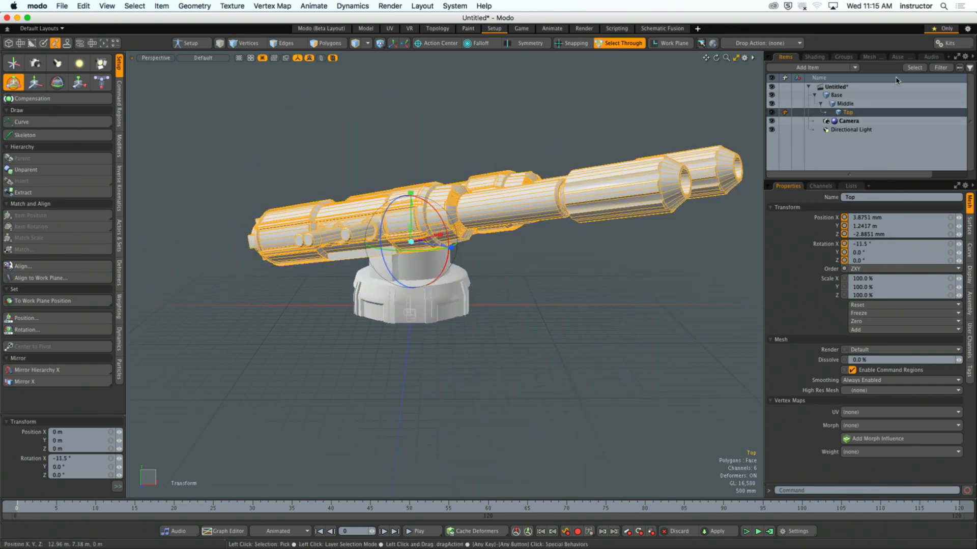
# Step: Try moving the Base item to about -1.38 m on the X axis, and undo all the test transforms
pyautogui.click(857, 96)
pyautogui.keyDown('alt'); pyautogui.moveTo(496, 291); pyautogui.dragTo(416, 292); pyautogui.keyUp('alt')
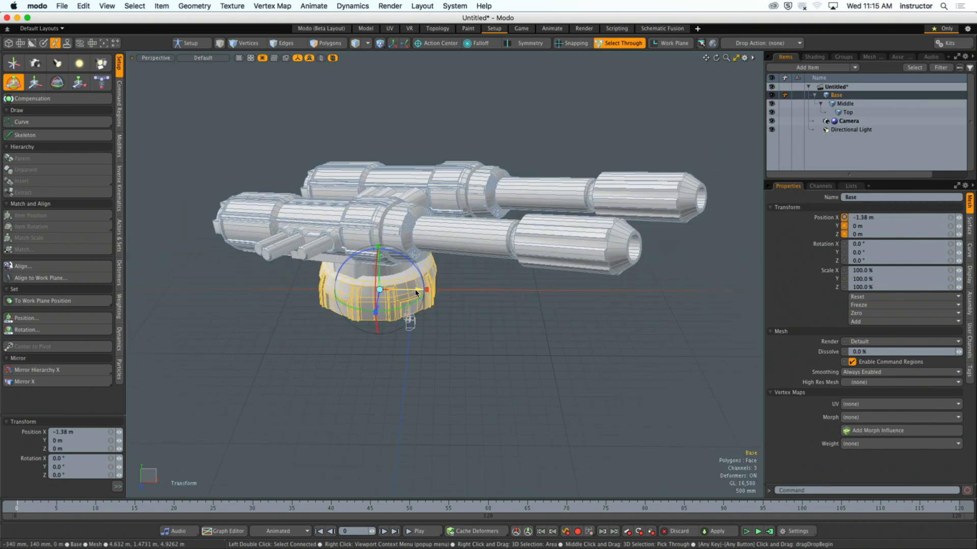
pyautogui.press('super+z')
pyautogui.press('super+z')
pyautogui.press('super+z')
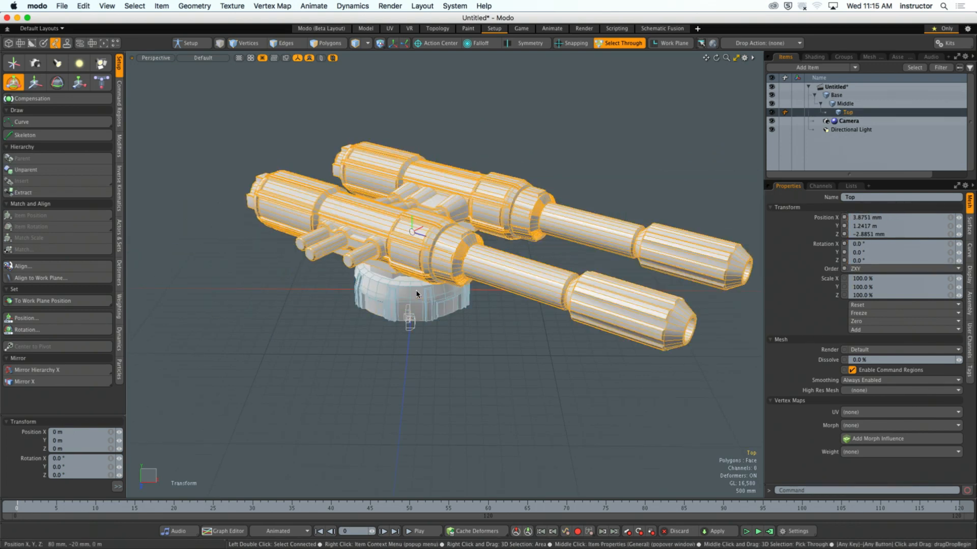
pyautogui.press('super+z')
pyautogui.press('super+z')
pyautogui.press('super+z')
pyautogui.press('super+z')
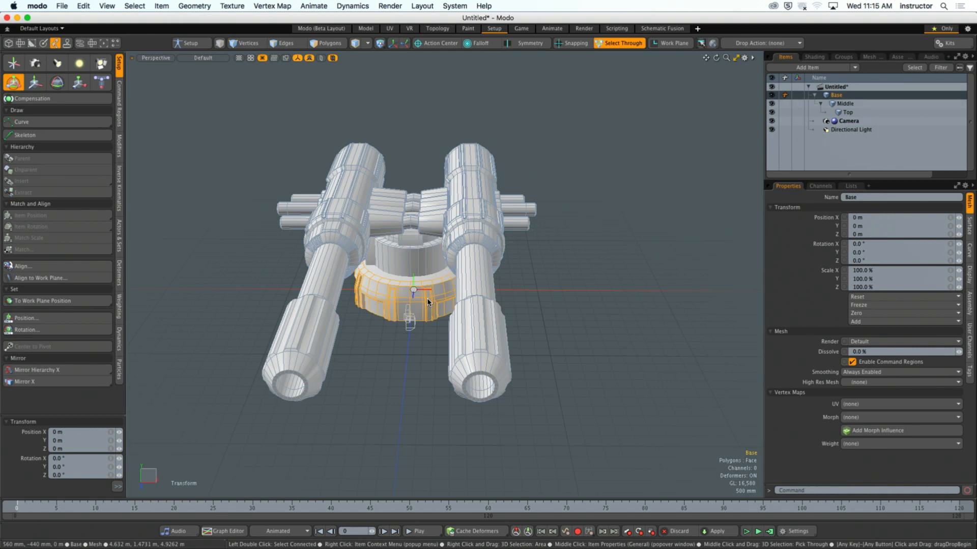
# Step: Deselect all items and show the channel modifier and constraint tools
pyautogui.keyDown('alt'); pyautogui.moveTo(428, 303); pyautogui.dragTo(514, 300); pyautogui.keyUp('alt')
pyautogui.click(532, 338)
pyautogui.keyDown('alt'); pyautogui.moveTo(532, 337); pyautogui.dragTo(519, 316); pyautogui.keyUp('alt')
pyautogui.keyDown('ctrl'); pyautogui.keyDown('alt'); pyautogui.moveTo(519, 316); pyautogui.dragTo(446, 325); pyautogui.keyUp('alt'); pyautogui.keyUp('ctrl')
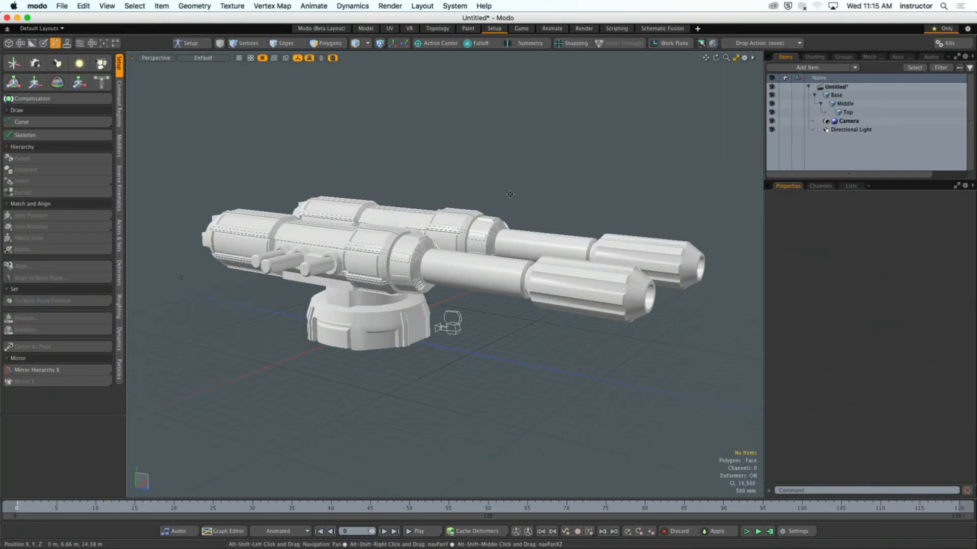
pyautogui.keyDown('alt'); pyautogui.moveTo(550, 234); pyautogui.dragTo(502, 231); pyautogui.keyUp('alt')
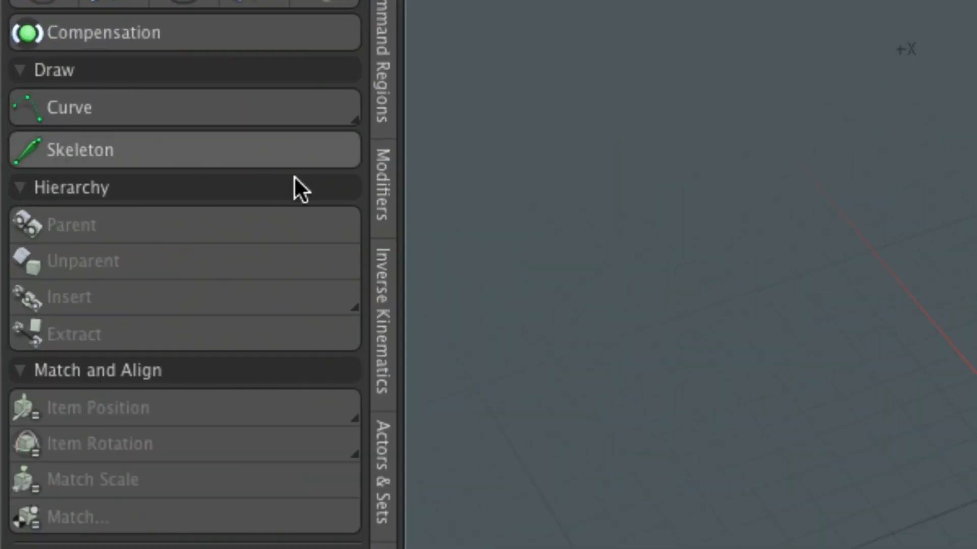
pyautogui.click(376, 177)
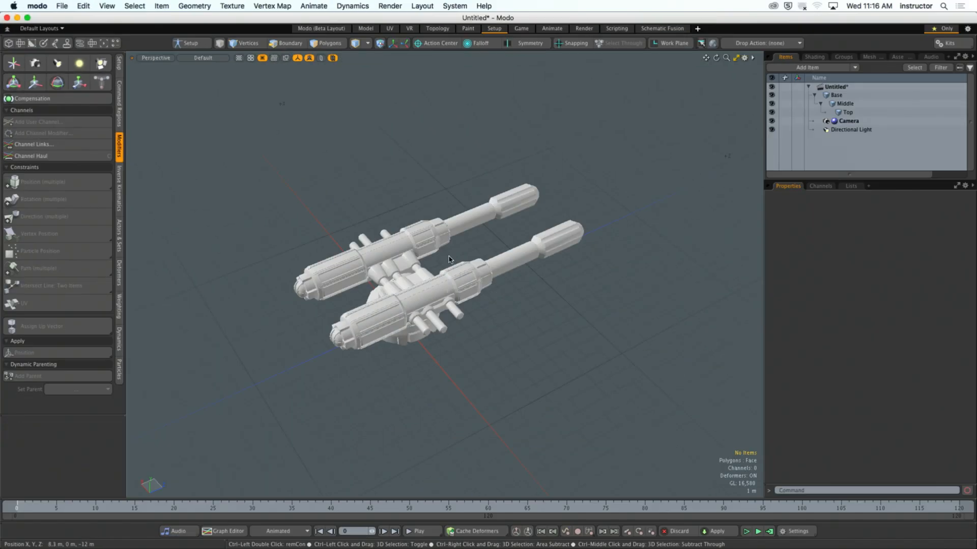
pyautogui.keyDown('alt'); pyautogui.moveTo(449, 259); pyautogui.dragTo(397, 243); pyautogui.keyUp('alt')
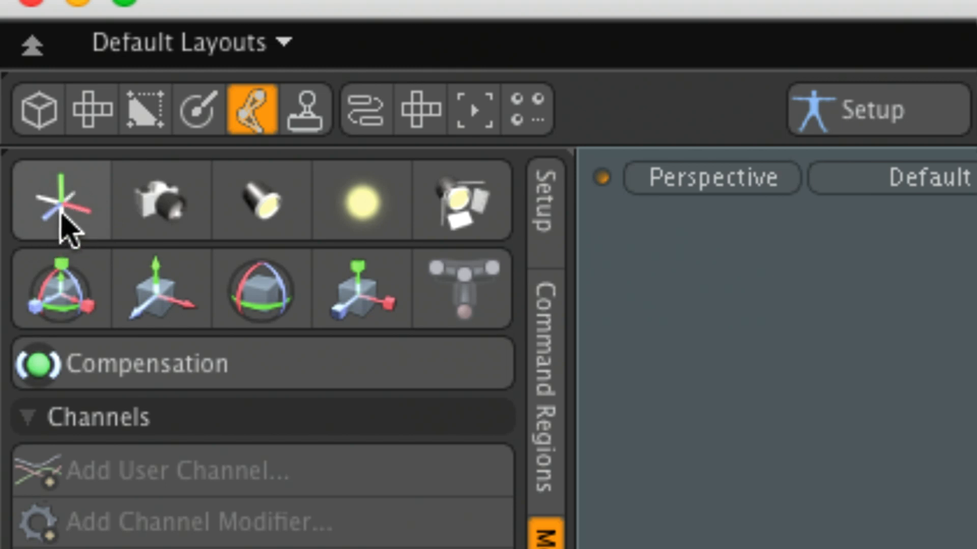
# Step: Add a locator to the scene and name it Target
pyautogui.click(61, 211)
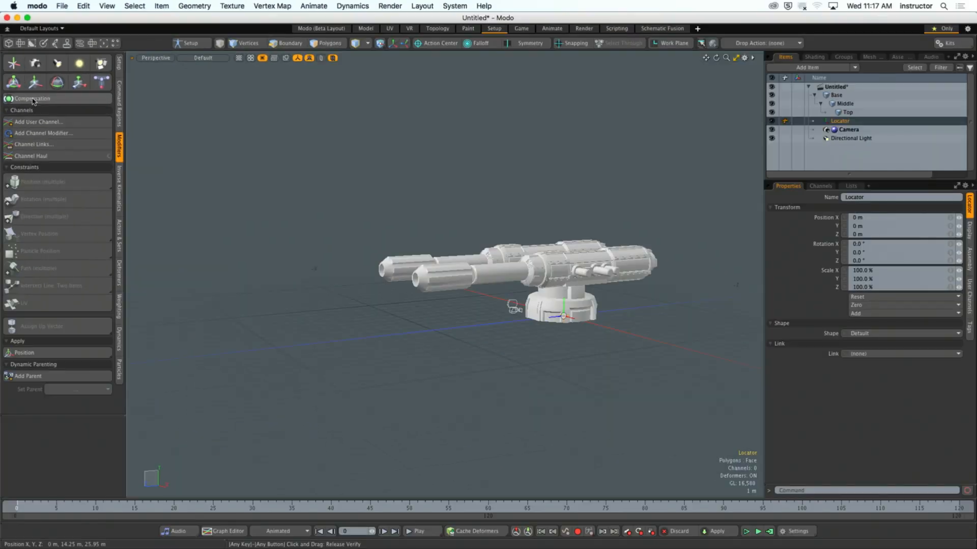
pyautogui.keyDown('alt'); pyautogui.moveTo(336, 281); pyautogui.dragTo(420, 305); pyautogui.keyUp('alt')
pyautogui.scroll(3, 420, 304)
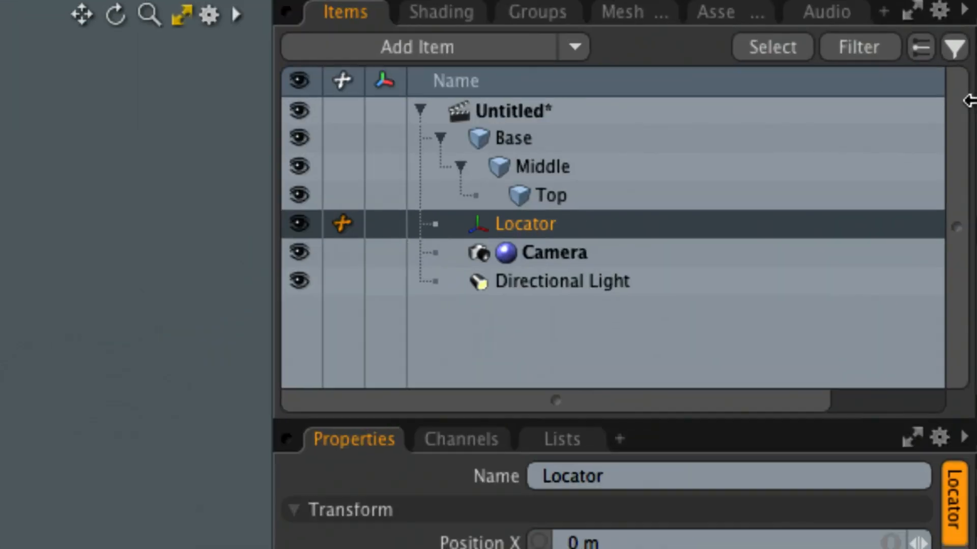
pyautogui.click(636, 475)
pyautogui.write('Target')
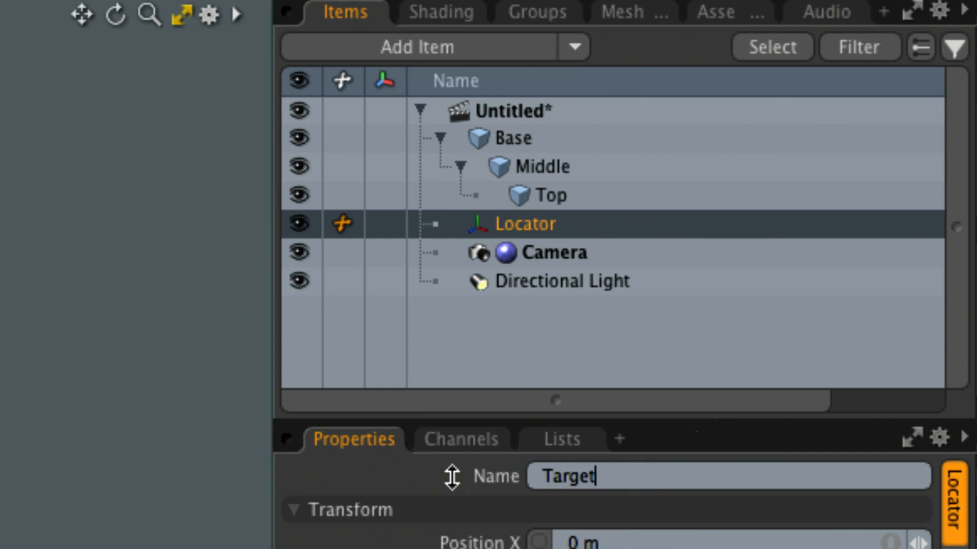
pyautogui.press('Return')
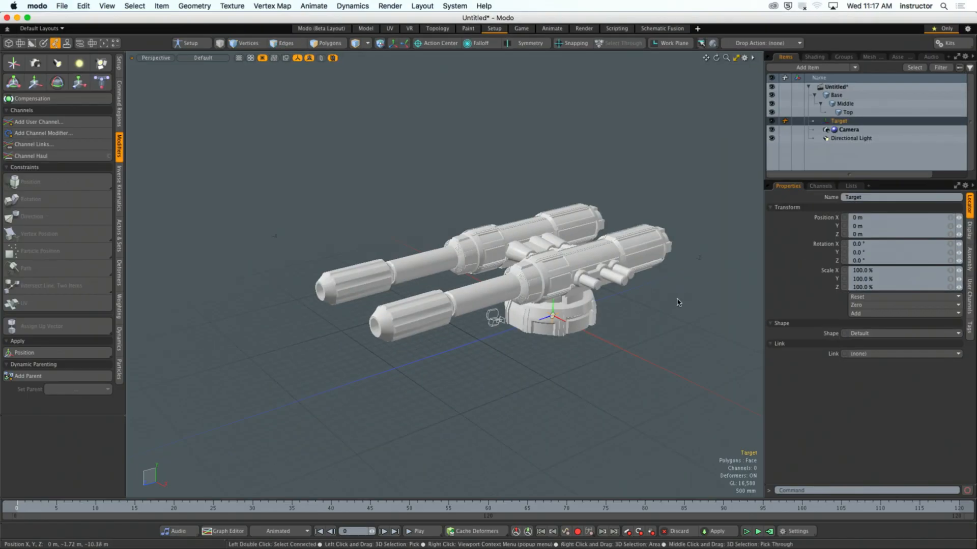
# Step: Move the Target locator in front of the turret to about 30.9 m on the Z axis, and deselect it
pyautogui.press('y')
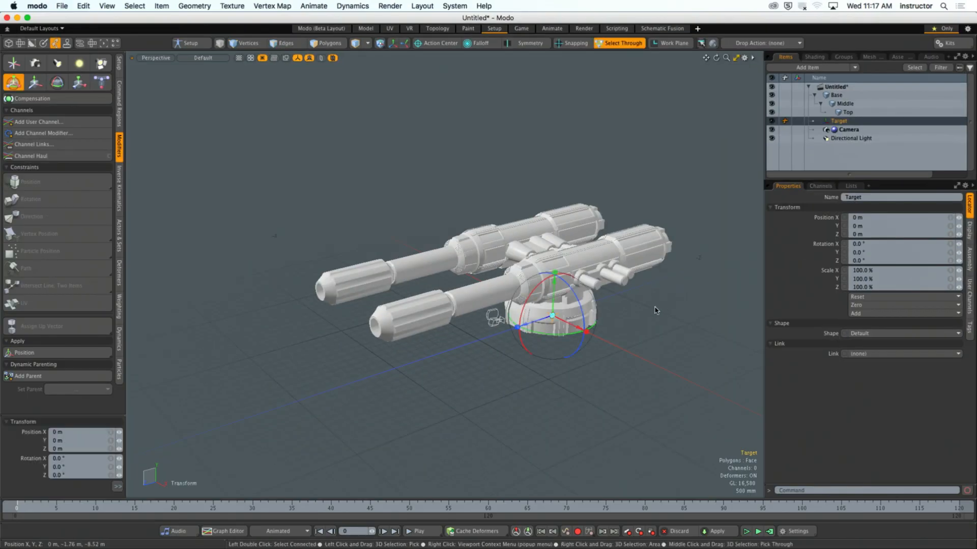
pyautogui.moveTo(532, 323); pyautogui.dragTo(311, 397)
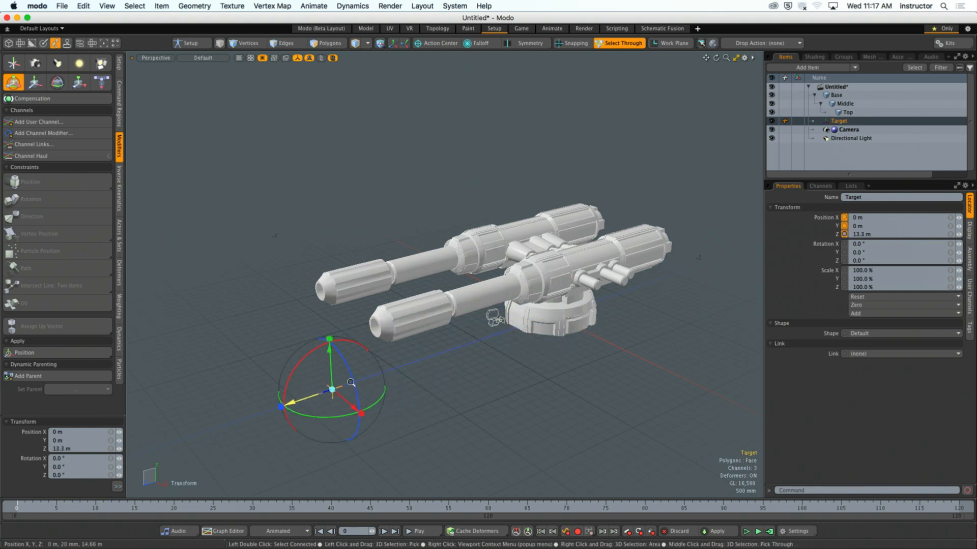
pyautogui.scroll(-5, 352, 376)
pyautogui.keyDown('alt'); pyautogui.keyDown('shift'); pyautogui.moveTo(355, 338); pyautogui.dragTo(219, 379); pyautogui.keyUp('shift'); pyautogui.keyUp('alt')
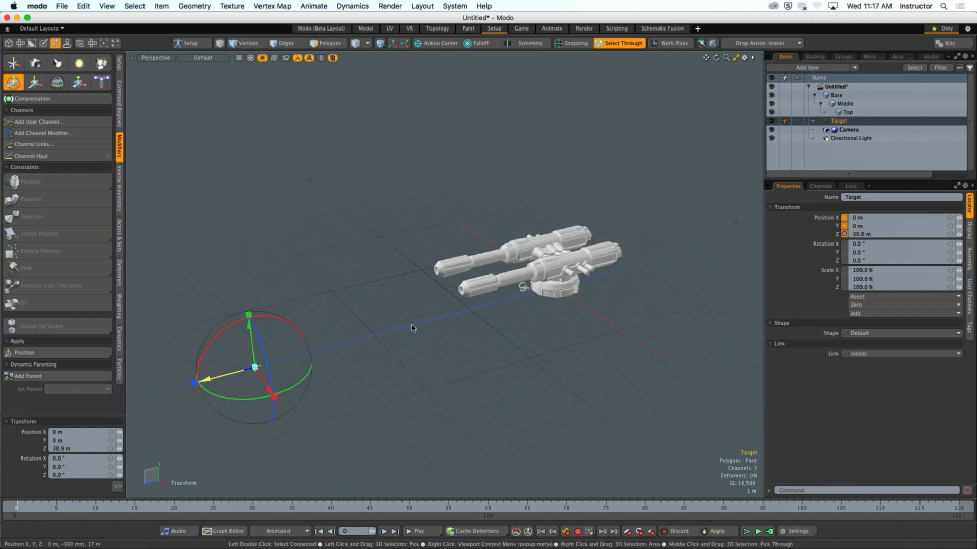
pyautogui.keyDown('alt'); pyautogui.moveTo(550, 309); pyautogui.dragTo(522, 290); pyautogui.keyUp('alt')
pyautogui.press('space')
pyautogui.click(321, 359)
pyautogui.keyDown('alt'); pyautogui.moveTo(321, 360); pyautogui.dragTo(389, 350); pyautogui.keyUp('alt')
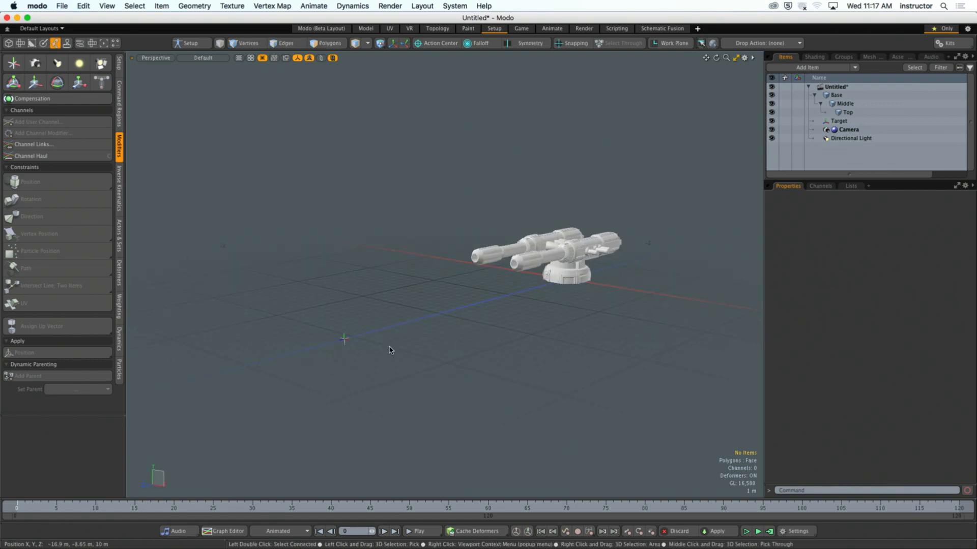
# Step: Try applying a Direction constraint to the Top item with the Target locator as the item to aim at
pyautogui.keyDown('alt'); pyautogui.moveTo(518, 299); pyautogui.dragTo(515, 319); pyautogui.keyUp('alt')
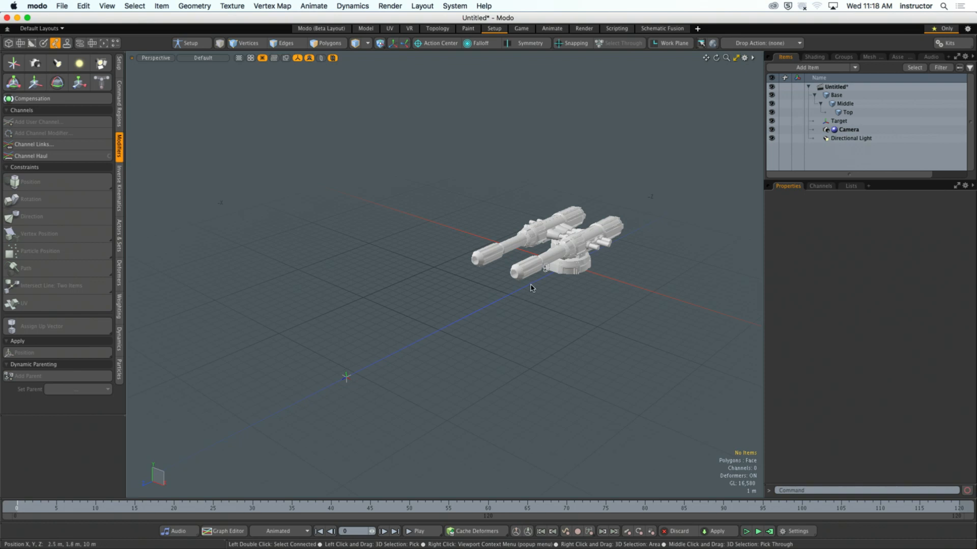
pyautogui.keyDown('alt'); pyautogui.moveTo(533, 288); pyautogui.dragTo(483, 296); pyautogui.keyUp('alt')
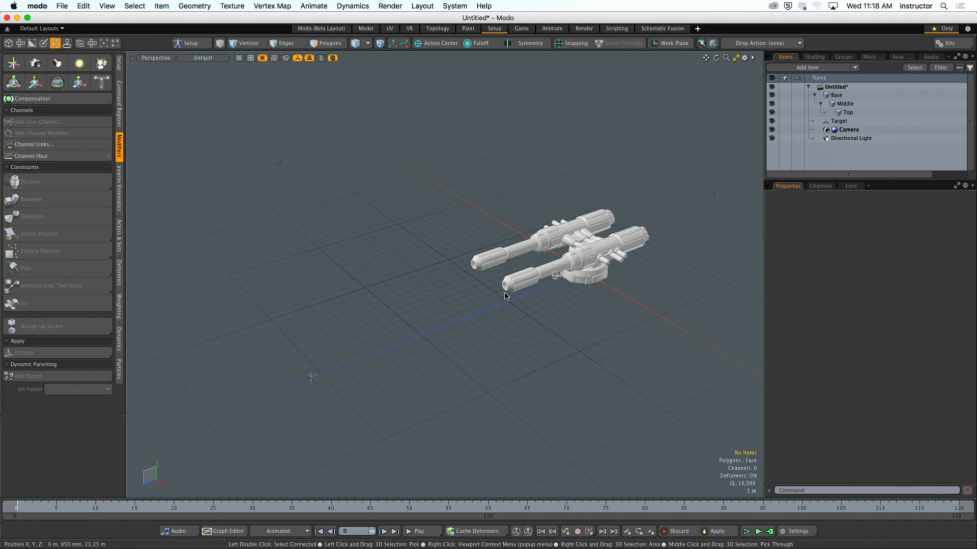
pyautogui.click(505, 295)
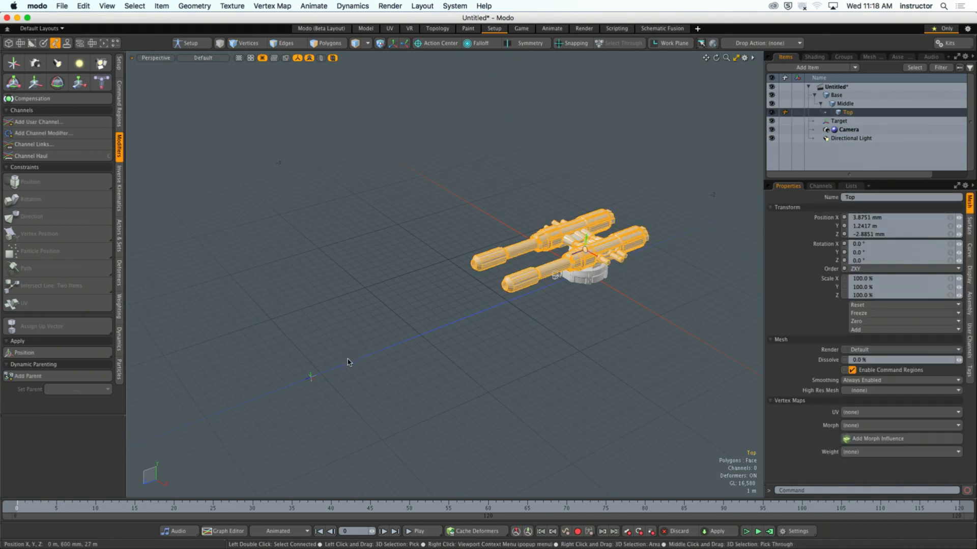
pyautogui.keyDown('shift'); pyautogui.click(310, 378); pyautogui.keyUp('shift')
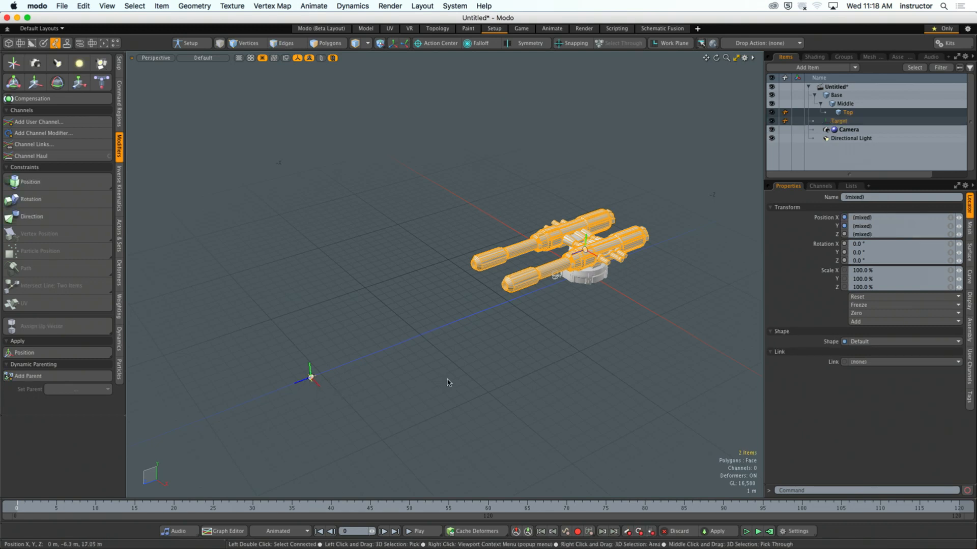
pyautogui.click(471, 339)
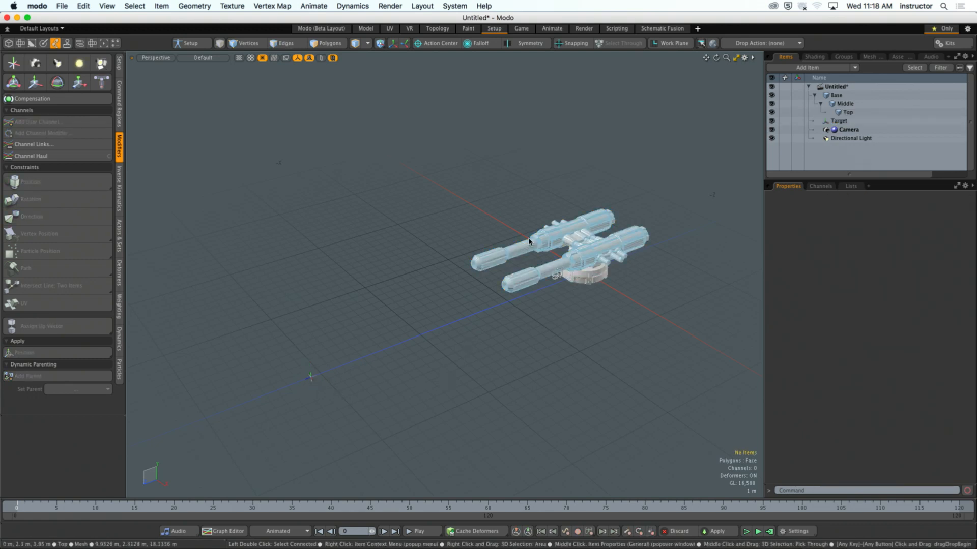
pyautogui.click(563, 266)
pyautogui.keyDown('shift'); pyautogui.click(312, 381); pyautogui.keyUp('shift')
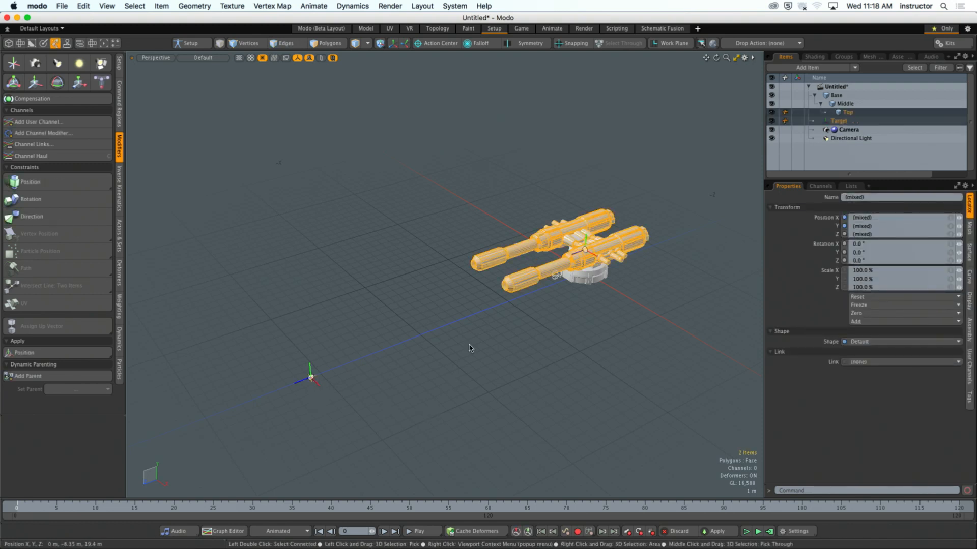
pyautogui.keyDown('alt'); pyautogui.moveTo(451, 341); pyautogui.dragTo(457, 316); pyautogui.keyUp('alt')
pyautogui.press('shift')
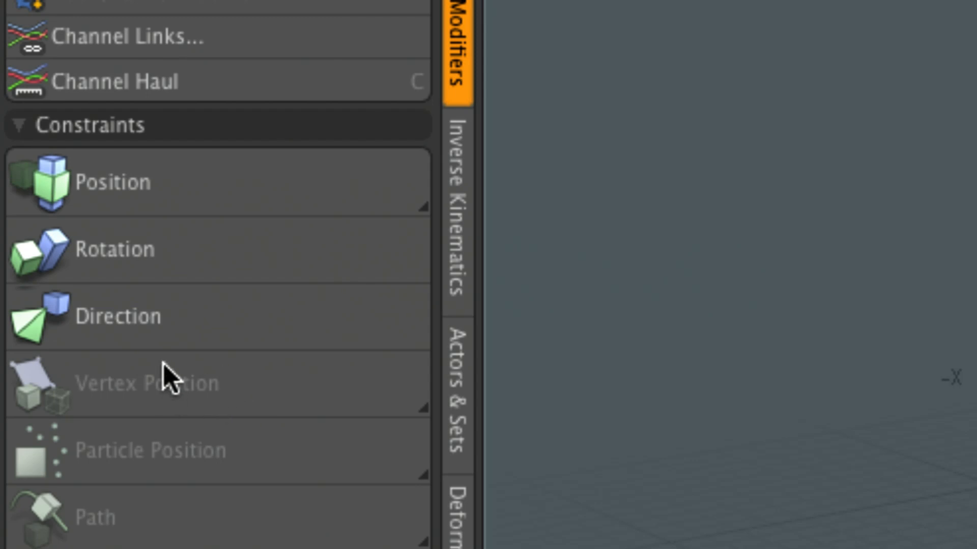
pyautogui.press('shift')
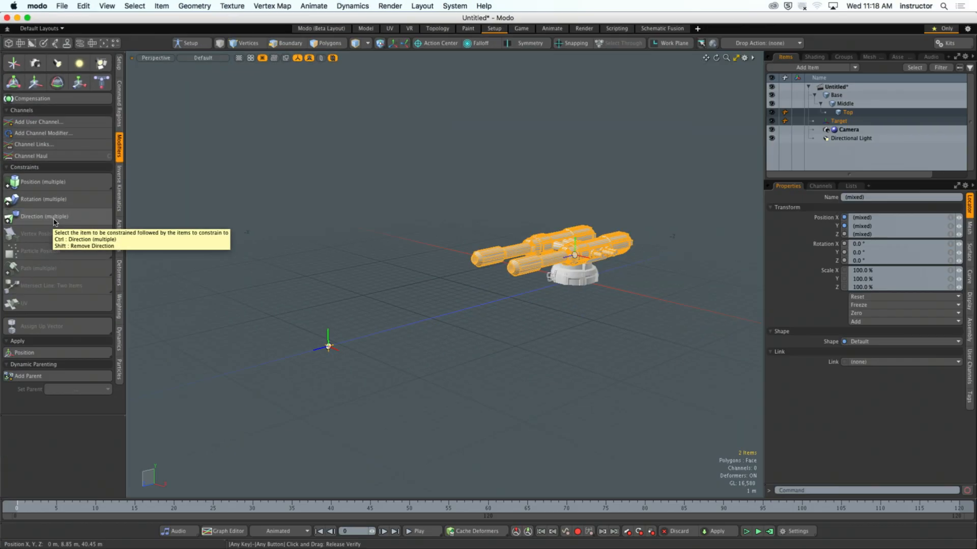
pyautogui.keyDown('ctrl'); pyautogui.click(55, 222); pyautogui.keyUp('ctrl')
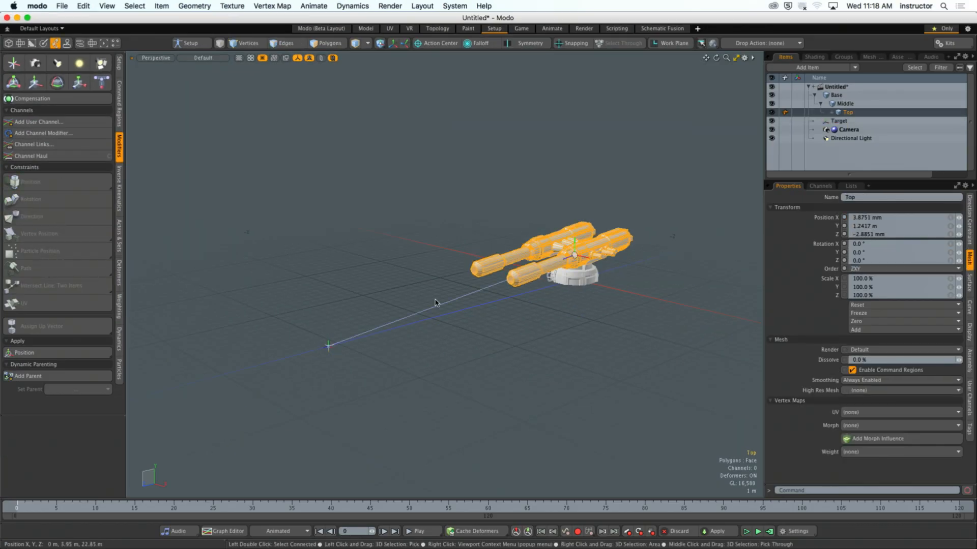
# Step: Try raising the Target locator to about 11.2 m on the Y axis to test the aiming, and undo the move and the constraint
pyautogui.moveTo(376, 278)
pyautogui.keyDown('alt'); pyautogui.mouseDown()
pyautogui.moveTo(403, 288)
pyautogui.moveTo(404, 306)
pyautogui.mouseUp(); pyautogui.keyUp('alt')
pyautogui.click(288, 366)
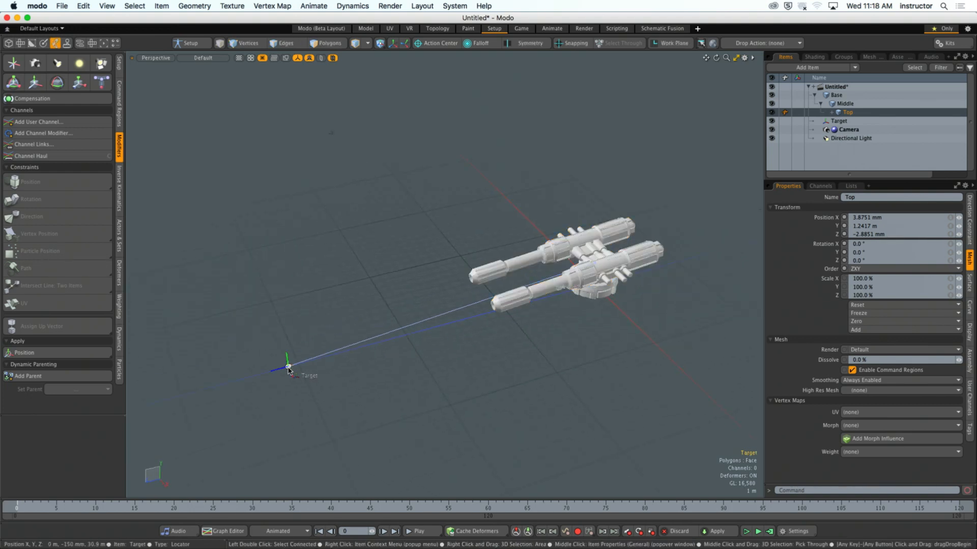
pyautogui.press('y')
pyautogui.moveTo(284, 333); pyautogui.dragTo(266, 231)
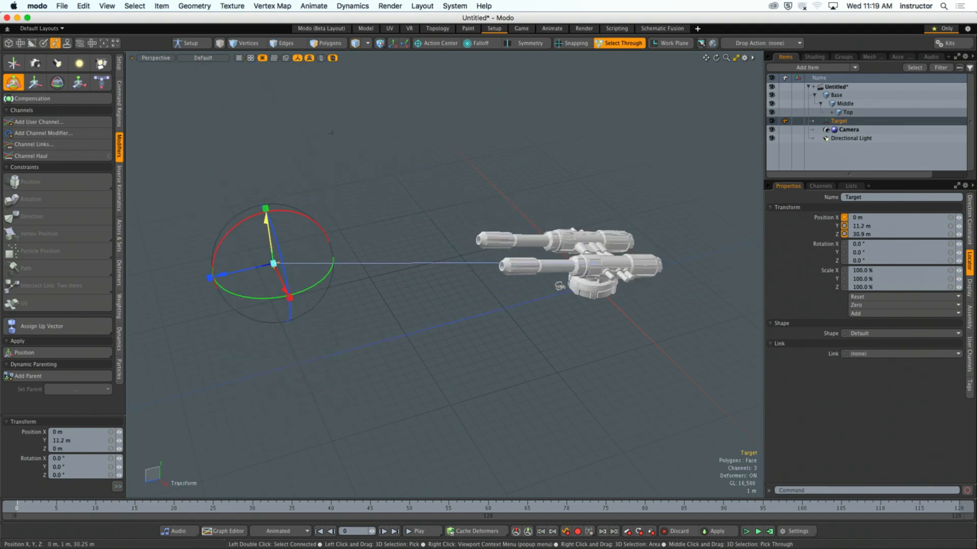
pyautogui.press('super+z')
pyautogui.press('super+z')
pyautogui.press('super+z')
pyautogui.press('super+z')
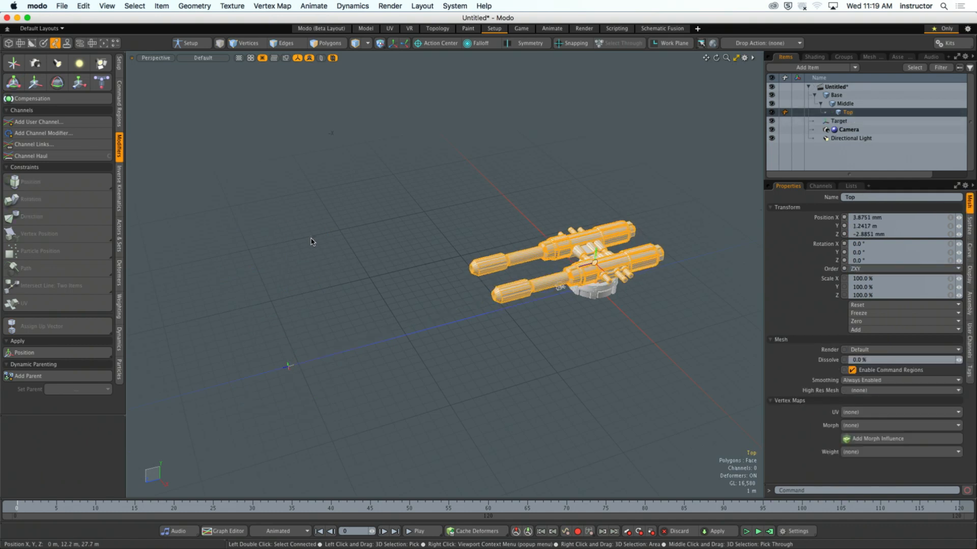
pyautogui.keyDown('alt'); pyautogui.moveTo(311, 241); pyautogui.dragTo(338, 240); pyautogui.keyUp('alt')
pyautogui.click(354, 248)
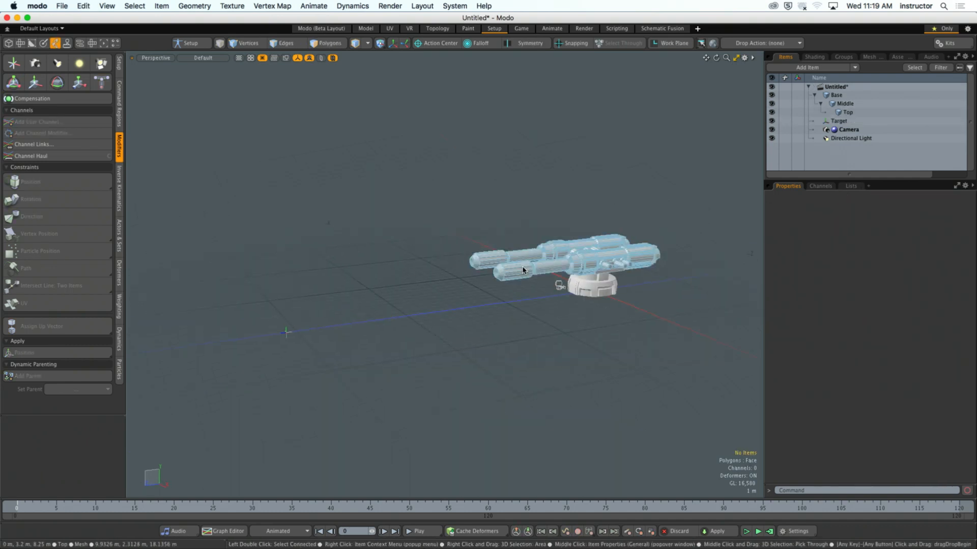
pyautogui.click(523, 261)
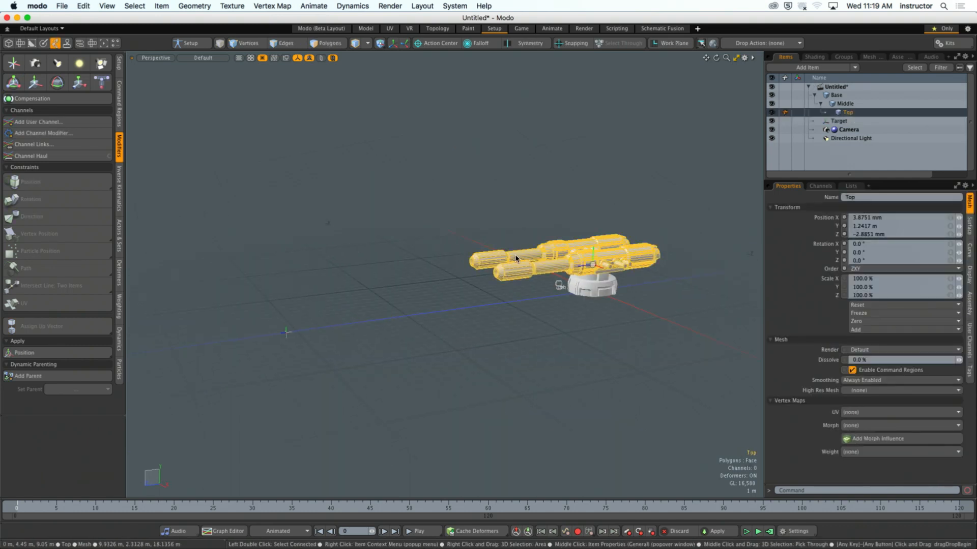
pyautogui.keyDown('ctrl'); pyautogui.click(286, 336); pyautogui.keyUp('ctrl')
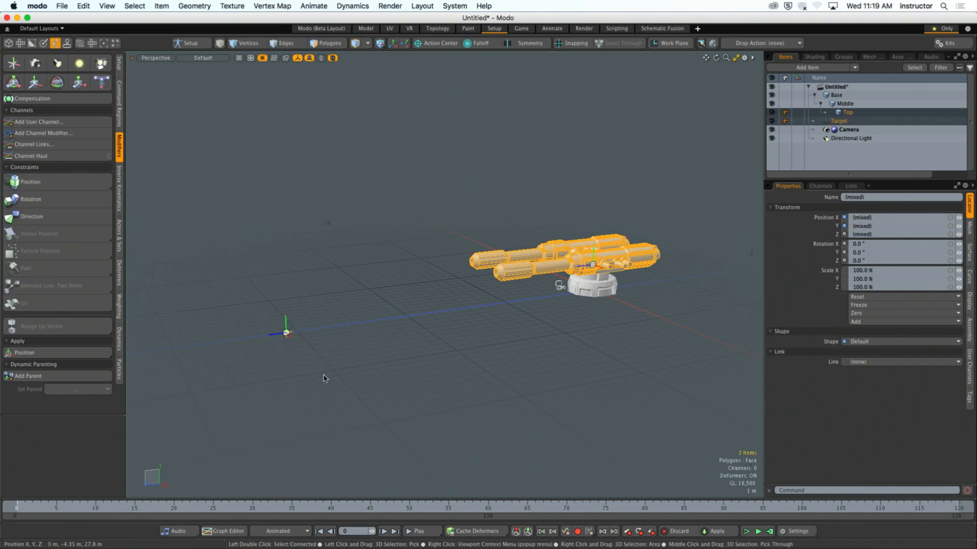
pyautogui.click(414, 318)
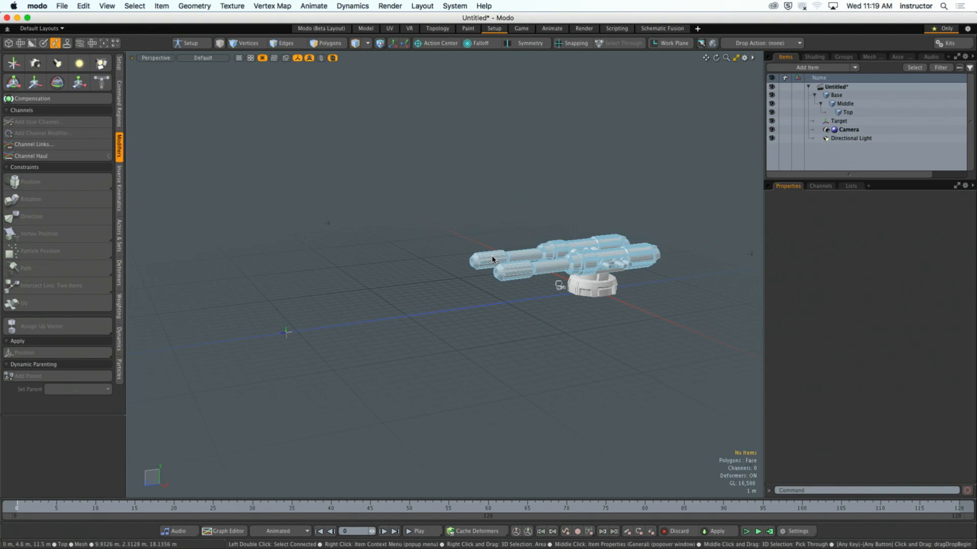
# Step: Apply a Direction constraint to the Top item with the Target locator as the item to aim at
pyautogui.click(491, 259)
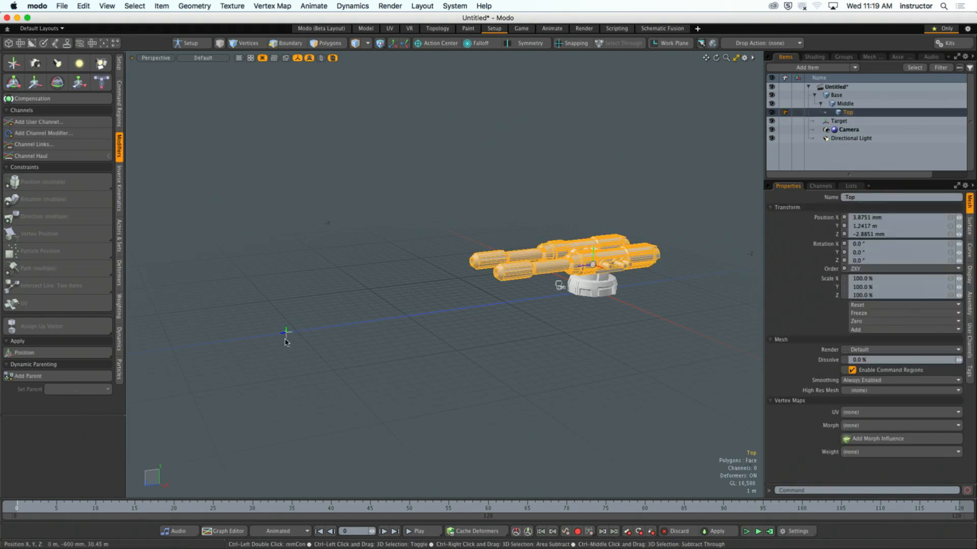
pyautogui.keyDown('ctrl'); pyautogui.click(286, 333); pyautogui.keyUp('ctrl')
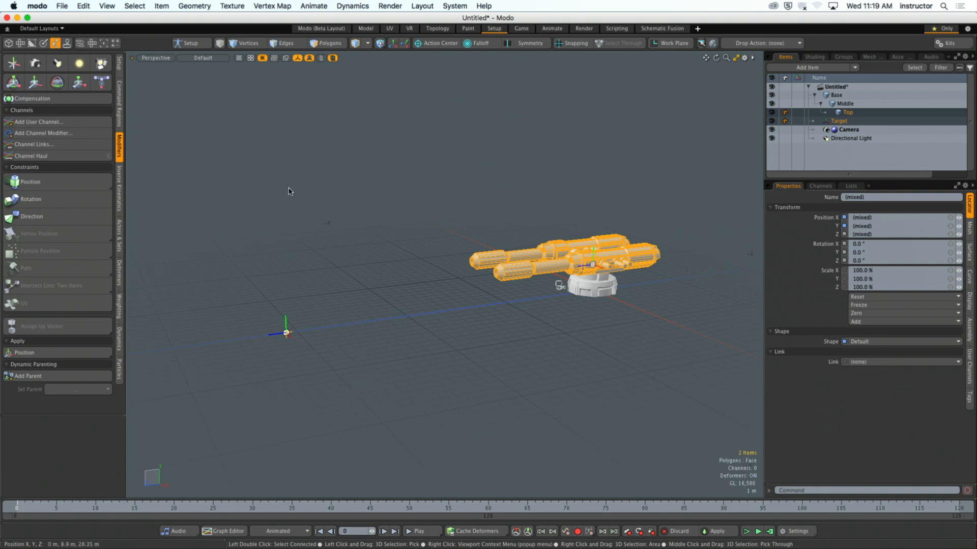
pyautogui.click(55, 222)
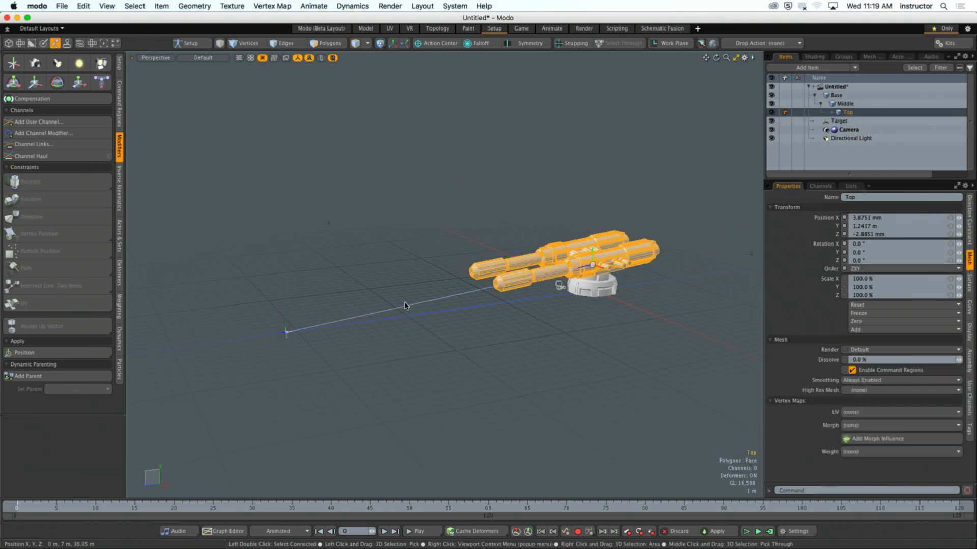
pyautogui.keyDown('alt'); pyautogui.moveTo(403, 305); pyautogui.dragTo(437, 305); pyautogui.keyUp('alt')
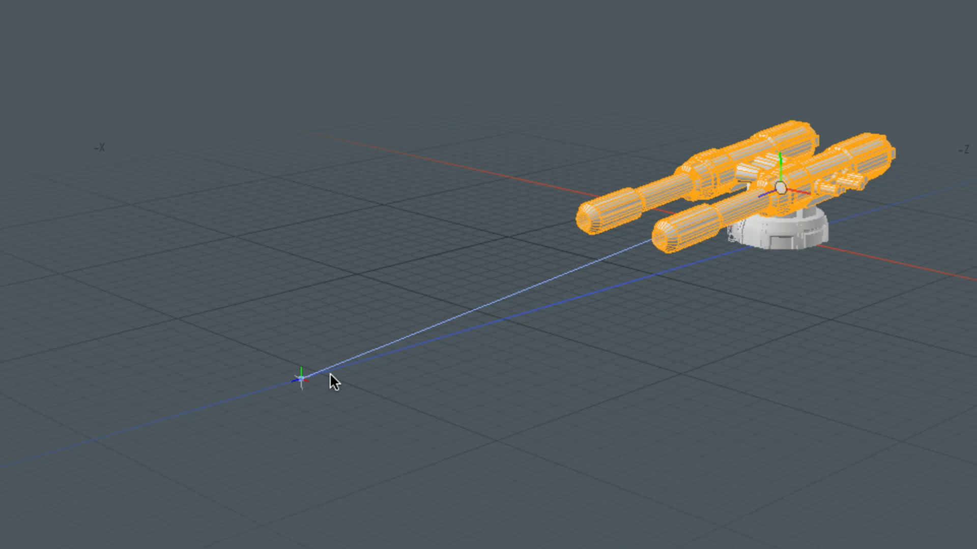
# Step: Move the Target locator to about X -3.8 m, Y 9.05 m and Z 16.25 m to test the aiming
pyautogui.click(305, 381)
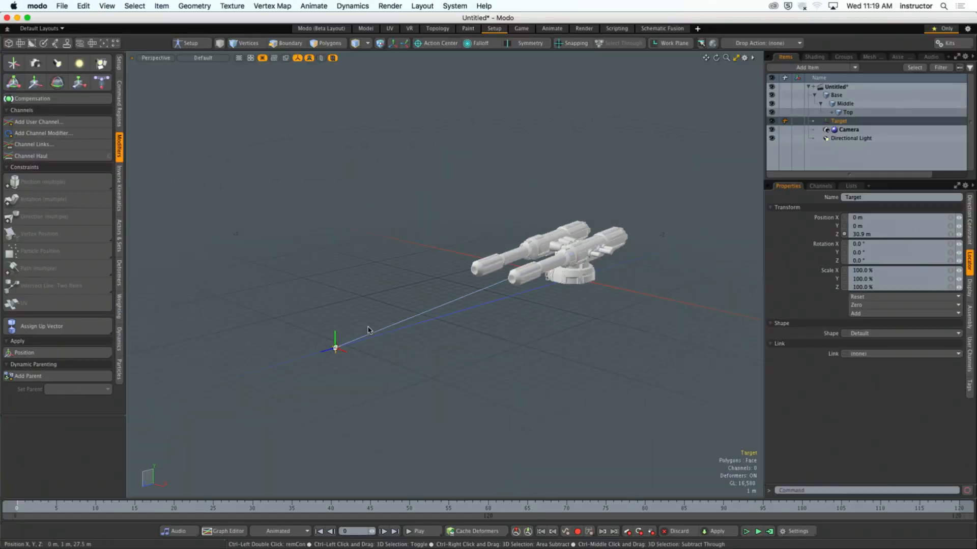
pyautogui.press('y')
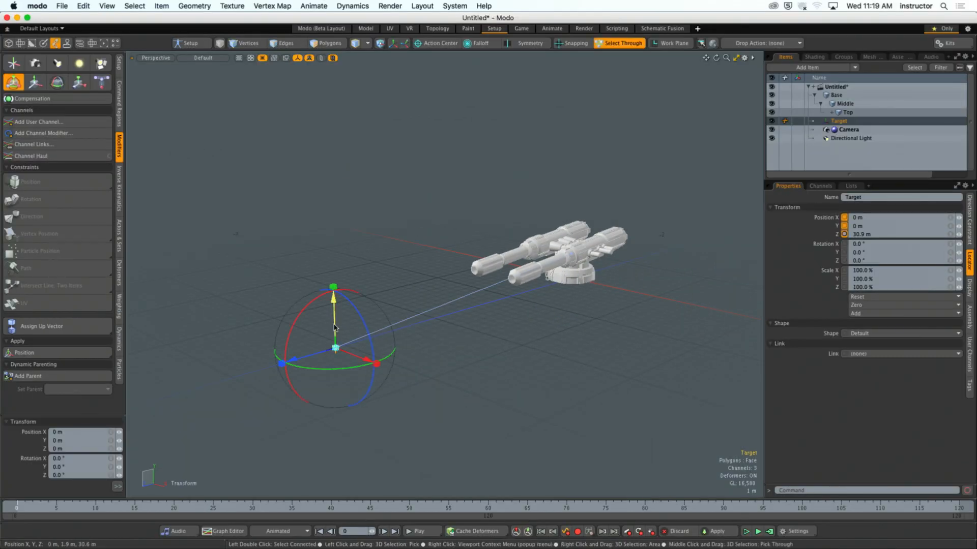
pyautogui.moveTo(335, 320); pyautogui.dragTo(326, 52)
pyautogui.keyDown('alt'); pyautogui.moveTo(402, 207); pyautogui.dragTo(309, 167); pyautogui.keyUp('alt')
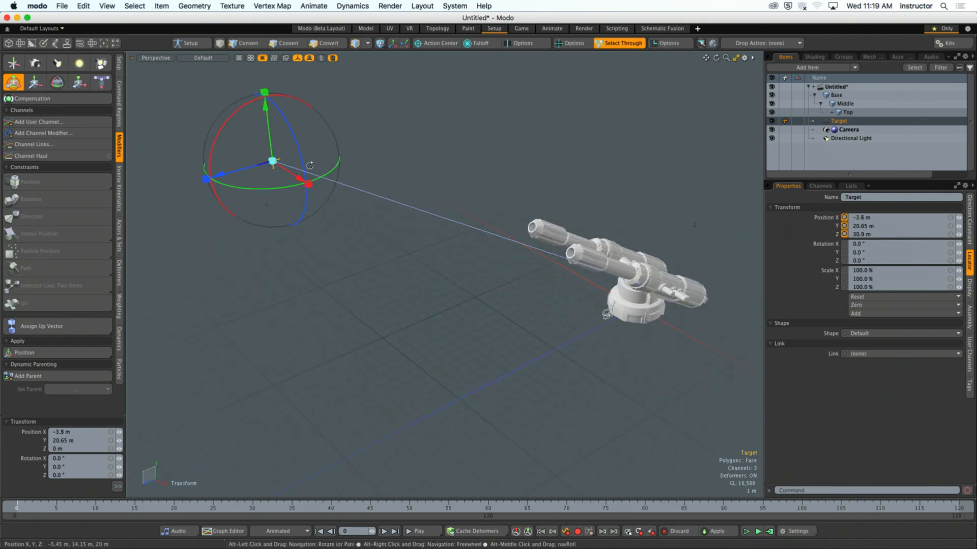
pyautogui.moveTo(273, 140); pyautogui.dragTo(289, 306)
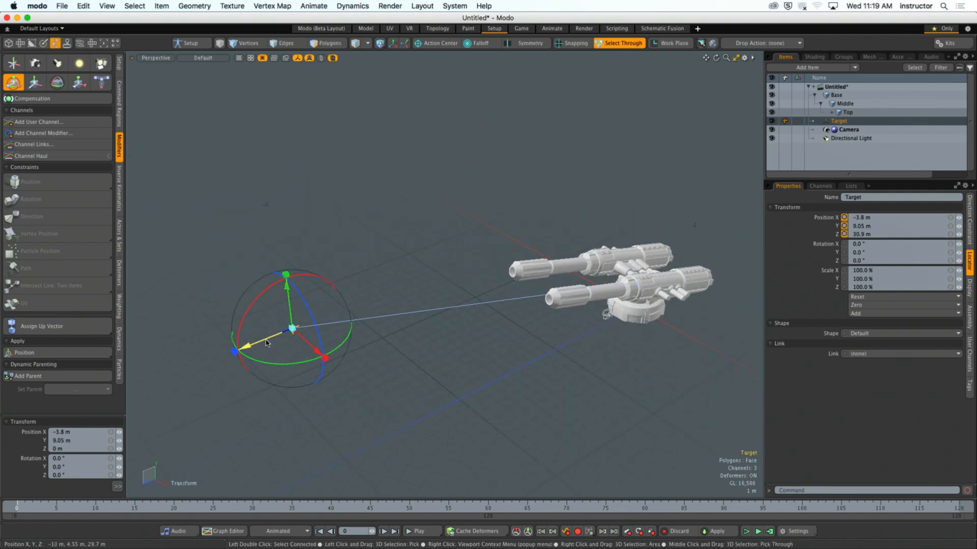
pyautogui.moveTo(268, 341); pyautogui.dragTo(527, 276)
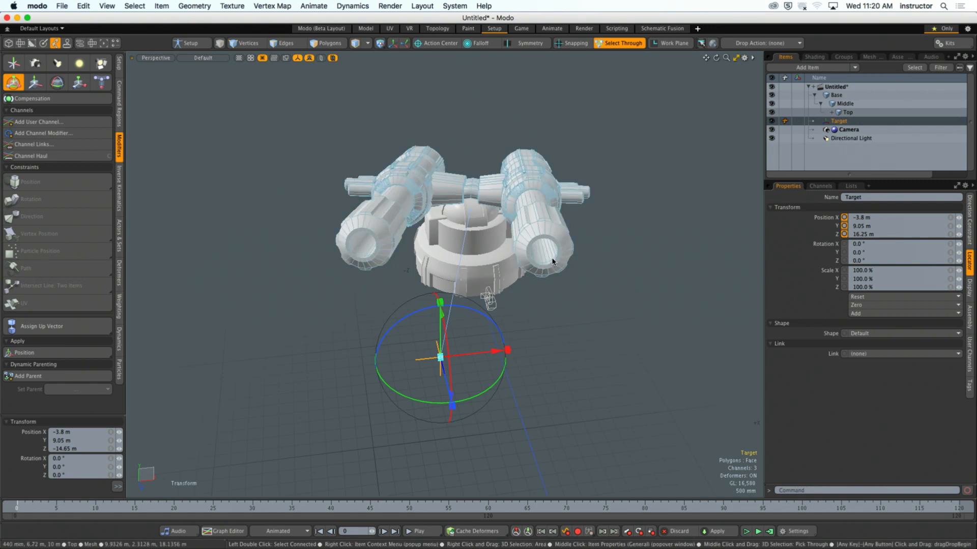
# Step: Reposition the Target locator to about X -920 mm and Y 5.57 m, and leave the Transform tool
pyautogui.keyDown('alt'); pyautogui.moveTo(529, 277); pyautogui.dragTo(489, 342); pyautogui.keyUp('alt')
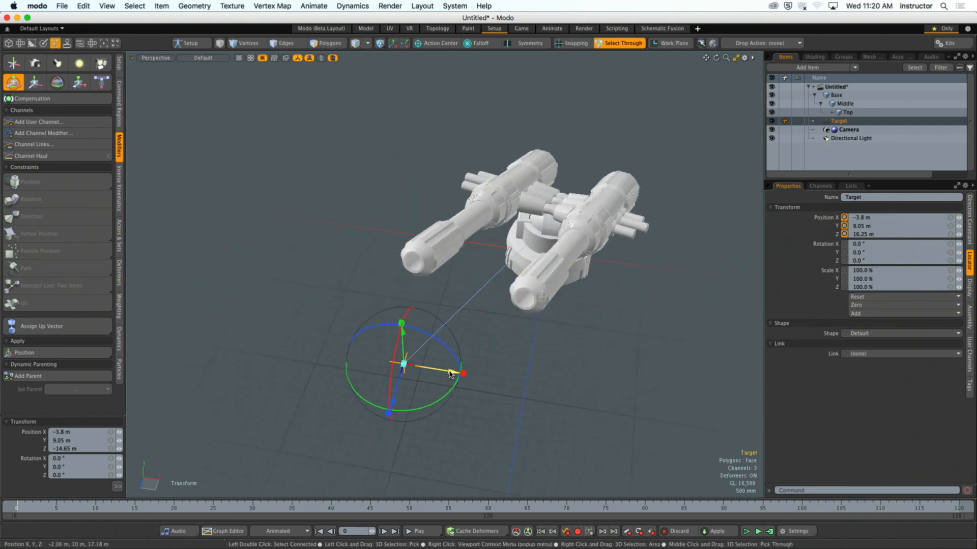
pyautogui.moveTo(447, 371); pyautogui.dragTo(363, 240)
pyautogui.moveTo(364, 283); pyautogui.dragTo(367, 348)
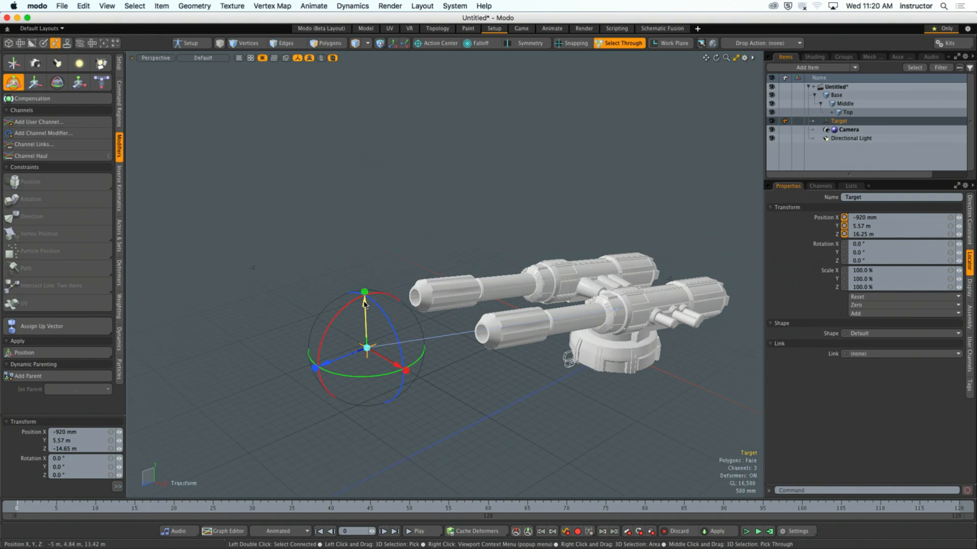
pyautogui.press('space')
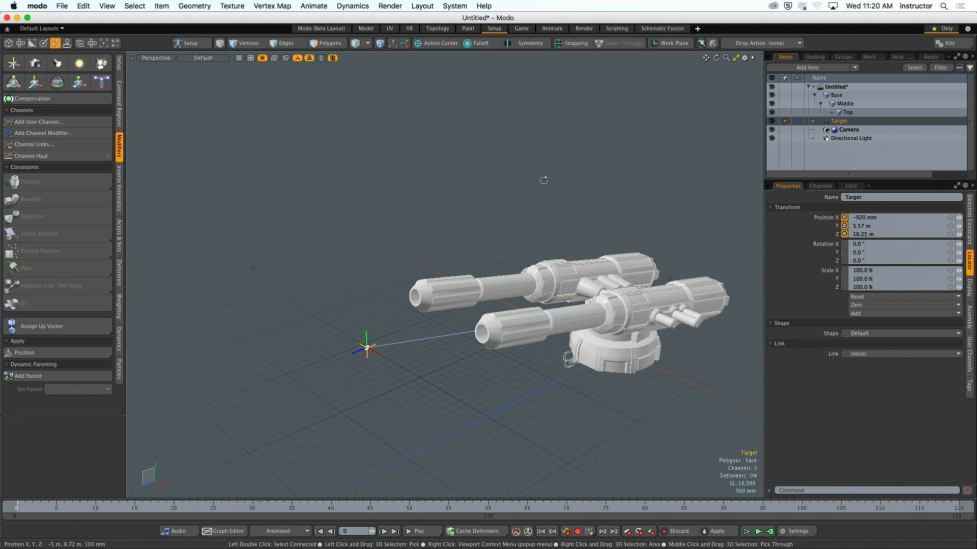
# Step: Select the Direction Constraint under the Top item and add output options to it
pyautogui.keyDown('alt'); pyautogui.moveTo(544, 181); pyautogui.dragTo(510, 225); pyautogui.keyUp('alt')
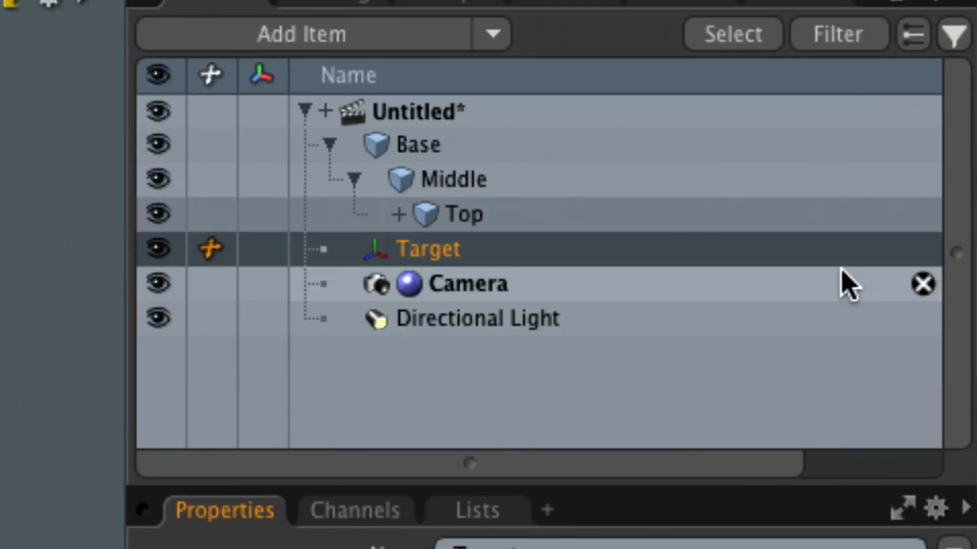
pyautogui.click(398, 214)
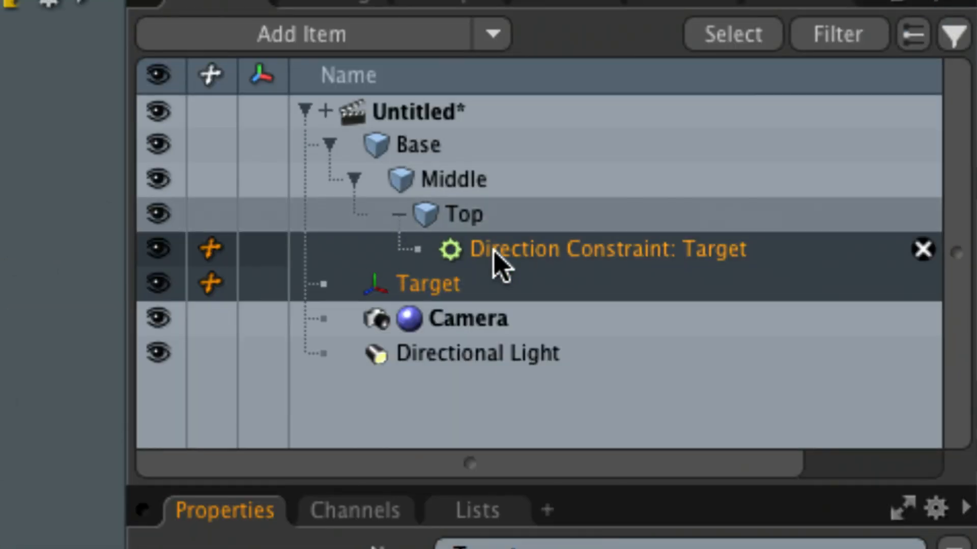
pyautogui.click(496, 260)
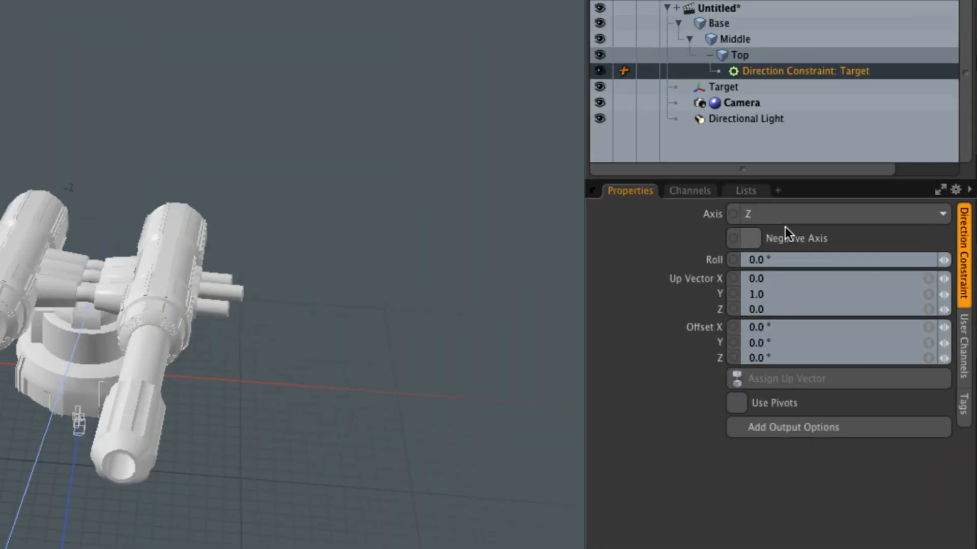
pyautogui.keyDown('alt'); pyautogui.moveTo(636, 309); pyautogui.dragTo(608, 288); pyautogui.keyUp('alt')
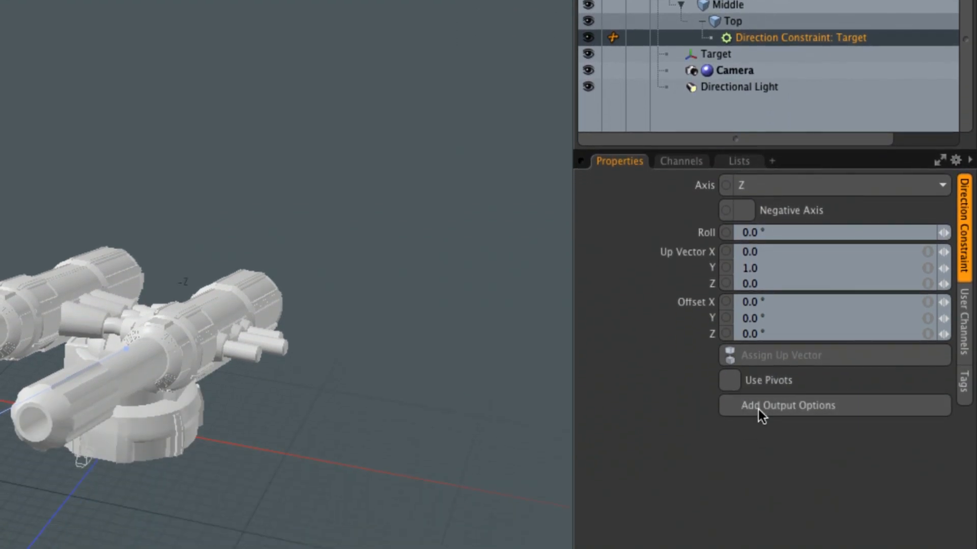
pyautogui.click(822, 405)
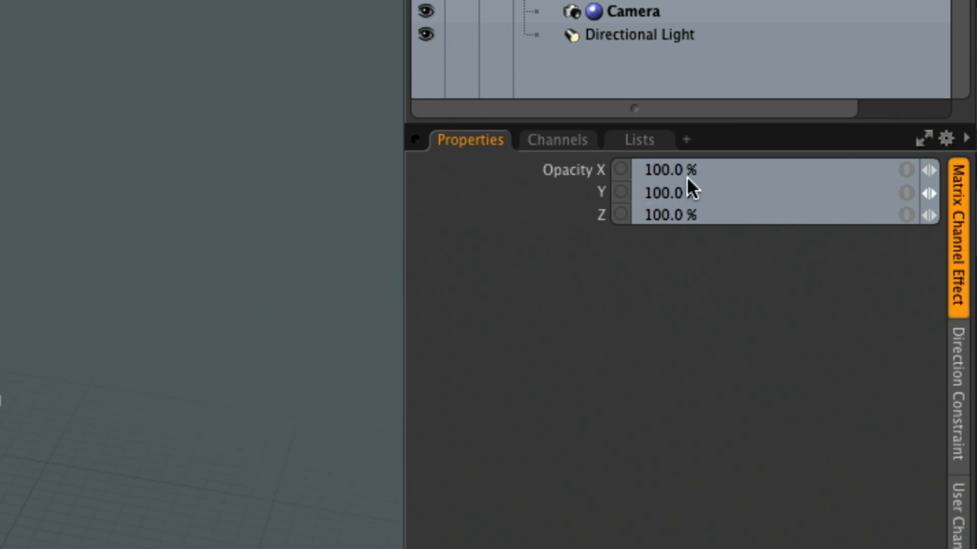
# Step: Set the Matrix Channel Effect's X and Z opacity to 0 %, keeping only the Y axis active
pyautogui.moveTo(709, 168); pyautogui.dragTo(607, 173)
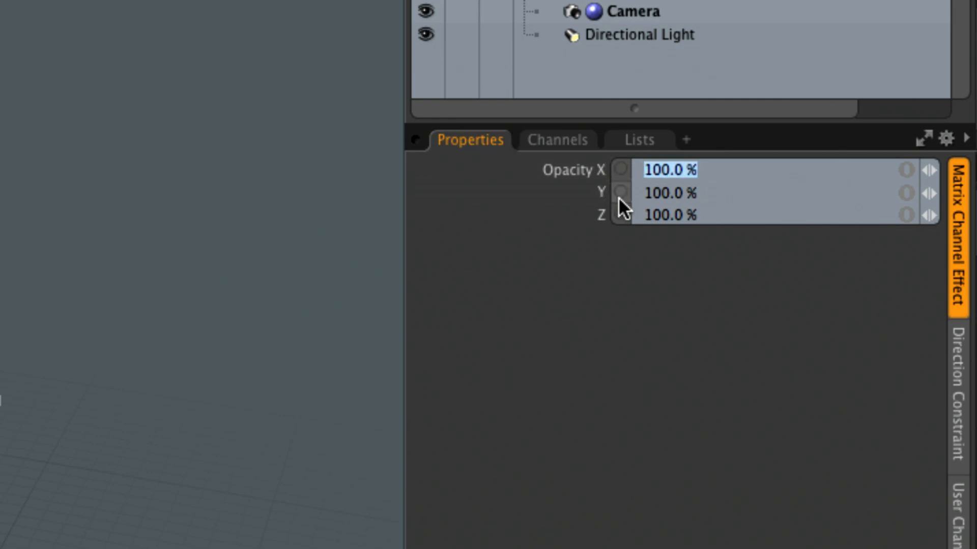
pyautogui.write('0')
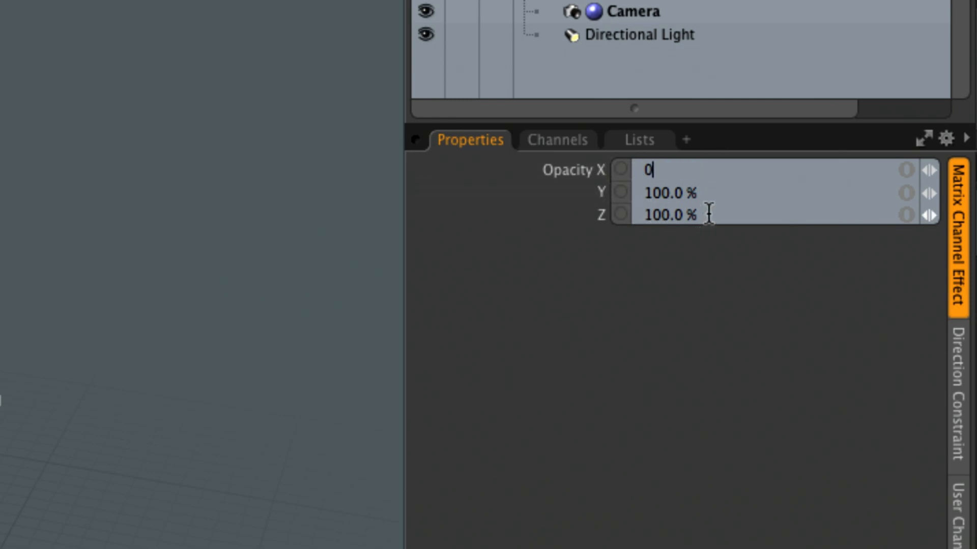
pyautogui.moveTo(709, 214); pyautogui.dragTo(622, 216)
pyautogui.write('0')
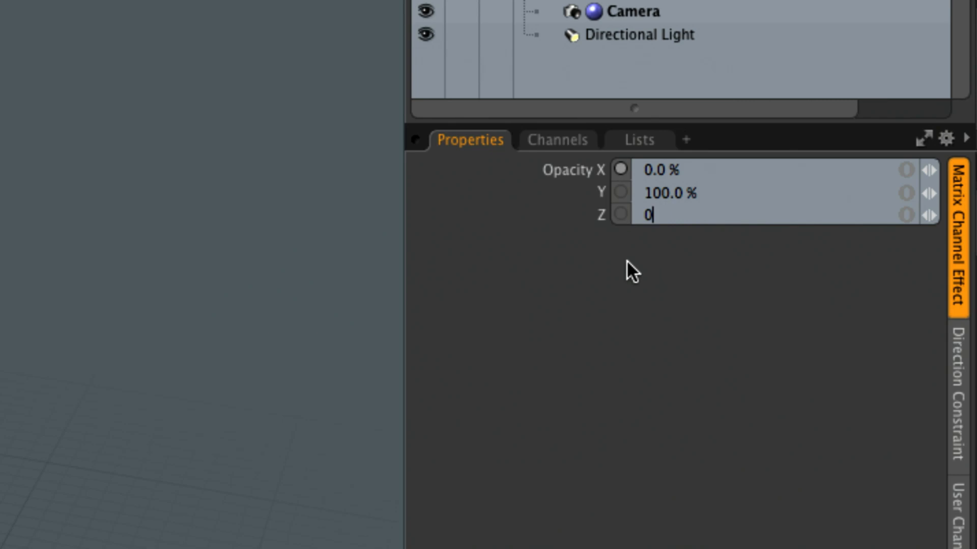
pyautogui.press('Return')
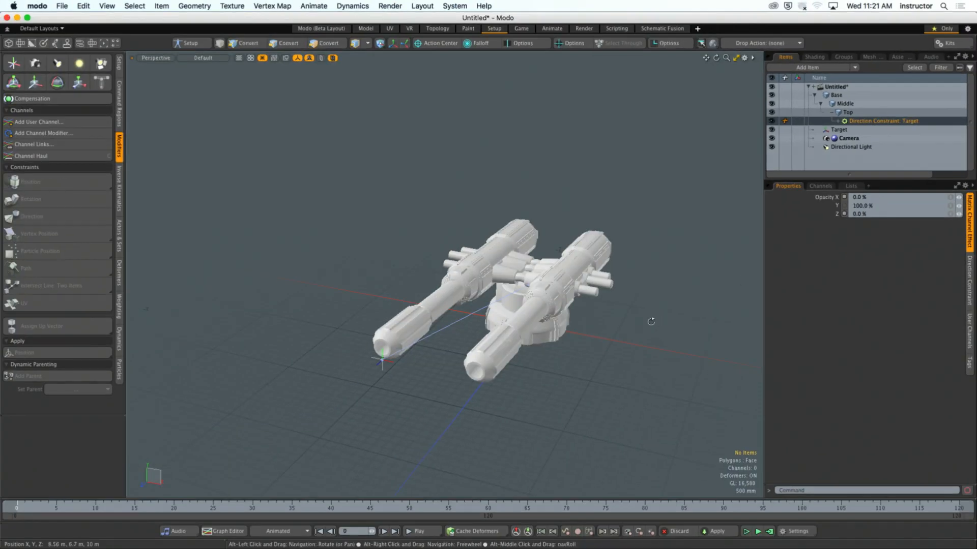
# Step: Raise the Target locator to about 6.17 m on Y, test moving it along the X axis, and undo the X move
pyautogui.keyDown('alt'); pyautogui.moveTo(651, 322); pyautogui.dragTo(590, 324); pyautogui.keyUp('alt')
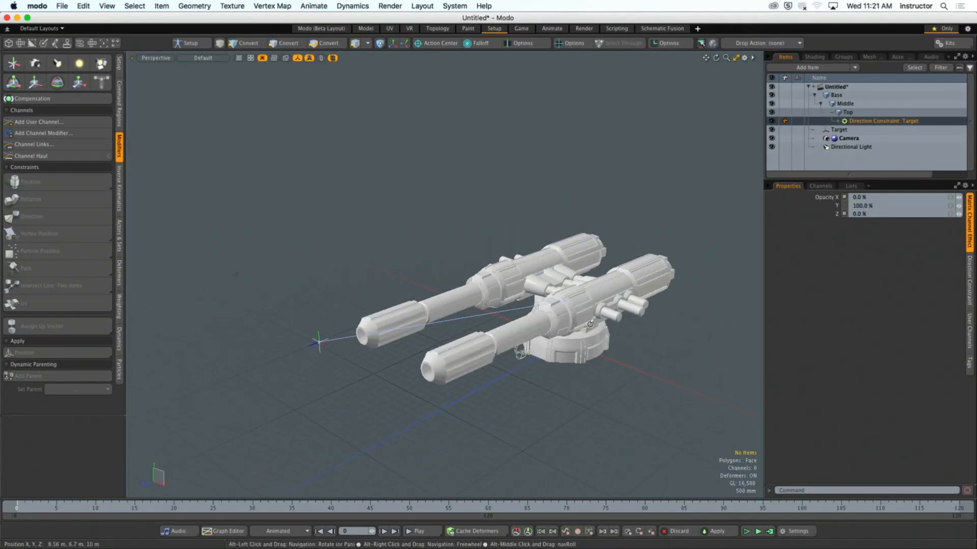
pyautogui.click(319, 342)
pyautogui.press('y')
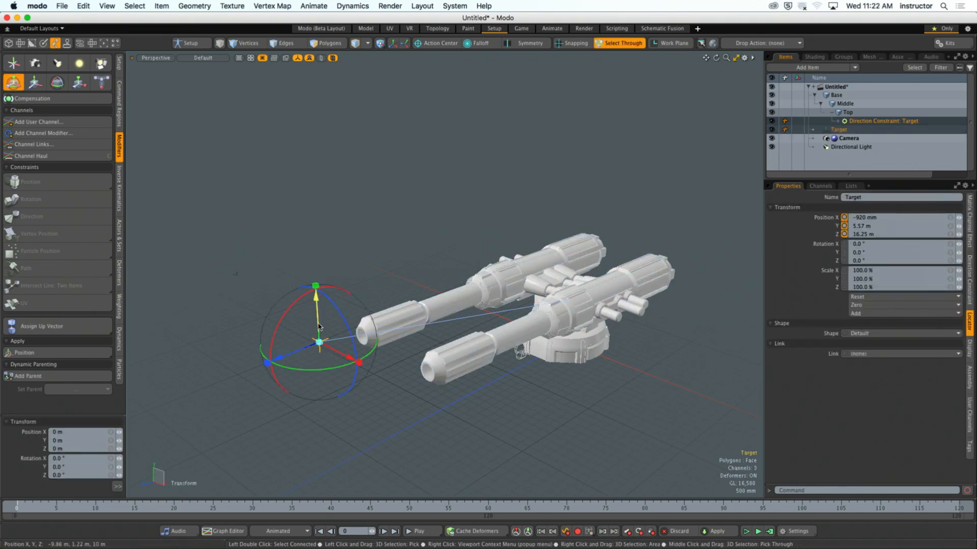
pyautogui.moveTo(319, 312)
pyautogui.mouseDown()
pyautogui.moveTo(310, 171)
pyautogui.moveTo(318, 298)
pyautogui.mouseUp()
pyautogui.keyDown('alt'); pyautogui.moveTo(318, 315); pyautogui.dragTo(358, 327); pyautogui.keyUp('alt')
pyautogui.moveTo(436, 328); pyautogui.dragTo(477, 332)
pyautogui.press('super+z')
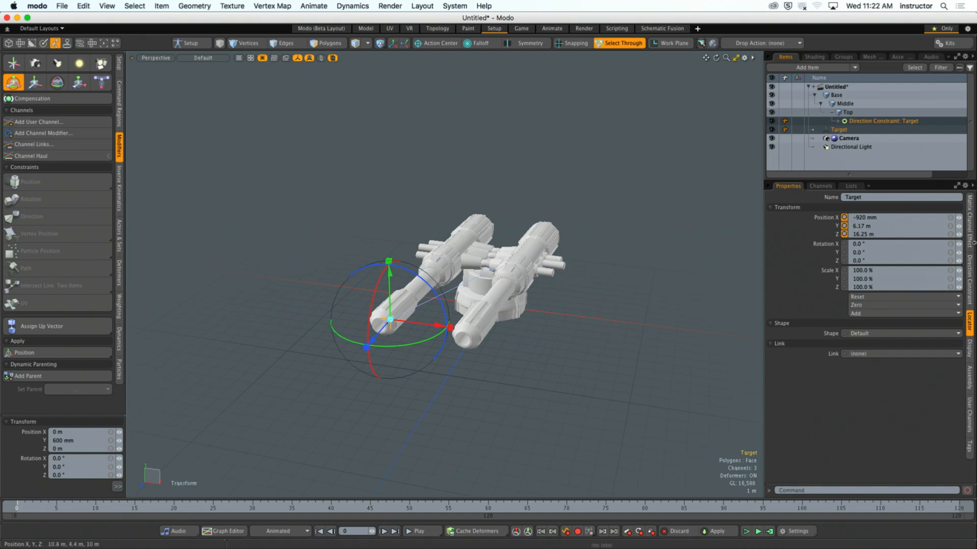
# Step: Set the opacity of the Matrix Channel Effect under Top's Direction Constraint to 0 % on Y and 100 % on X
pyautogui.click(866, 113)
pyautogui.click(868, 121)
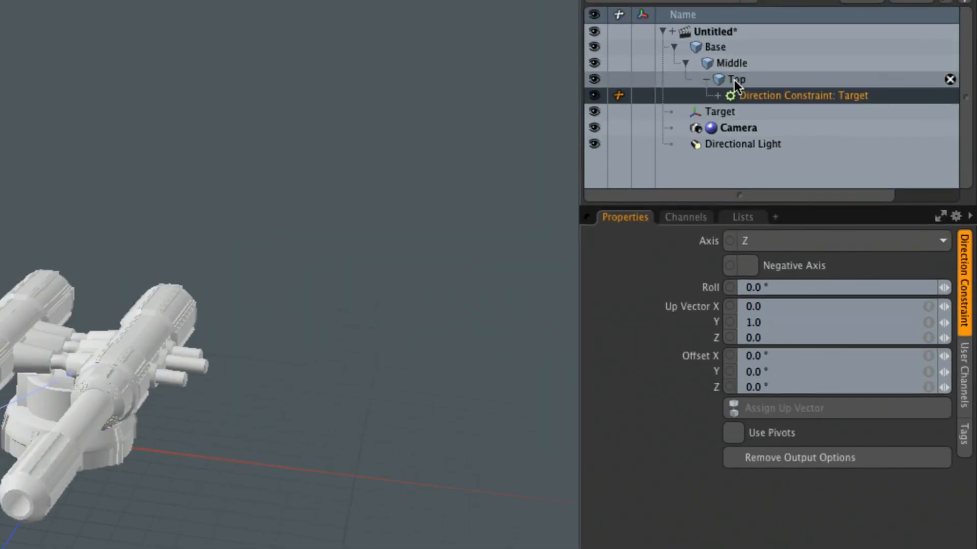
pyautogui.click(717, 96)
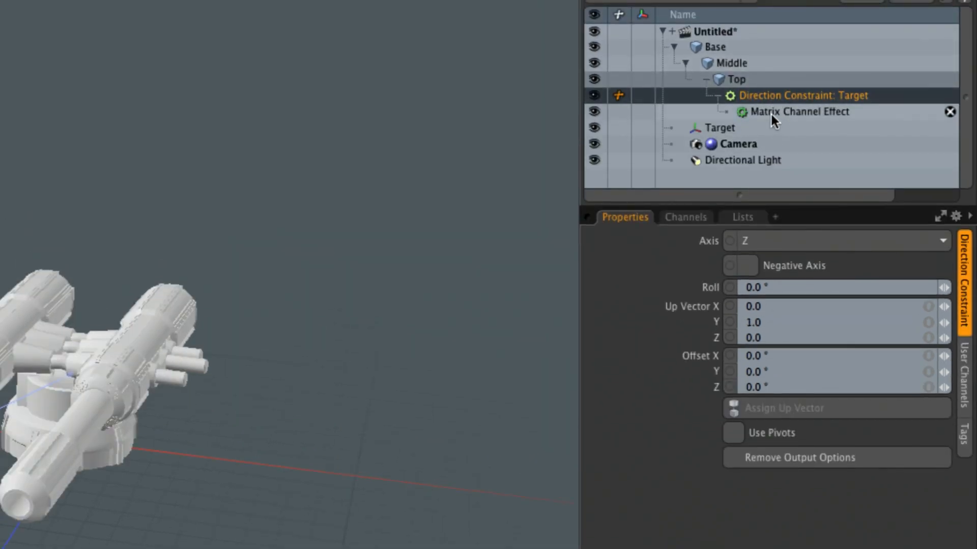
pyautogui.click(789, 111)
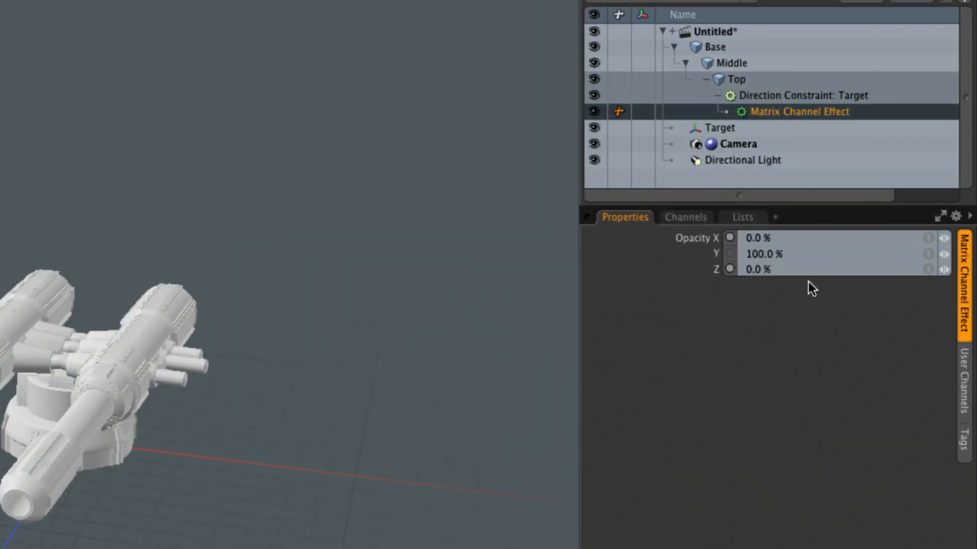
pyautogui.moveTo(792, 253); pyautogui.dragTo(723, 253)
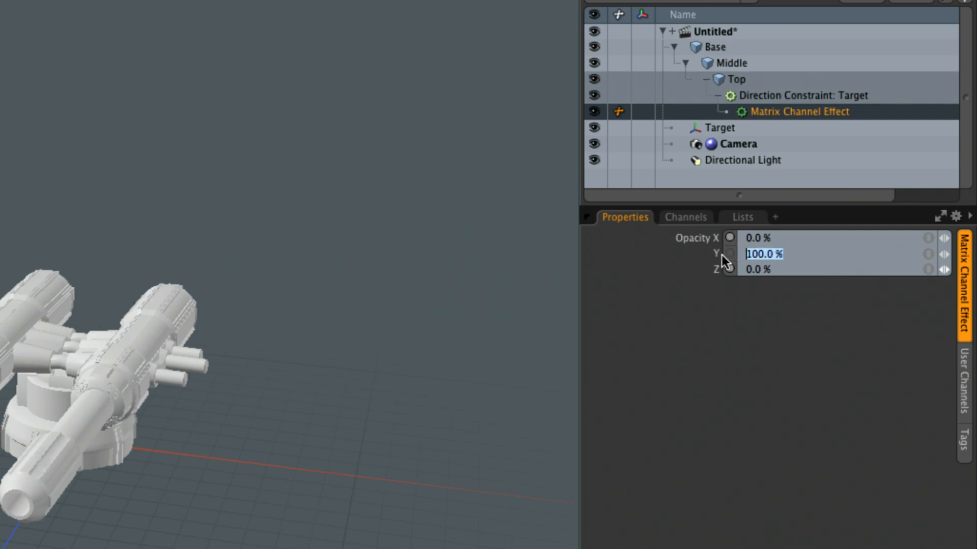
pyautogui.write('0')
pyautogui.press('Return')
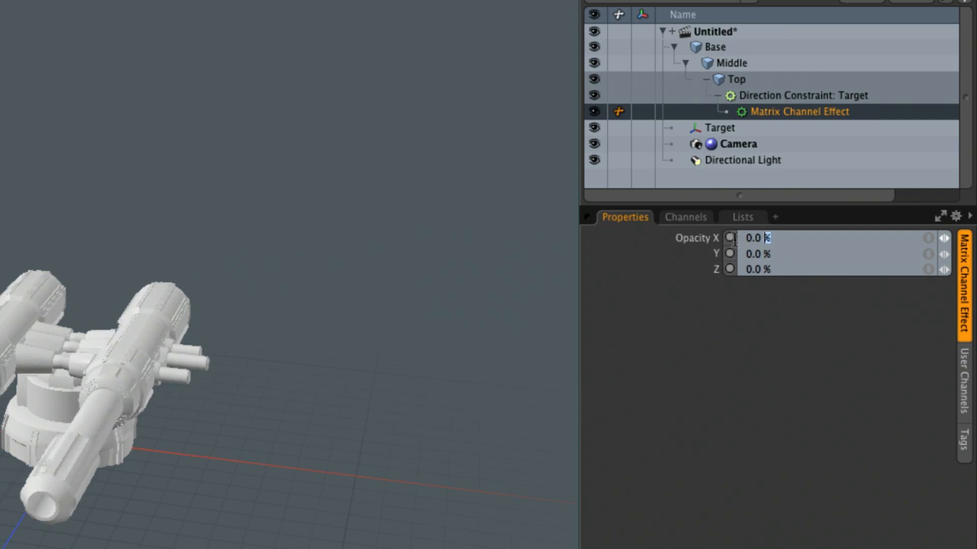
pyautogui.moveTo(766, 237); pyautogui.dragTo(726, 246)
pyautogui.write('100')
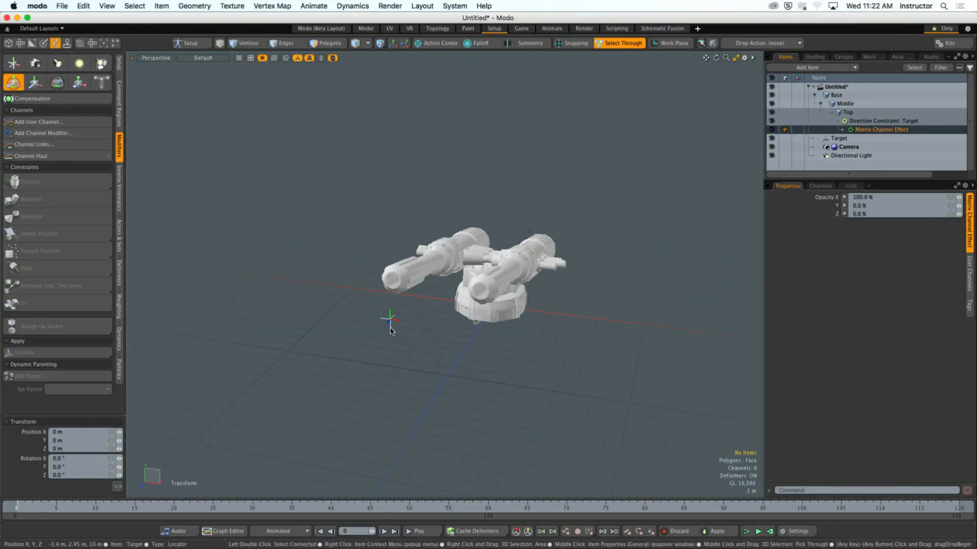
# Step: Move the Target locator to about X 930 mm and Y 7.42 m to test the pitch-only aiming, and deselect it
pyautogui.click(388, 320)
pyautogui.moveTo(437, 323); pyautogui.dragTo(481, 332)
pyautogui.moveTo(428, 282); pyautogui.dragTo(429, 386)
pyautogui.moveTo(429, 427); pyautogui.dragTo(427, 279)
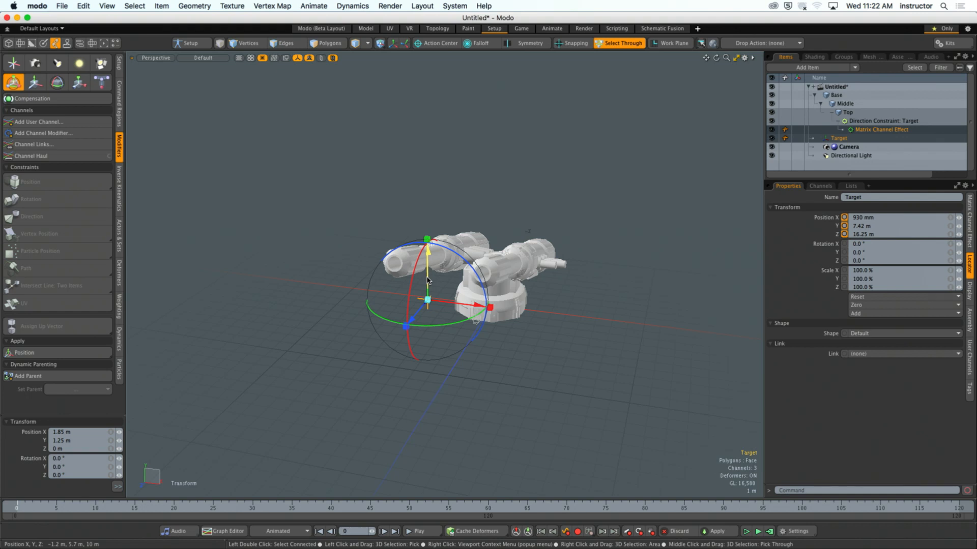
pyautogui.press('q')
pyautogui.click(473, 211)
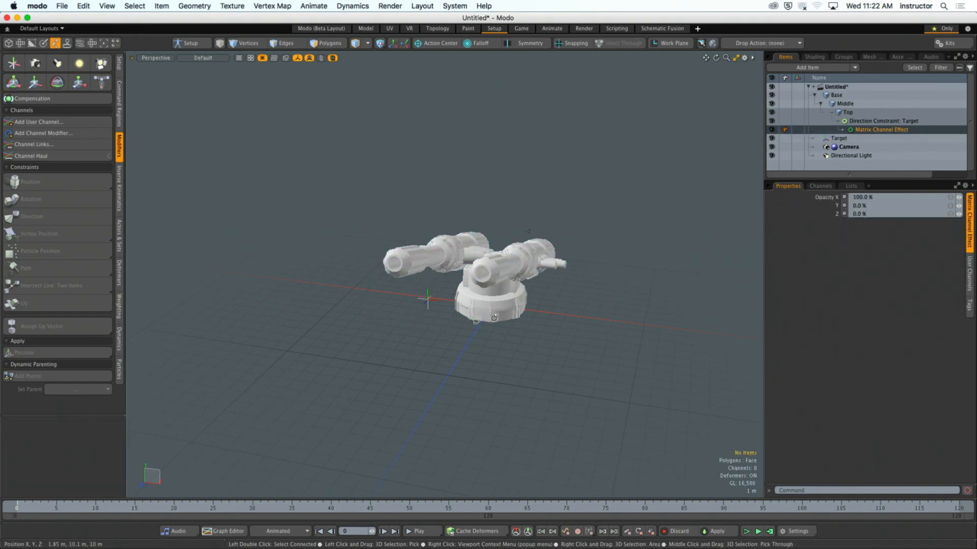
# Step: Add a Direction constraint to Middle that aims it at the Target locator, and inspect where Middle meets the Base
pyautogui.moveTo(491, 311)
pyautogui.keyDown('alt'); pyautogui.mouseDown()
pyautogui.moveTo(447, 305)
pyautogui.moveTo(487, 297)
pyautogui.mouseUp(); pyautogui.keyUp('alt')
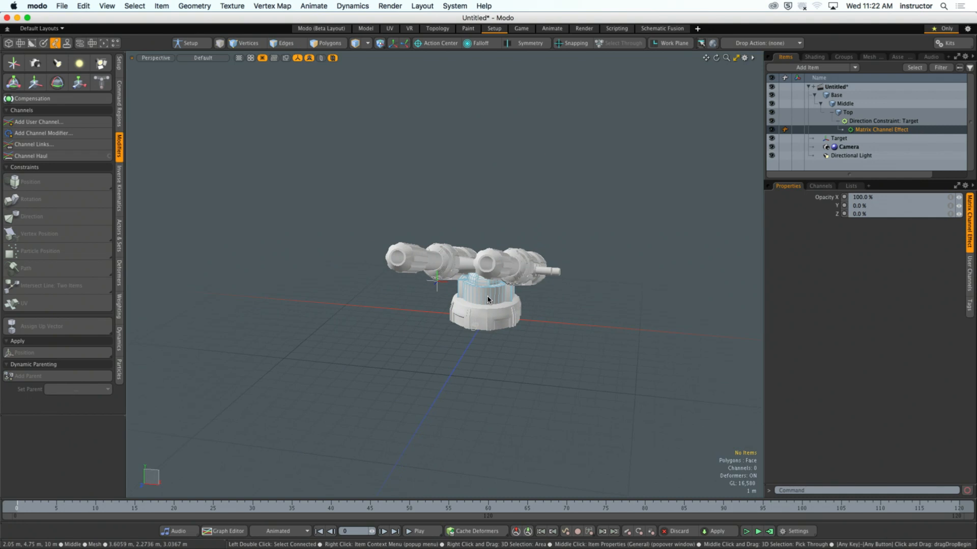
pyautogui.keyDown('shift'); pyautogui.click(487, 299); pyautogui.keyUp('shift')
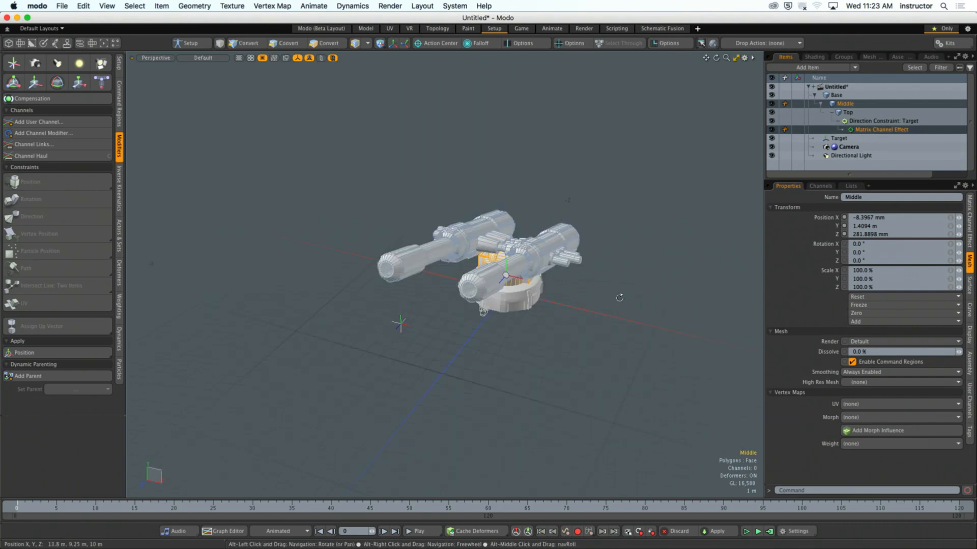
pyautogui.keyDown('ctrl'); pyautogui.click(400, 328); pyautogui.keyUp('ctrl')
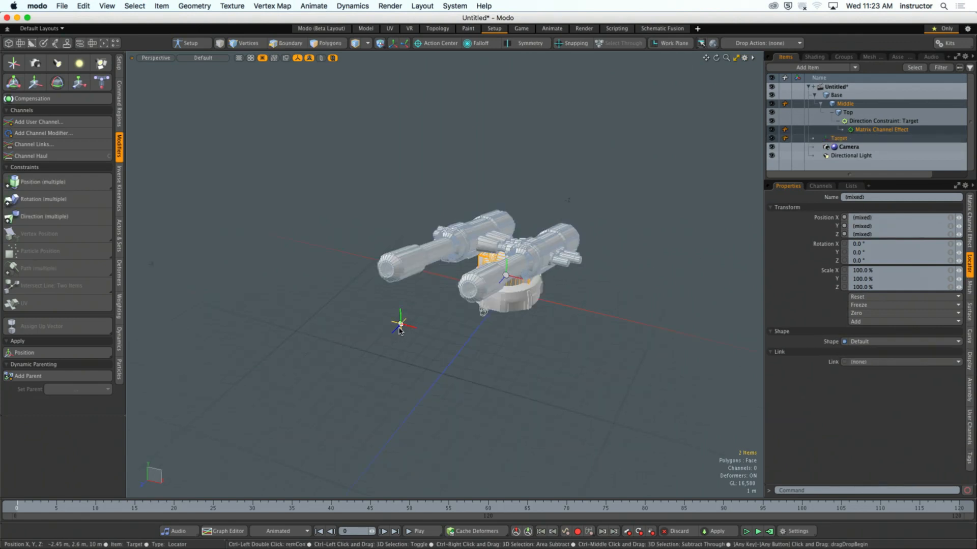
pyautogui.click(26, 222)
pyautogui.keyDown('alt'); pyautogui.moveTo(471, 356); pyautogui.dragTo(375, 289); pyautogui.keyUp('alt')
pyautogui.keyDown('ctrl'); pyautogui.keyDown('alt'); pyautogui.moveTo(375, 290); pyautogui.dragTo(458, 333); pyautogui.keyUp('alt'); pyautogui.keyUp('ctrl')
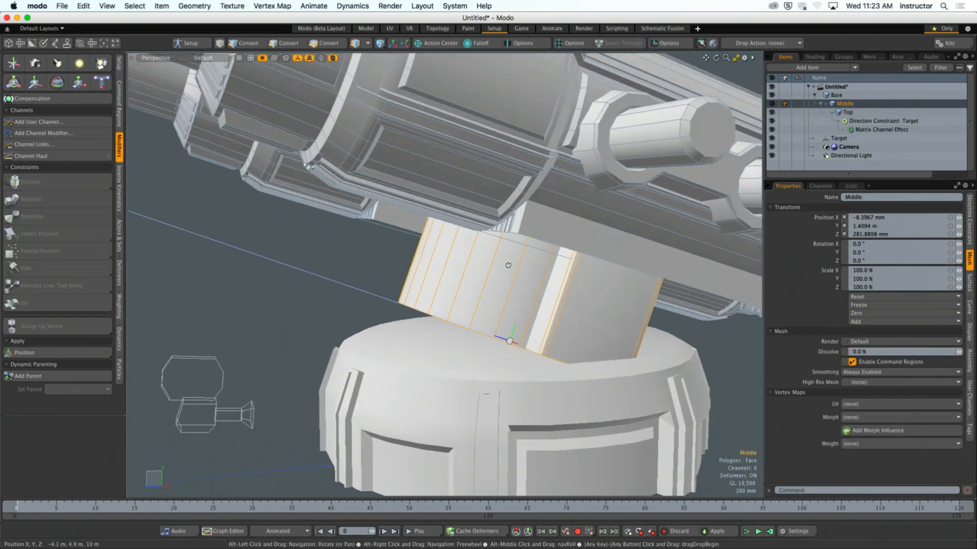
pyautogui.keyDown('alt'); pyautogui.moveTo(509, 272); pyautogui.dragTo(421, 286); pyautogui.keyUp('alt')
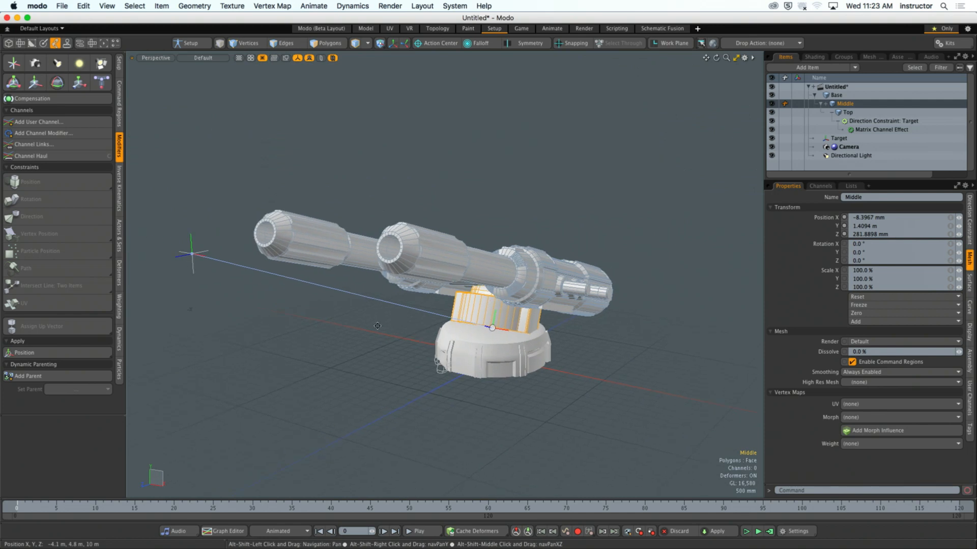
# Step: Move the Target locator sideways along the X axis to test how Middle turns and tilts on the Base
pyautogui.click(193, 255)
pyautogui.press('y')
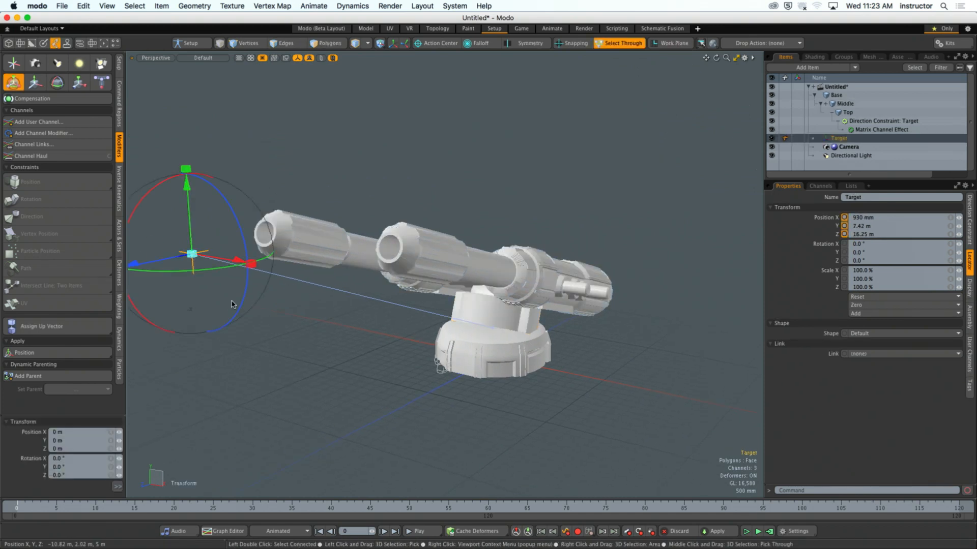
pyautogui.moveTo(225, 265); pyautogui.dragTo(178, 270)
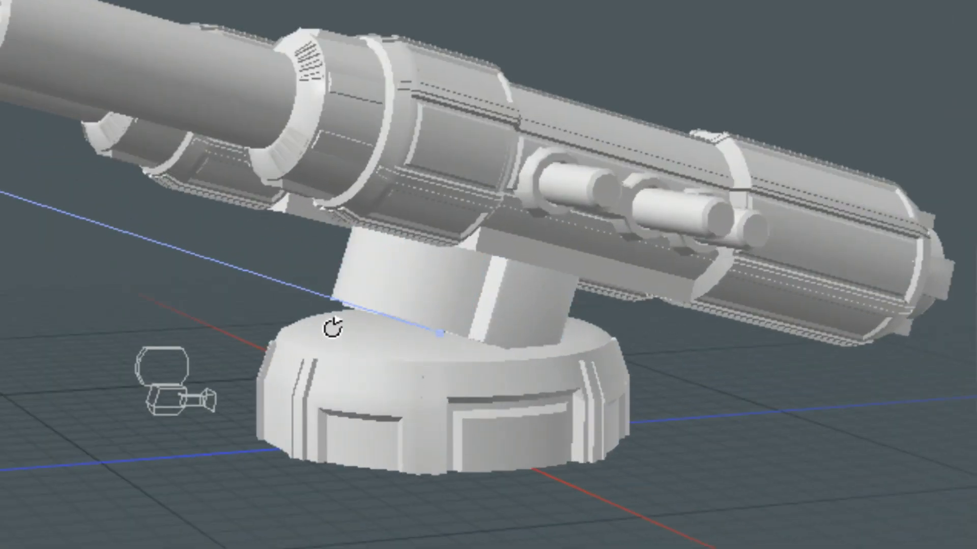
pyautogui.keyDown('alt'); pyautogui.moveTo(436, 335); pyautogui.dragTo(601, 308); pyautogui.keyUp('alt')
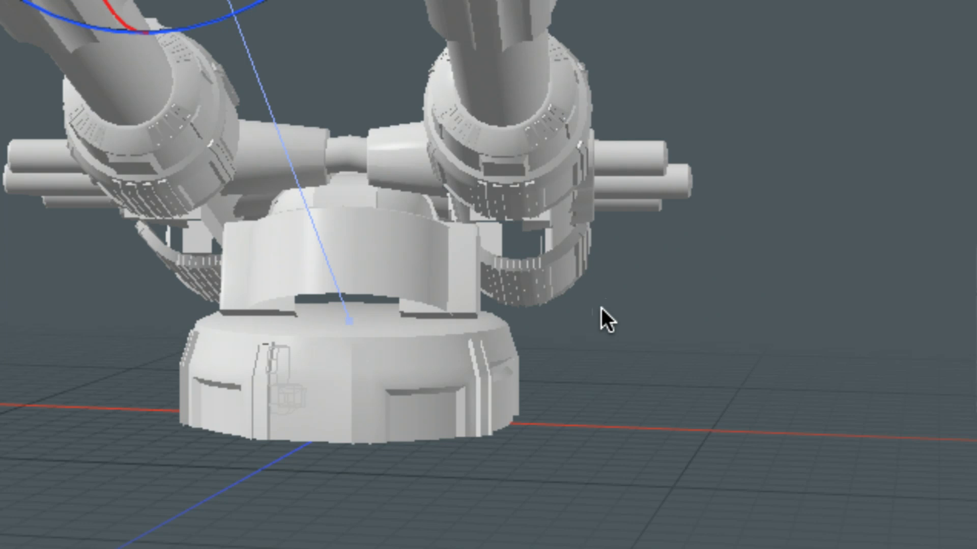
# Step: Collapse Top's modifiers in the item hierarchy and add output options to Middle's Direction Constraint
pyautogui.click(418, 285)
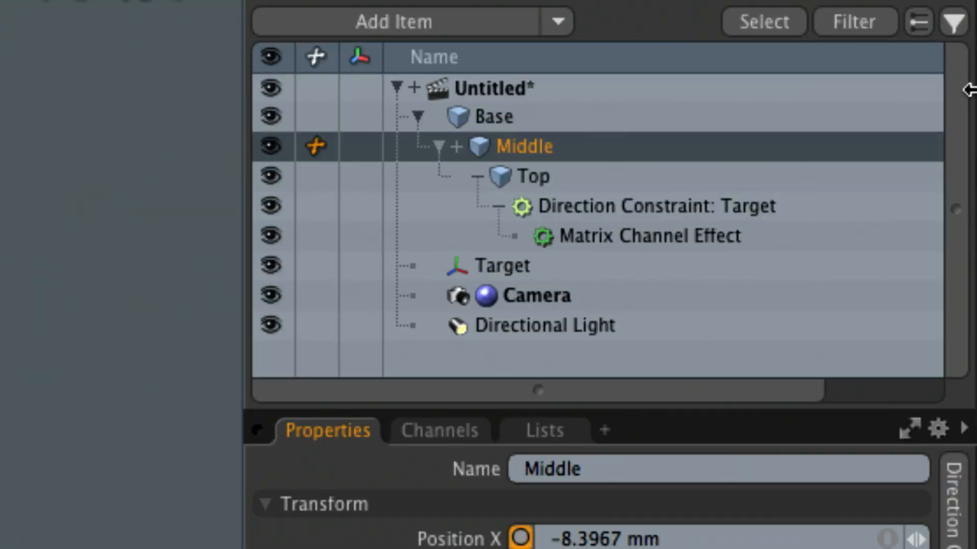
pyautogui.click(502, 205)
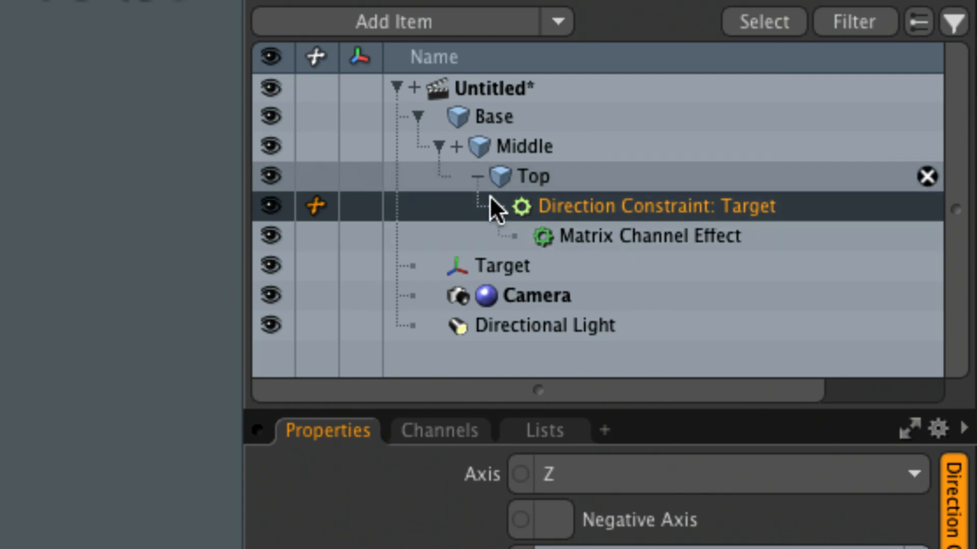
pyautogui.click(499, 206)
pyautogui.click(477, 176)
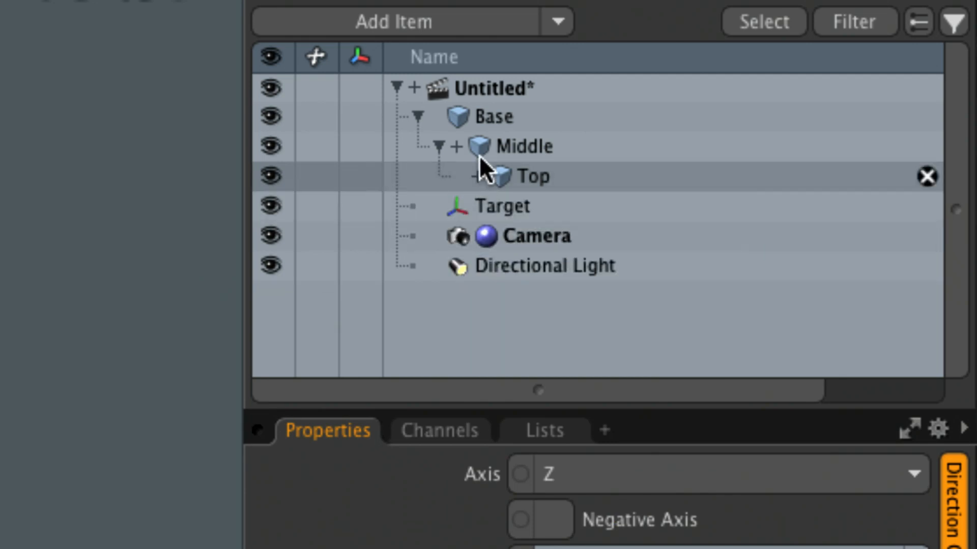
pyautogui.click(512, 145)
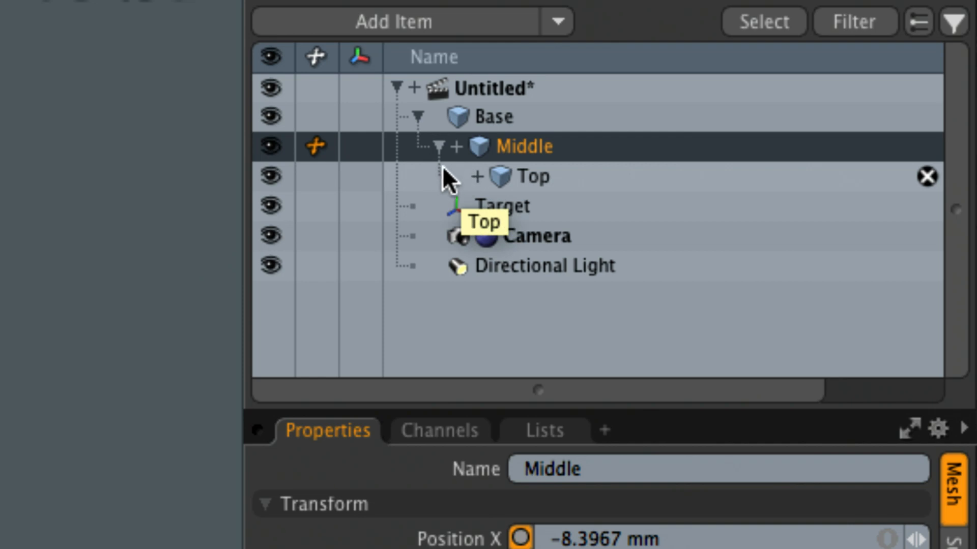
pyautogui.click(456, 146)
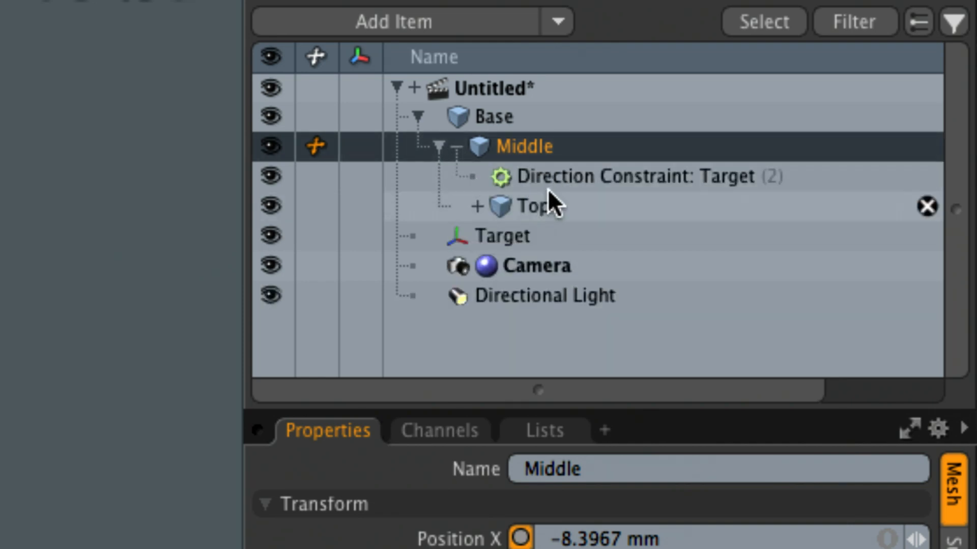
pyautogui.click(585, 174)
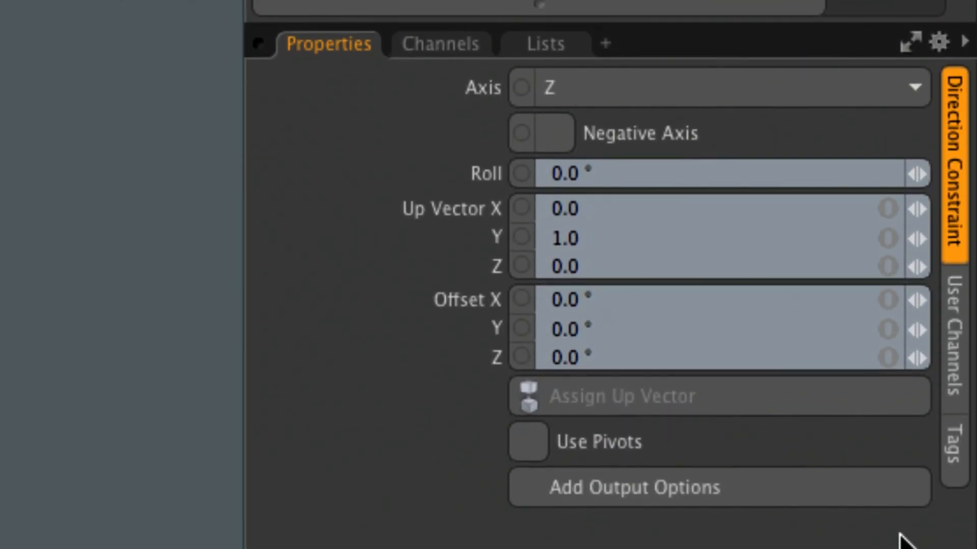
pyautogui.click(669, 489)
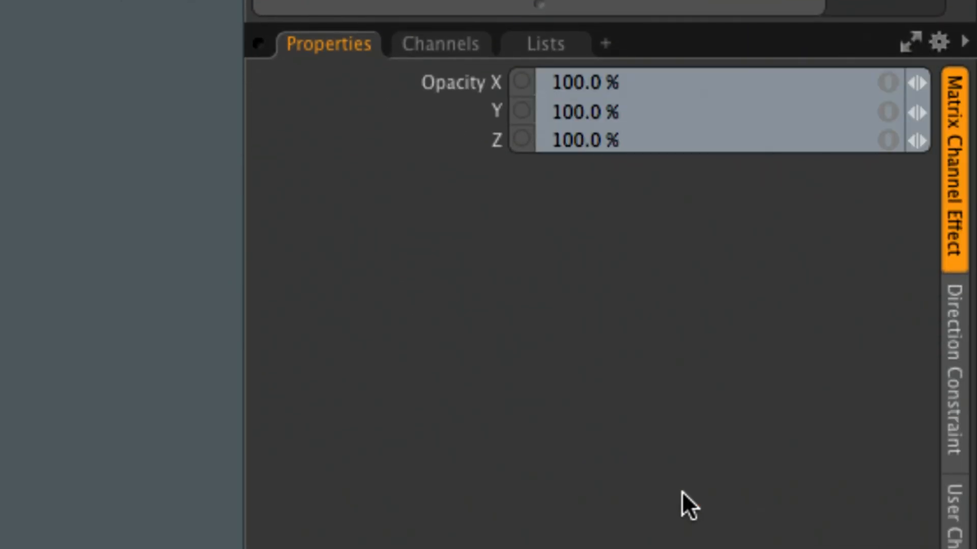
# Step: Set the X and Z opacity of the Matrix Channel Effect under Middle's Direction Constraint to 0 %
pyautogui.click(554, 82)
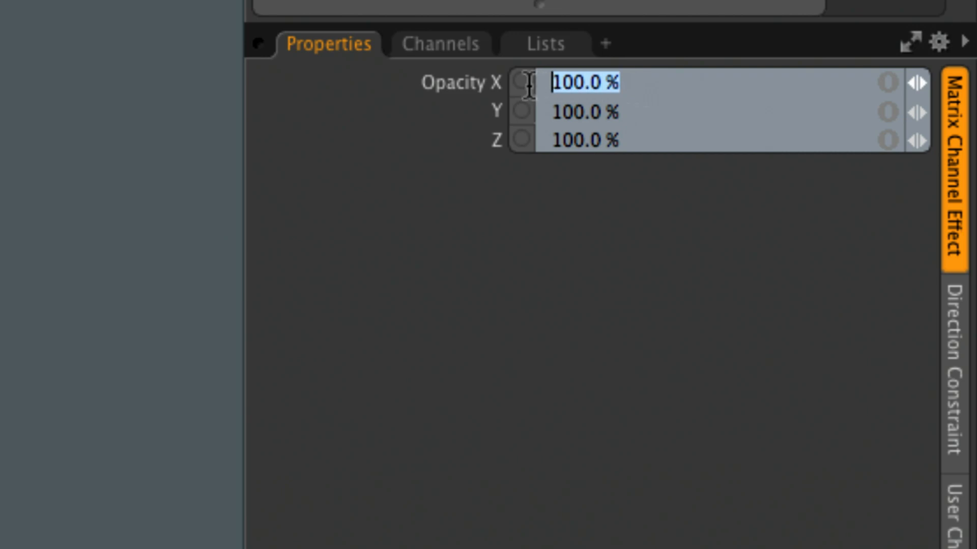
pyautogui.write('0')
pyautogui.click(647, 138)
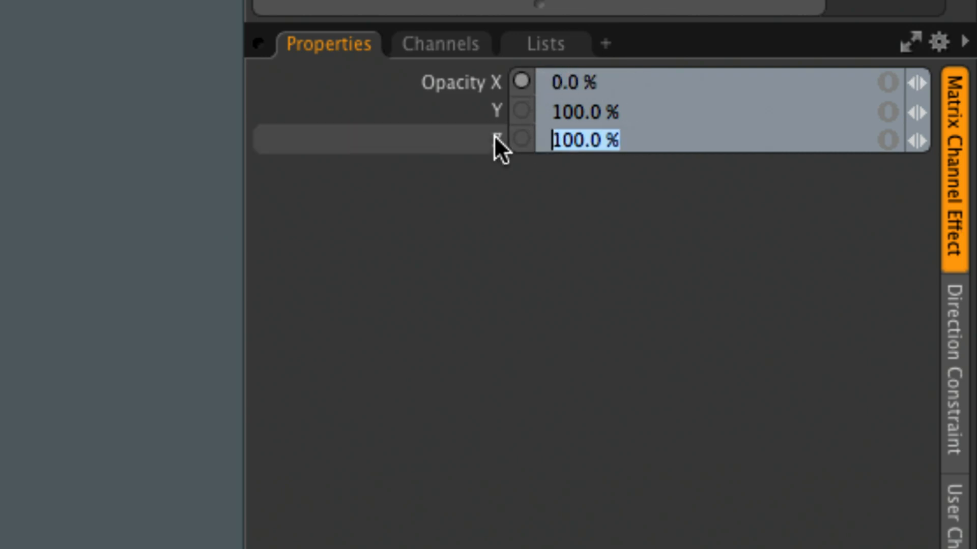
pyautogui.write('0')
pyautogui.press('Return')
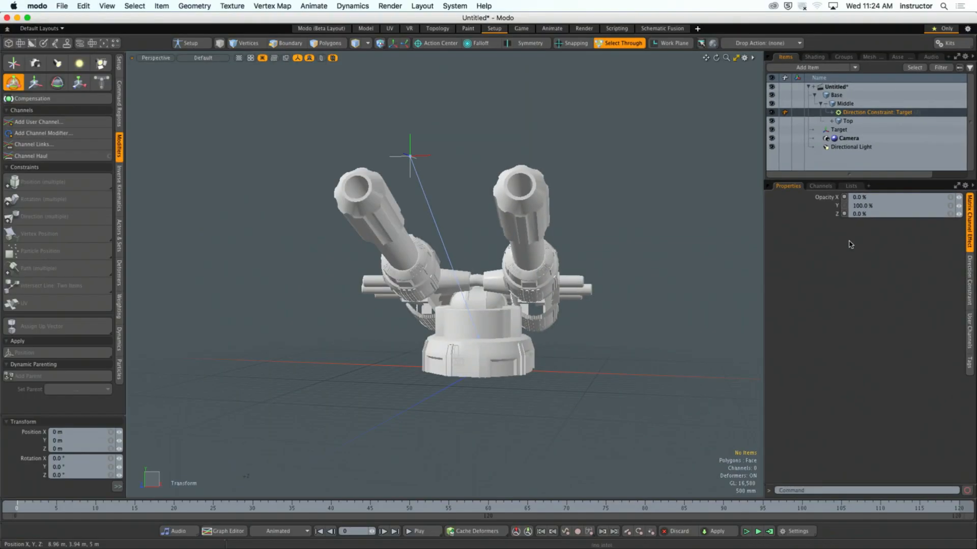
# Step: Move the Target locator to about X 1.54 m, Y 5.47 m, Z 7.75 m to test the combined rotation and pitch
pyautogui.keyDown('alt'); pyautogui.moveTo(641, 305); pyautogui.dragTo(558, 331); pyautogui.keyUp('alt')
pyautogui.scroll(-3, 570, 345)
pyautogui.click(342, 305)
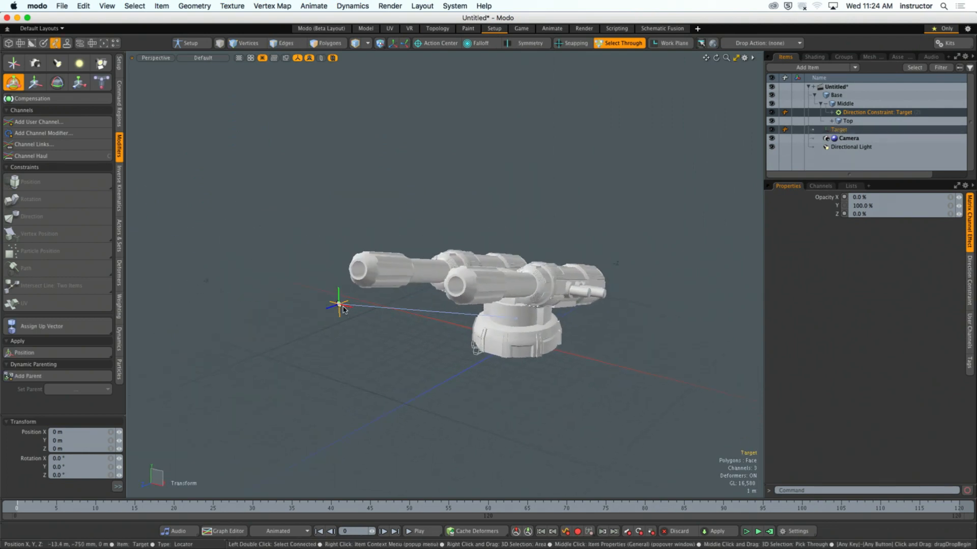
pyautogui.moveTo(379, 316)
pyautogui.mouseDown()
pyautogui.moveTo(473, 351)
pyautogui.moveTo(460, 338)
pyautogui.moveTo(229, 285)
pyautogui.moveTo(476, 348)
pyautogui.moveTo(747, 443)
pyautogui.moveTo(327, 295)
pyautogui.moveTo(200, 266)
pyautogui.moveTo(663, 389)
pyautogui.moveTo(640, 382)
pyautogui.moveTo(148, 246)
pyautogui.moveTo(621, 379)
pyautogui.moveTo(328, 301)
pyautogui.moveTo(382, 315)
pyautogui.mouseUp()
pyautogui.moveTo(323, 244); pyautogui.dragTo(324, 277)
pyautogui.moveTo(289, 359); pyautogui.dragTo(370, 323)
pyautogui.keyDown('alt'); pyautogui.moveTo(432, 249); pyautogui.dragTo(469, 314); pyautogui.keyUp('alt')
pyautogui.moveTo(416, 391); pyautogui.dragTo(481, 296)
pyautogui.keyDown('alt'); pyautogui.moveTo(549, 336); pyautogui.dragTo(570, 299); pyautogui.keyUp('alt')
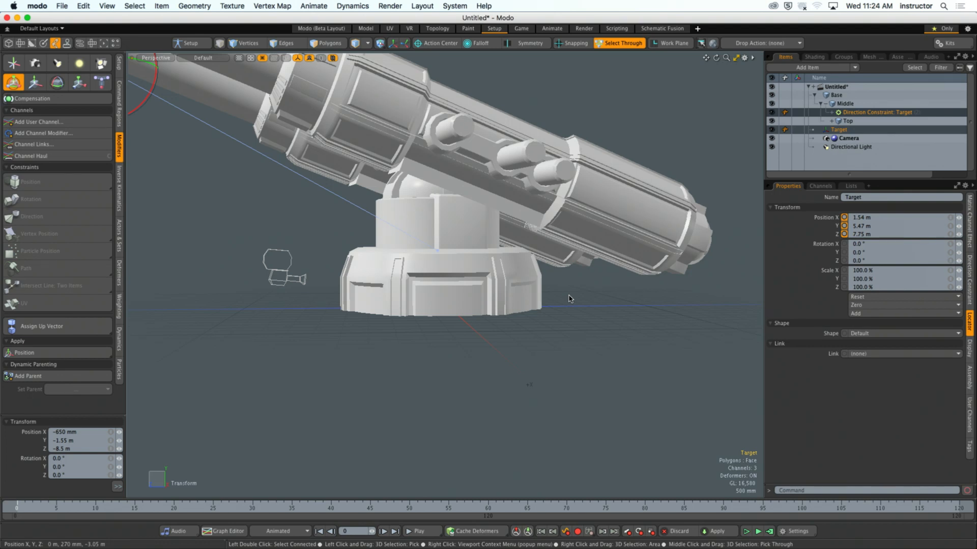
# Step: Set the X opacity of the Matrix Channel Effect under Top's Direction Constraint to 50 %
pyautogui.click(832, 114)
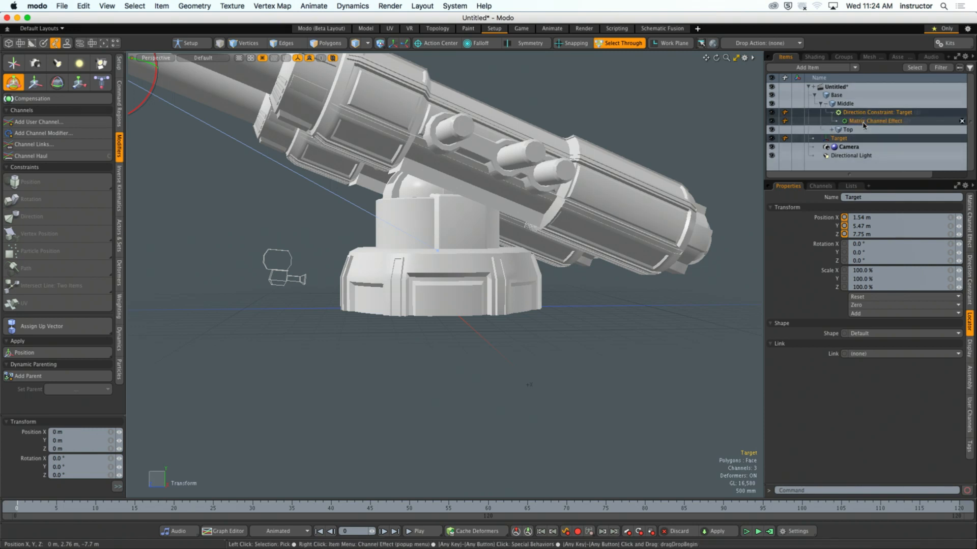
pyautogui.click(830, 112)
pyautogui.click(828, 110)
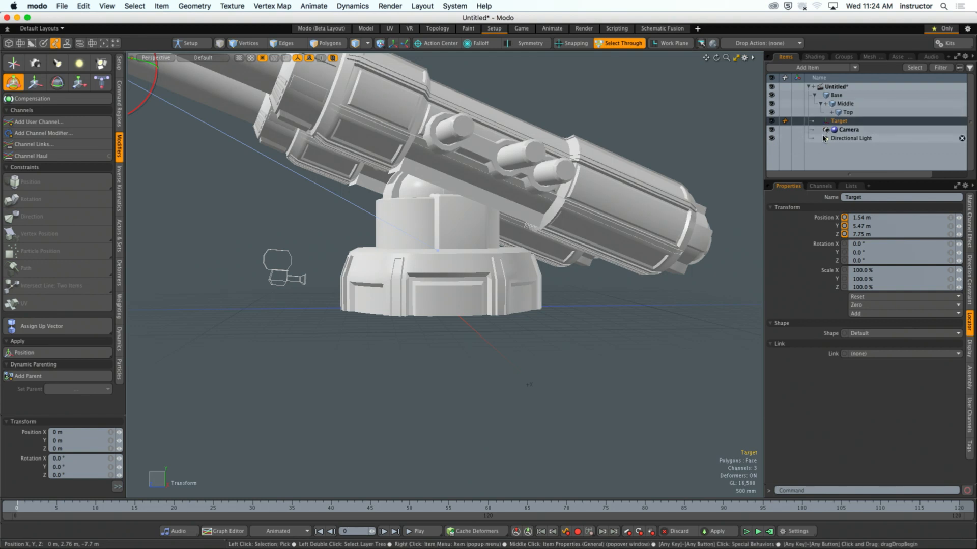
pyautogui.click(831, 113)
pyautogui.click(852, 122)
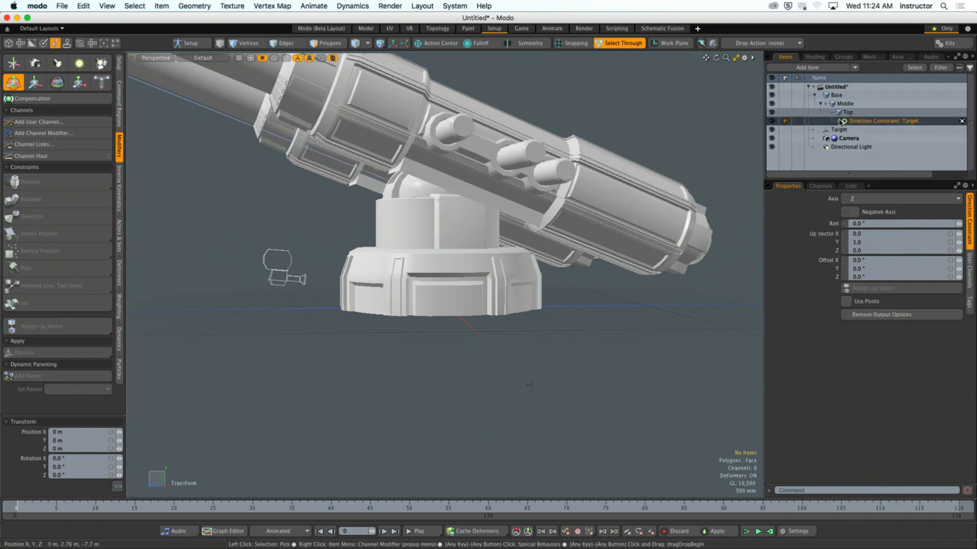
pyautogui.click(838, 122)
pyautogui.click(875, 130)
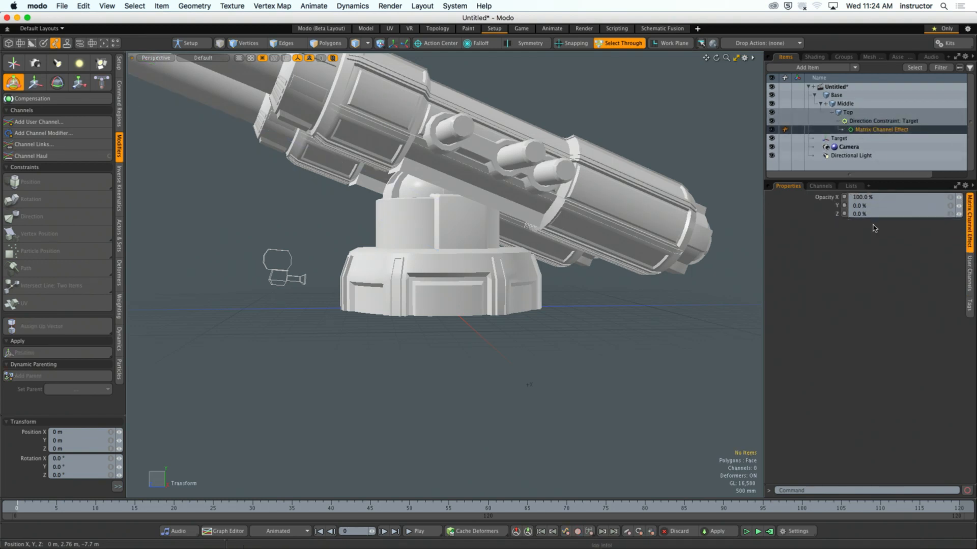
pyautogui.write('50')
pyautogui.press('Return')
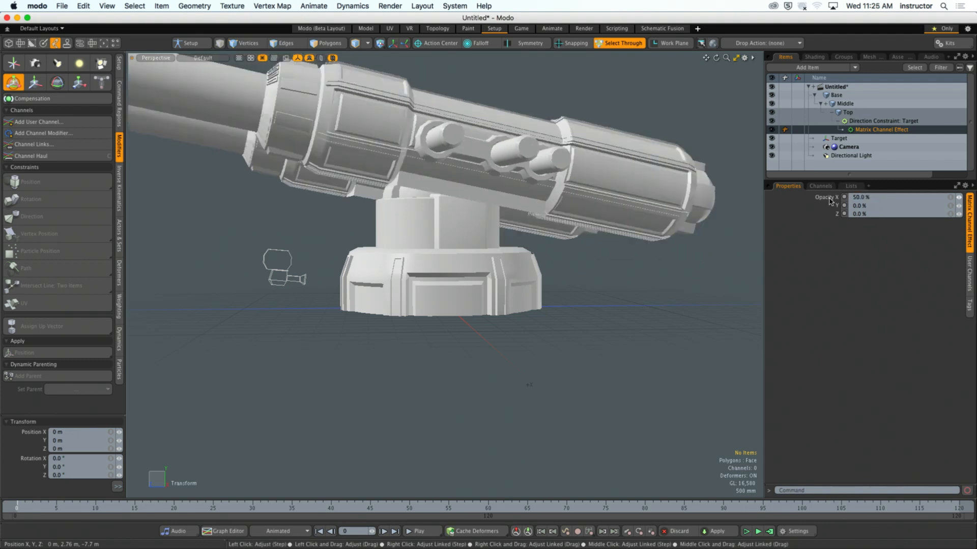
# Step: Move the Target locator to about Y 13.27 m and Z 19.5 m and check the half-strength pitch in the Right view
pyautogui.keyDown('alt'); pyautogui.moveTo(490, 198); pyautogui.dragTo(562, 218); pyautogui.keyUp('alt')
pyautogui.keyDown('ctrl'); pyautogui.keyDown('alt'); pyautogui.moveTo(562, 217); pyautogui.dragTo(242, 279); pyautogui.keyUp('alt'); pyautogui.keyUp('ctrl')
pyautogui.click(519, 219)
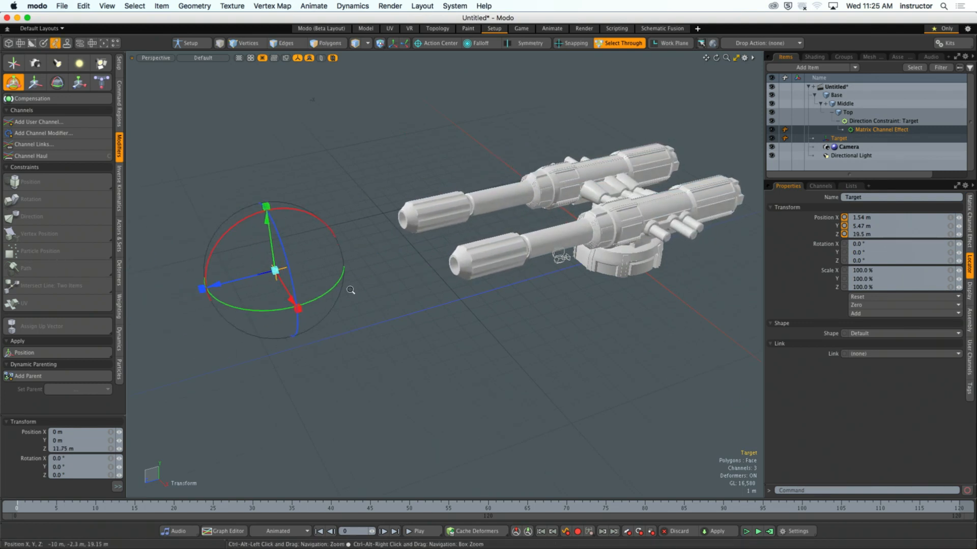
pyautogui.keyDown('alt'); pyautogui.moveTo(351, 290); pyautogui.dragTo(398, 267); pyautogui.keyUp('alt')
pyautogui.moveTo(348, 194); pyautogui.dragTo(348, 83)
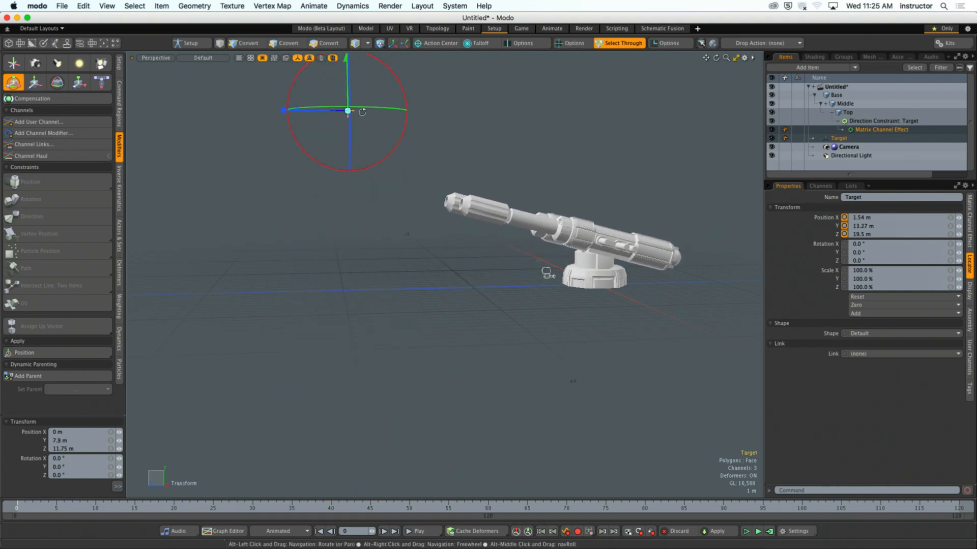
pyautogui.keyDown('alt'); pyautogui.moveTo(367, 137); pyautogui.dragTo(389, 157); pyautogui.keyUp('alt')
pyautogui.hotkey('ctrl', 'space')
pyautogui.click(499, 175)
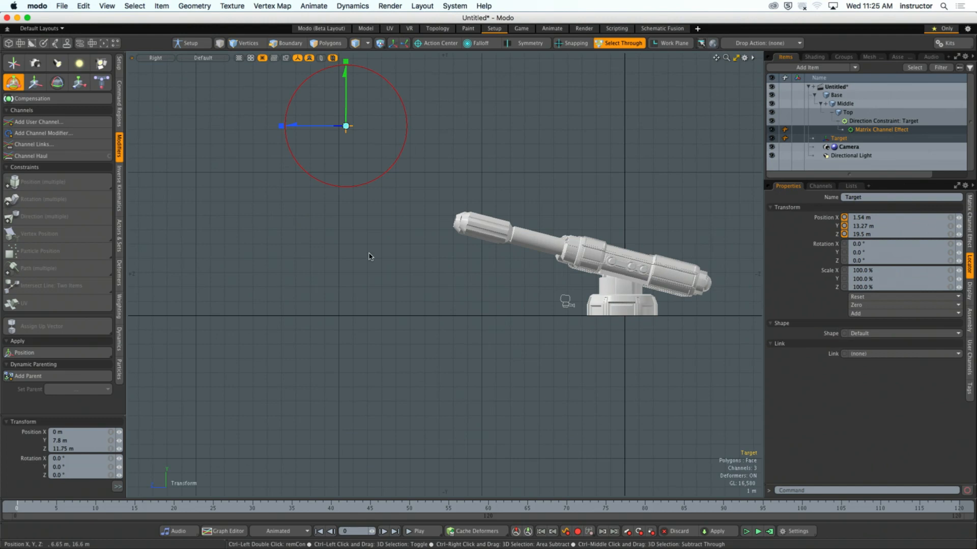
pyautogui.hotkey('ctrl', 'space')
pyautogui.click(409, 219)
pyautogui.keyDown('alt'); pyautogui.moveTo(433, 168); pyautogui.dragTo(486, 214); pyautogui.keyUp('alt')
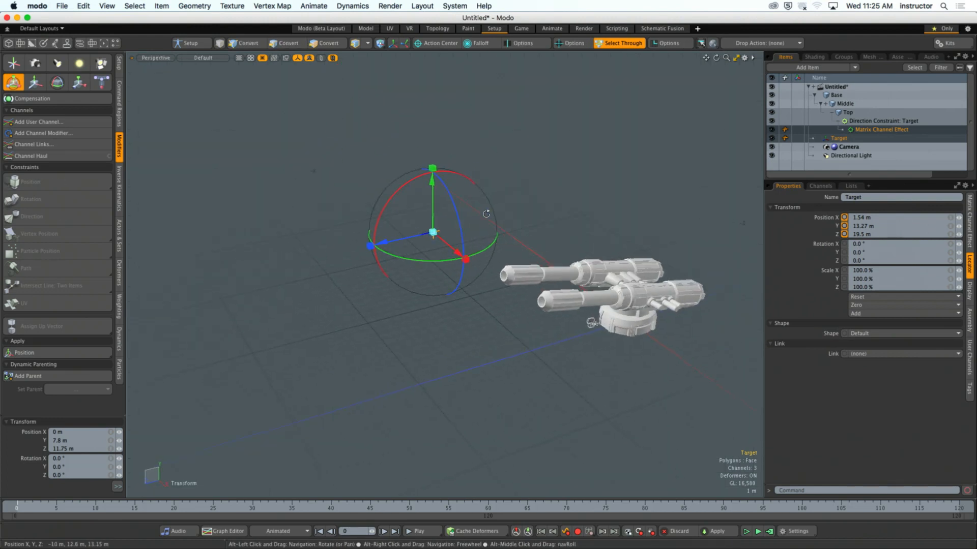
# Step: Set the X opacity of Top's Matrix Channel Effect back to 100 % and check the guns' aim
pyautogui.click(867, 129)
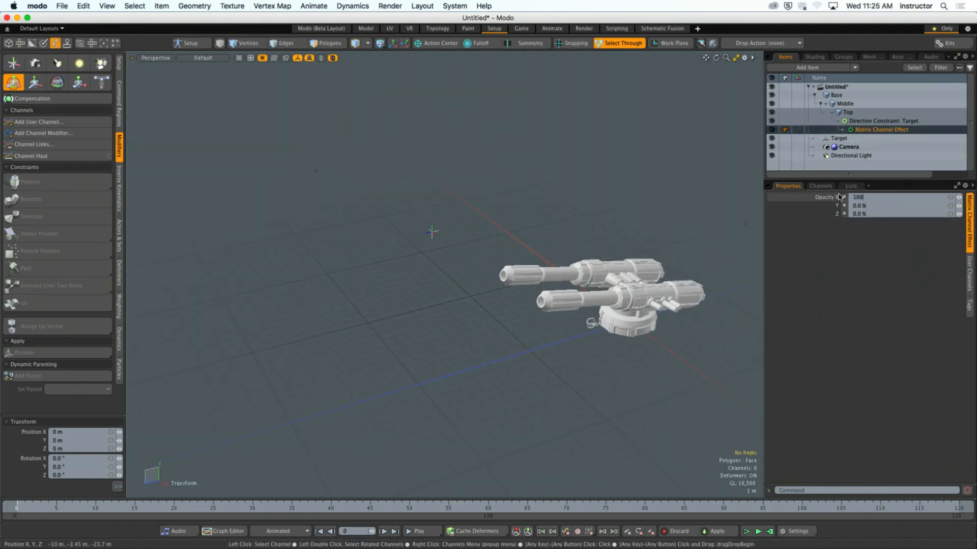
pyautogui.press('Return')
pyautogui.press('q')
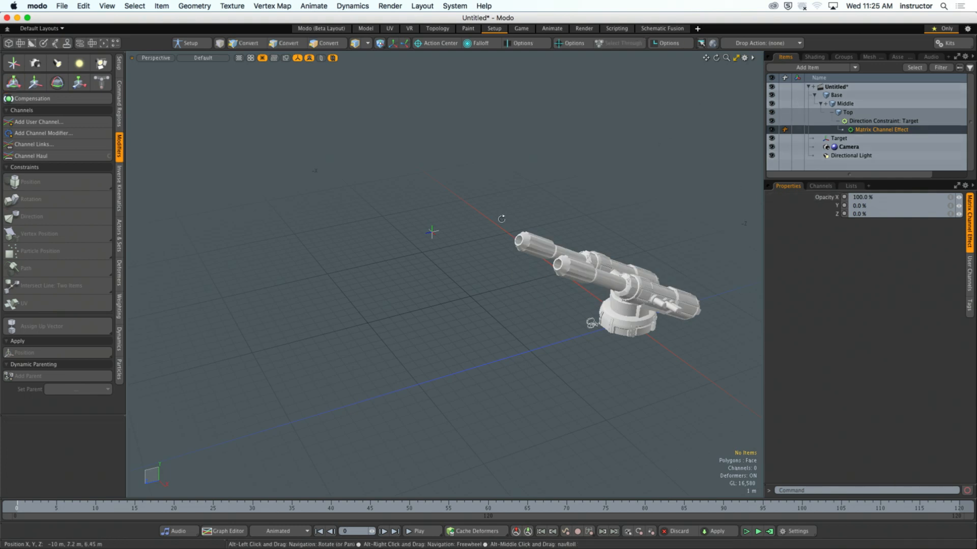
pyautogui.keyDown('alt'); pyautogui.moveTo(501, 216); pyautogui.dragTo(478, 226); pyautogui.keyUp('alt')
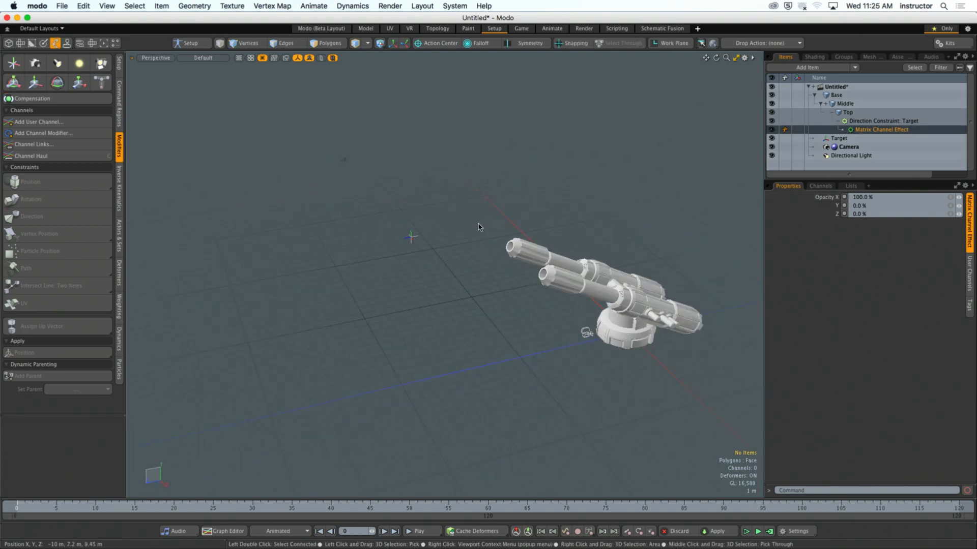
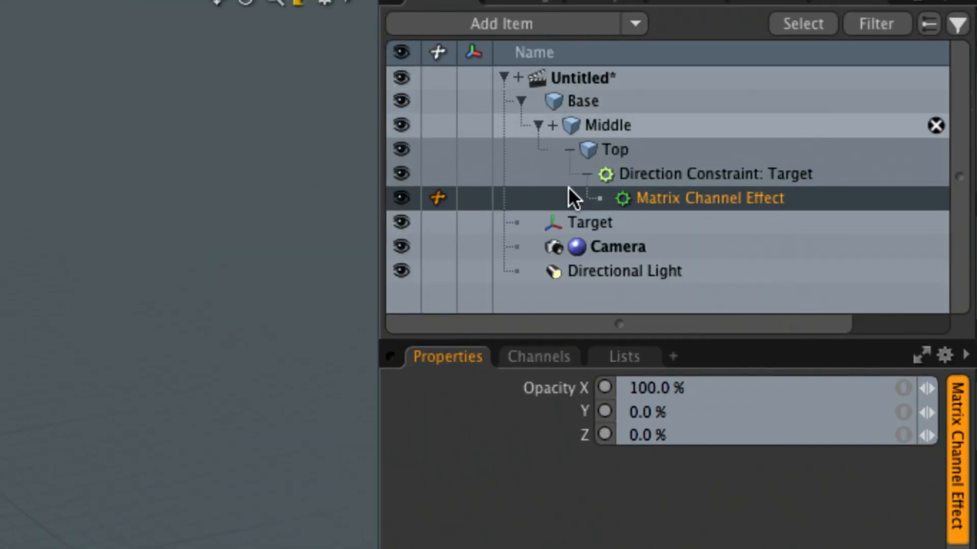
# Step: Collapse the Base hierarchy and select the Base mesh
pyautogui.click(519, 101)
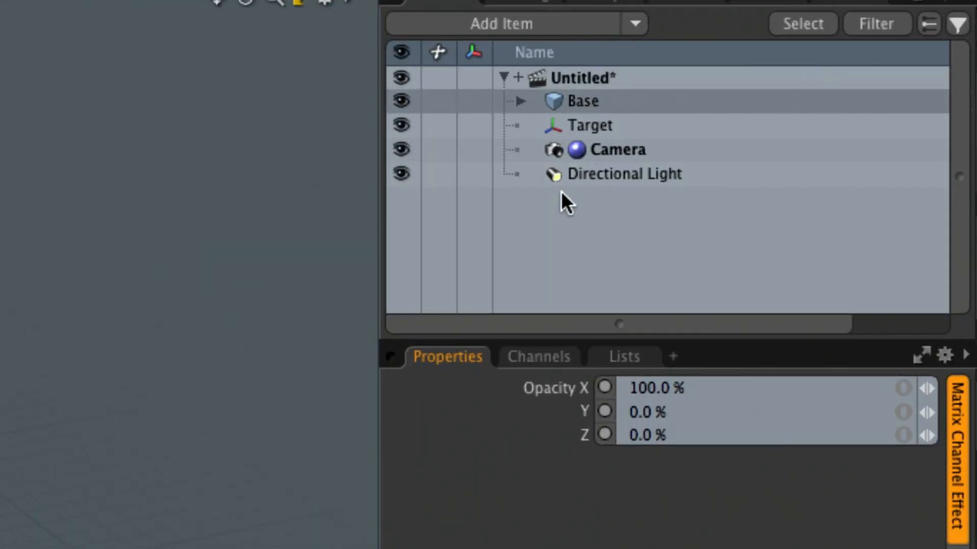
pyautogui.click(585, 102)
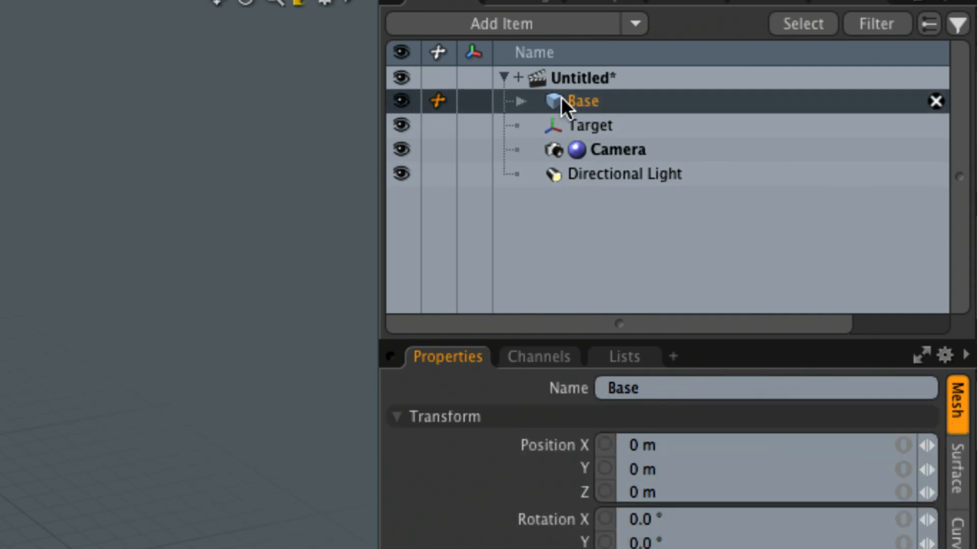
# Step: Try parenting the Base mesh to the Target locator and return it to the scene's root level
pyautogui.click(589, 125)
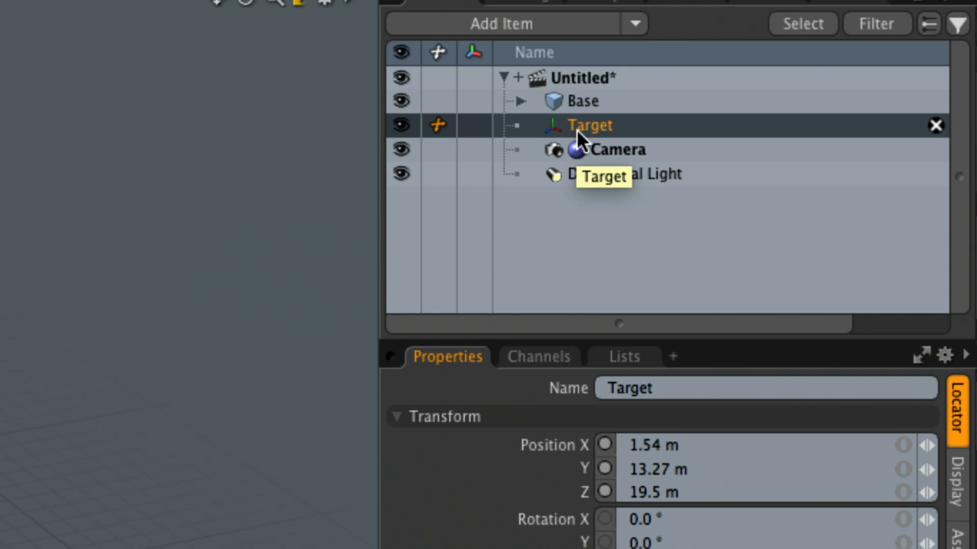
pyautogui.moveTo(573, 100); pyautogui.dragTo(602, 130)
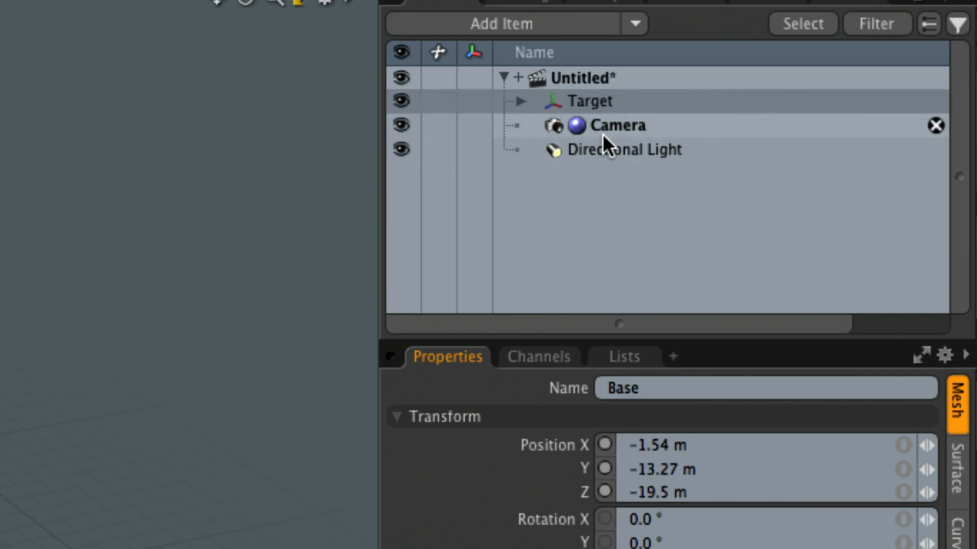
pyautogui.click(520, 101)
pyautogui.click(541, 127)
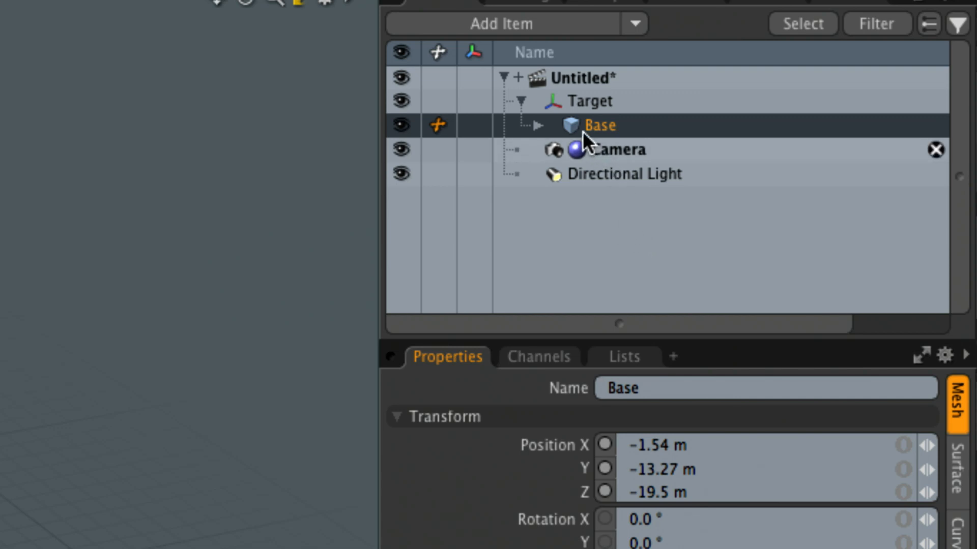
pyautogui.moveTo(576, 123); pyautogui.dragTo(609, 179)
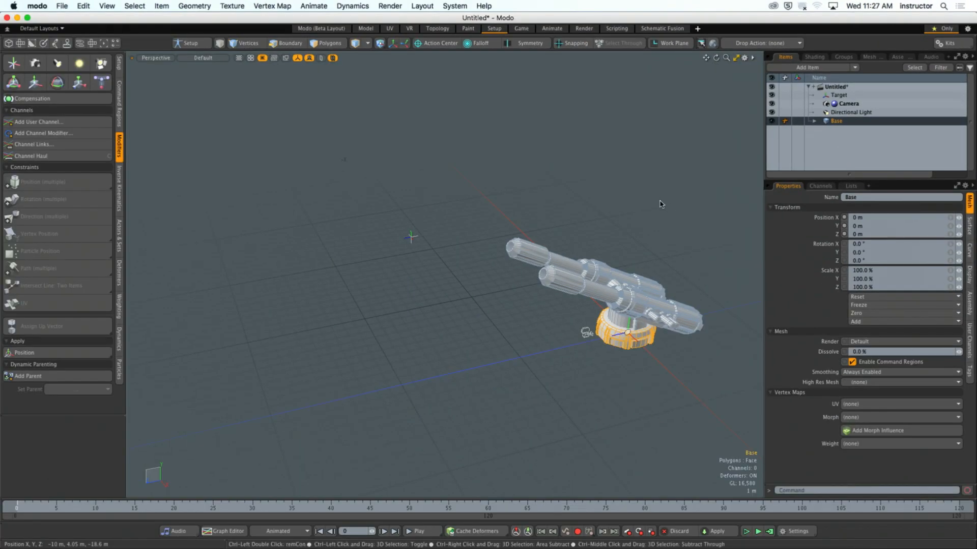
# Step: Move the Target locator down to about Y 4.77 m and back up to about Y 9.32 m to test the guns' pitch
pyautogui.click(660, 204)
pyautogui.keyDown('alt'); pyautogui.moveTo(644, 207); pyautogui.dragTo(636, 200); pyautogui.keyUp('alt')
pyautogui.click(394, 207)
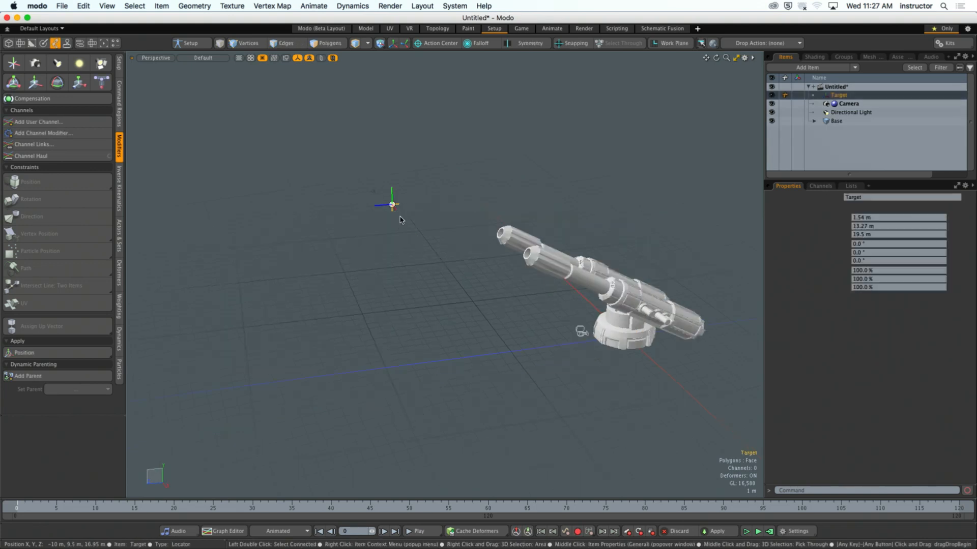
pyautogui.press('y')
pyautogui.moveTo(392, 168); pyautogui.dragTo(394, 282)
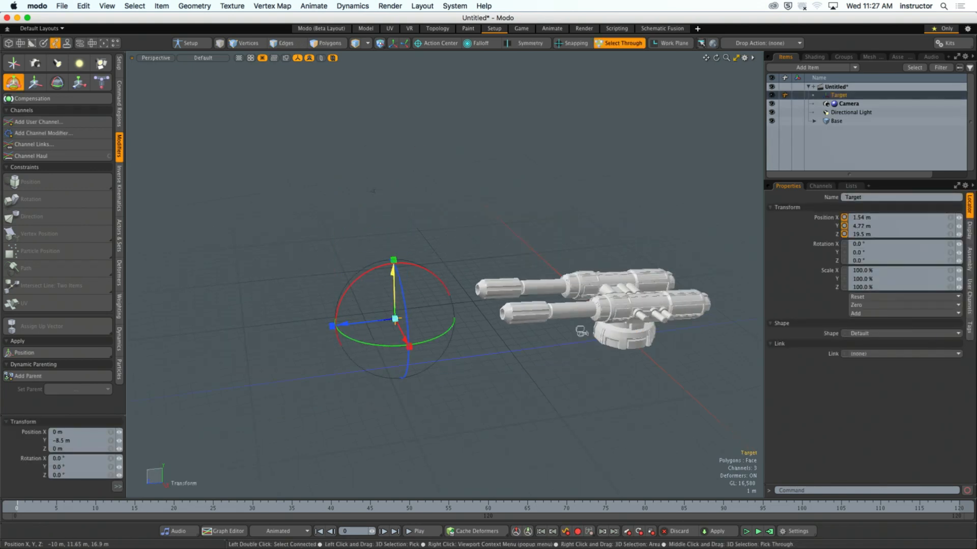
pyautogui.moveTo(394, 319); pyautogui.dragTo(393, 258)
pyautogui.click(507, 206)
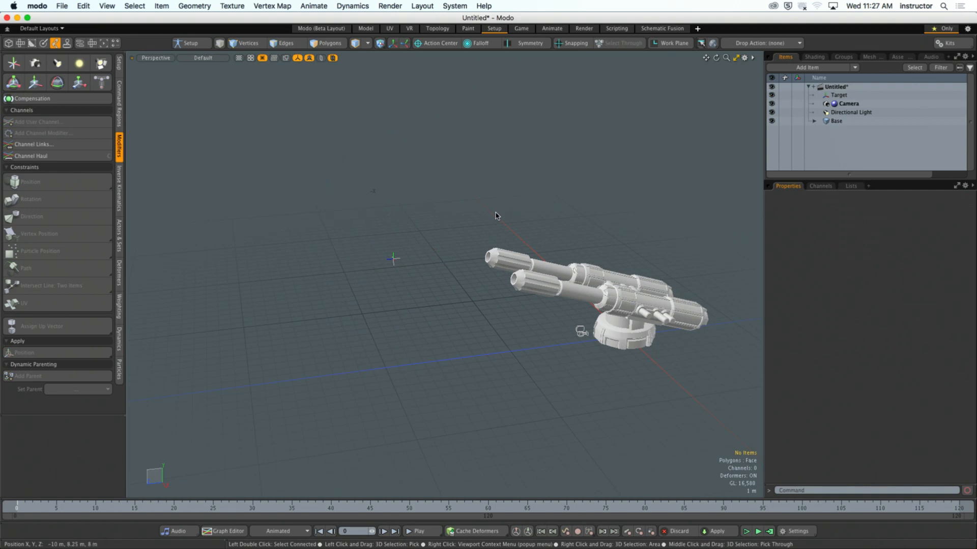
# Step: Switch to Chrome to look at the Week 04 course modules and return to Modo
pyautogui.press('super+Tab')
pyautogui.click(511, 283)
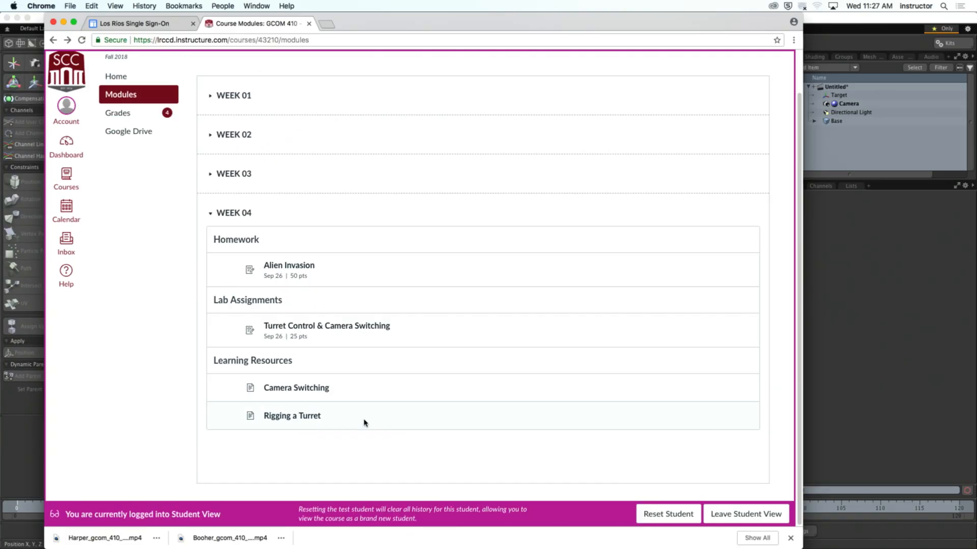
pyautogui.press('super+Tab')
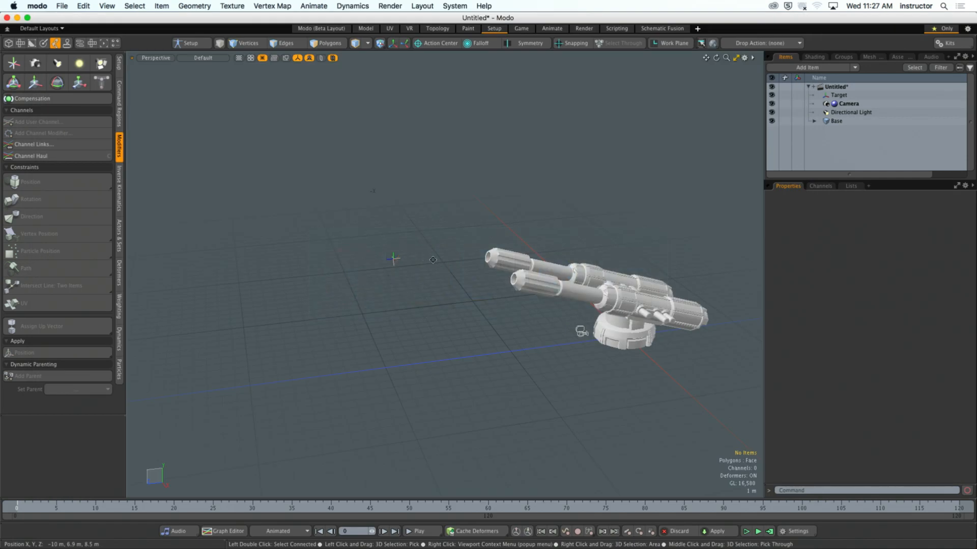
# Step: Lower the Target locator to about Y 2.8 m and check the guns' aim in the Right and Perspective views
pyautogui.keyDown('alt'); pyautogui.moveTo(433, 260); pyautogui.dragTo(414, 312); pyautogui.keyUp('alt')
pyautogui.click(343, 243)
pyautogui.press('w')
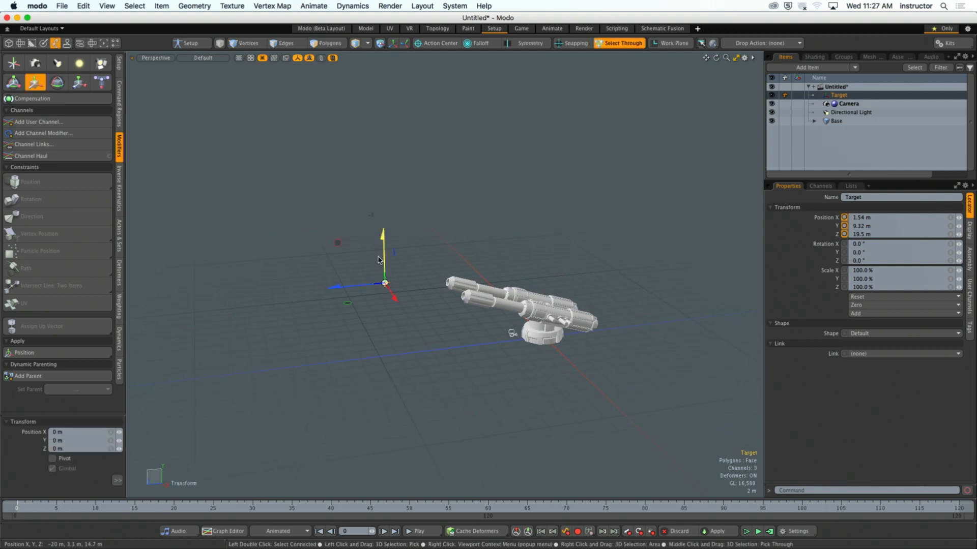
pyautogui.moveTo(383, 257); pyautogui.dragTo(386, 298)
pyautogui.press('KP_3')
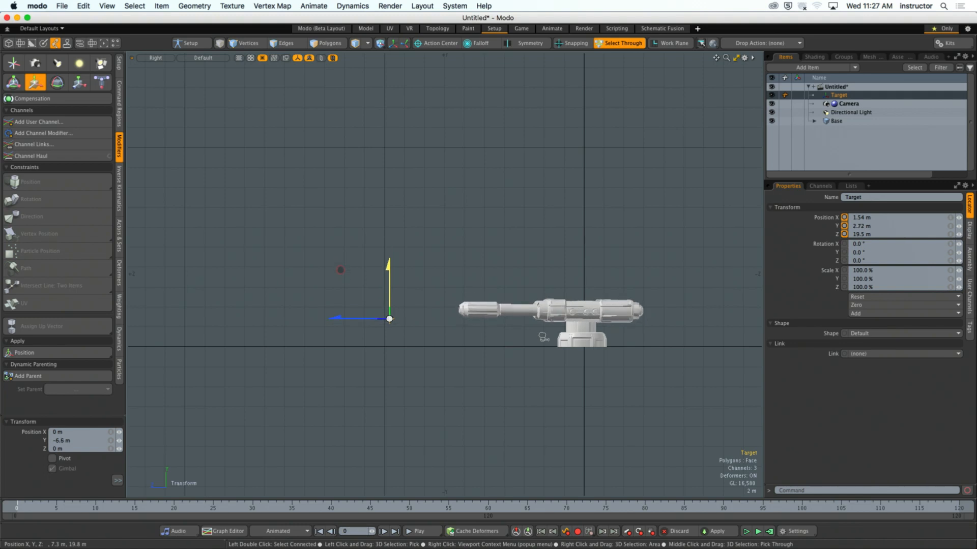
pyautogui.press('space')
pyautogui.click(458, 275)
pyautogui.press('KP_Decimal')
pyautogui.keyDown('alt'); pyautogui.moveTo(497, 246); pyautogui.dragTo(534, 285); pyautogui.keyUp('alt')
pyautogui.keyDown('alt'); pyautogui.keyDown('shift'); pyautogui.moveTo(534, 285); pyautogui.dragTo(493, 229); pyautogui.keyUp('shift'); pyautogui.keyUp('alt')
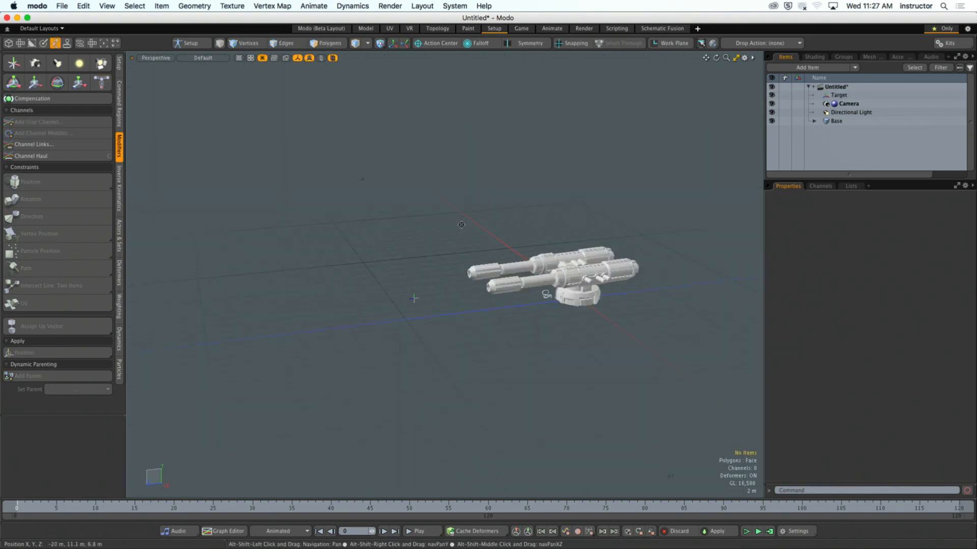
pyautogui.keyDown('ctrl'); pyautogui.keyDown('alt'); pyautogui.moveTo(432, 255); pyautogui.dragTo(503, 269); pyautogui.keyUp('alt'); pyautogui.keyUp('ctrl')
pyautogui.keyDown('alt'); pyautogui.keyDown('shift'); pyautogui.moveTo(504, 270); pyautogui.dragTo(513, 311); pyautogui.keyUp('shift'); pyautogui.keyUp('alt')
pyautogui.keyDown('alt'); pyautogui.keyDown('shift'); pyautogui.moveTo(514, 311); pyautogui.dragTo(462, 309); pyautogui.keyUp('shift'); pyautogui.keyUp('alt')
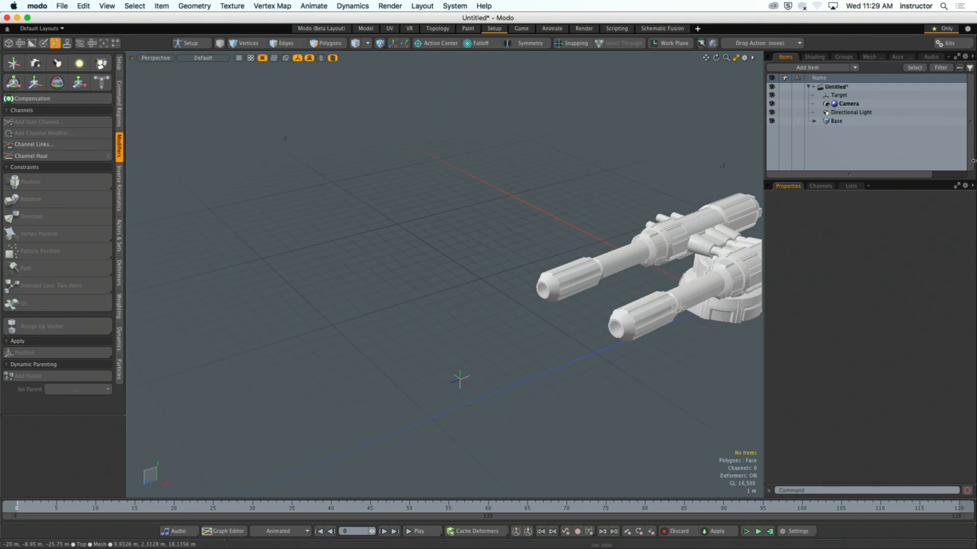
# Step: Add a new mesh item to the scene and rename it Curve
pyautogui.press('n')
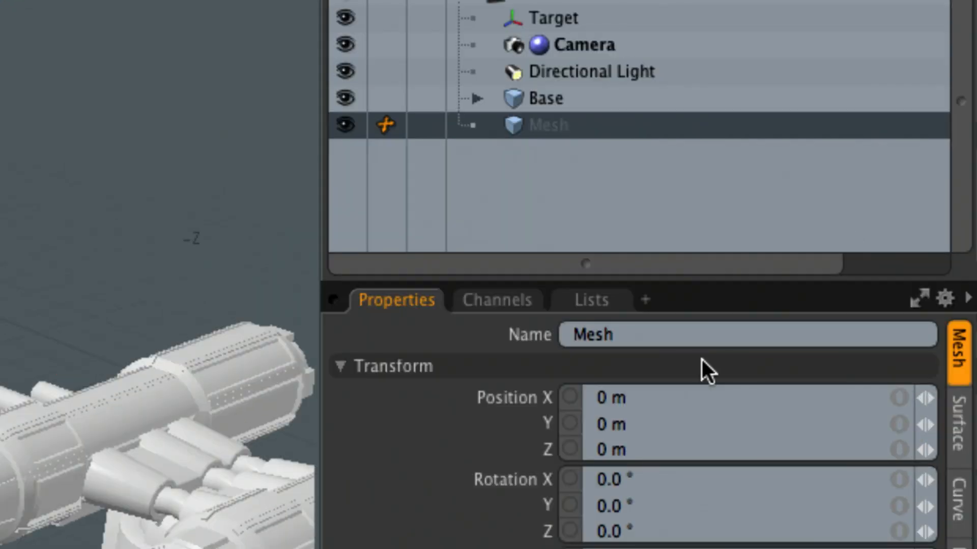
pyautogui.click(649, 335)
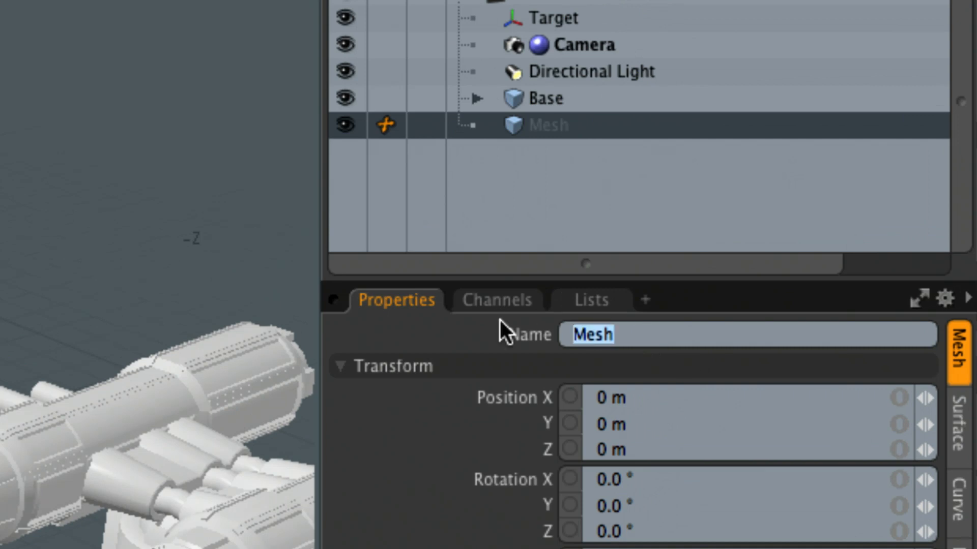
pyautogui.write('Path')
pyautogui.press('BackSpace')
pyautogui.press('BackSpace')
pyautogui.press('BackSpace')
pyautogui.press('BackSpace')
pyautogui.write('Cur')
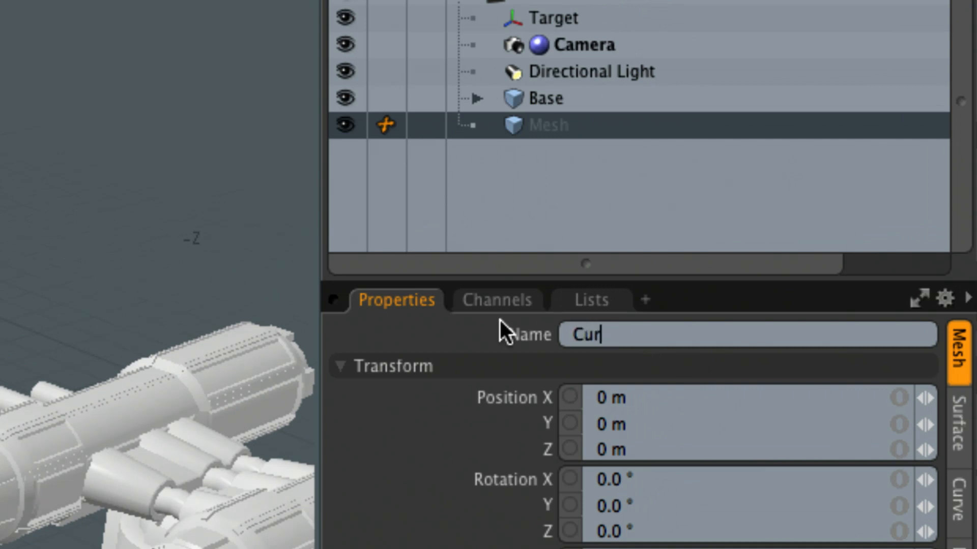
pyautogui.write('ve')
pyautogui.press('Return')
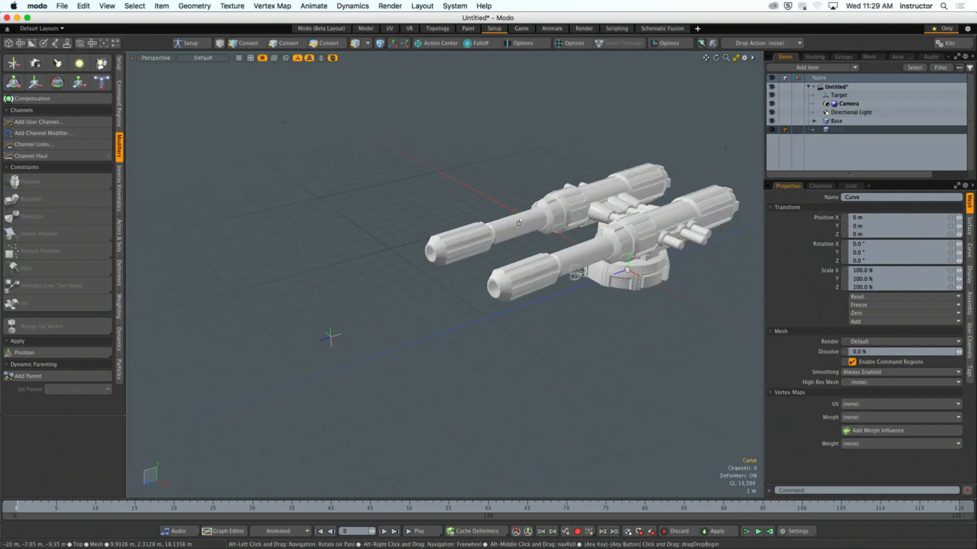
# Step: Set the Target locator's Position X to 0 m in the Top view so the guns point straight ahead
pyautogui.keyDown('alt'); pyautogui.moveTo(519, 224); pyautogui.dragTo(488, 296); pyautogui.keyUp('alt')
pyautogui.press('KP_1')
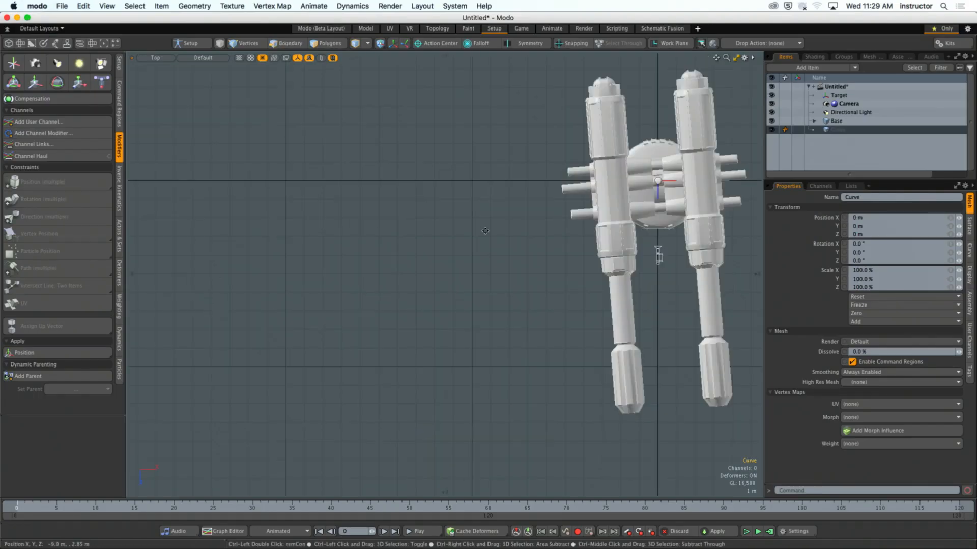
pyautogui.keyDown('alt'); pyautogui.keyDown('shift'); pyautogui.moveTo(562, 269); pyautogui.dragTo(441, 259); pyautogui.keyUp('shift'); pyautogui.keyUp('alt')
pyautogui.keyDown('alt'); pyautogui.keyDown('shift'); pyautogui.moveTo(654, 168); pyautogui.dragTo(630, 210); pyautogui.keyUp('shift'); pyautogui.keyUp('alt')
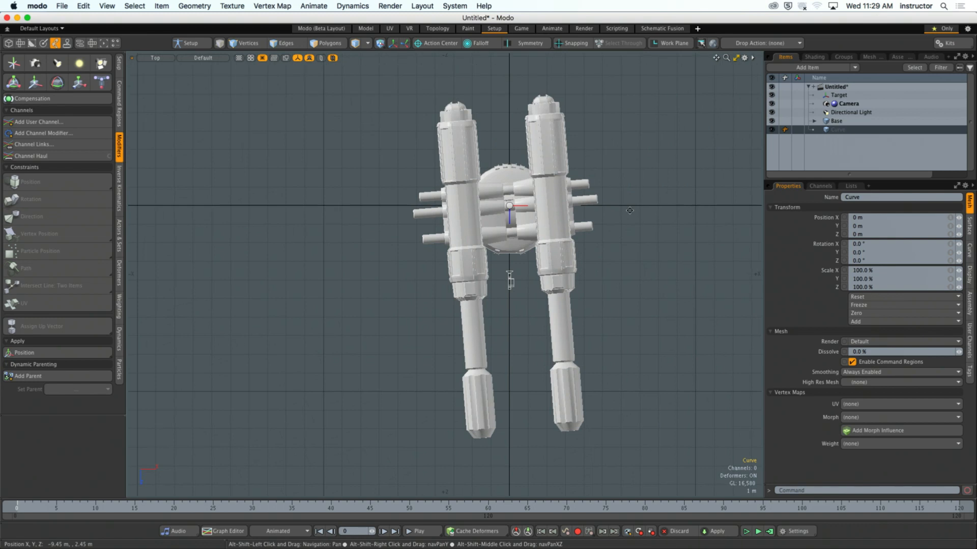
pyautogui.click(839, 95)
pyautogui.keyDown('alt'); pyautogui.keyDown('shift'); pyautogui.moveTo(555, 320); pyautogui.dragTo(532, 244); pyautogui.keyUp('shift'); pyautogui.keyUp('alt')
pyautogui.scroll(-2, 496, 325)
pyautogui.keyDown('alt'); pyautogui.keyDown('shift'); pyautogui.moveTo(496, 324); pyautogui.dragTo(489, 308); pyautogui.keyUp('shift'); pyautogui.keyUp('alt')
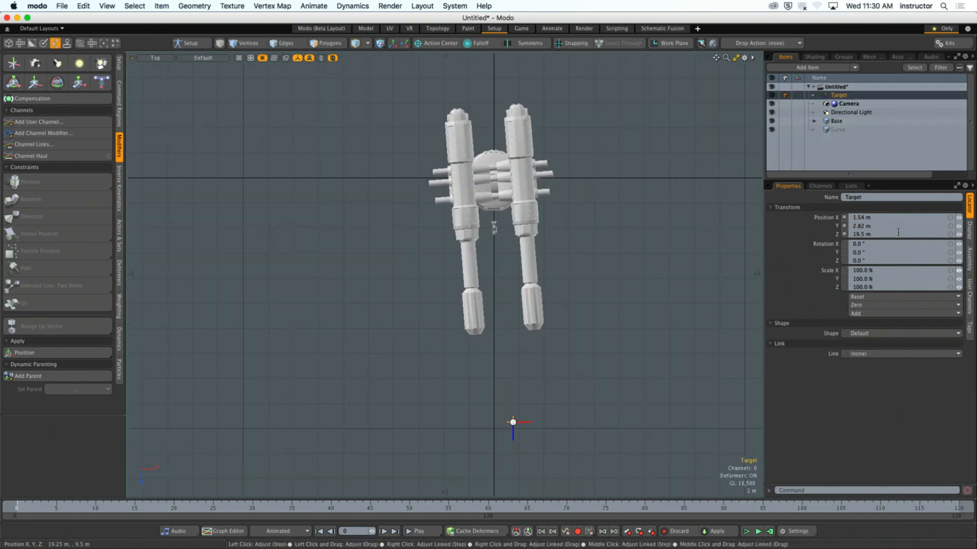
pyautogui.doubleClick(881, 217)
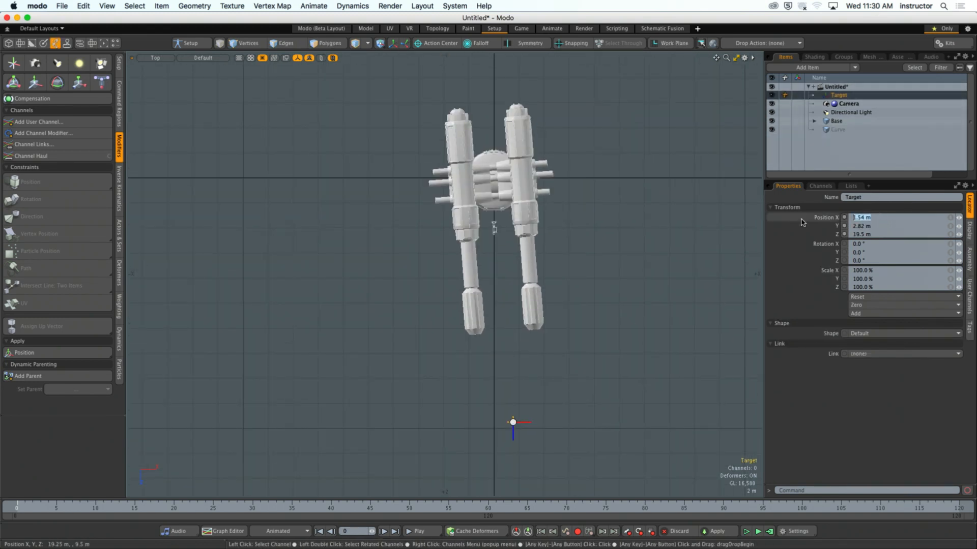
pyautogui.write('0')
pyautogui.press('Return')
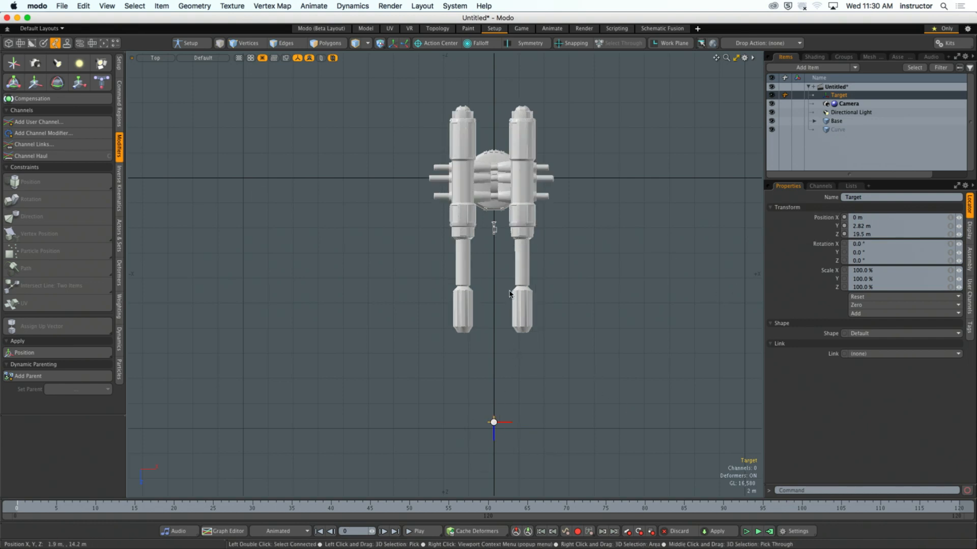
# Step: Draw a two-point curve in the Curve mesh from about X 2.3 m, Z 9 m to about X 2.75 m, Z 32.85 m
pyautogui.keyDown('alt'); pyautogui.keyDown('shift'); pyautogui.moveTo(511, 298); pyautogui.dragTo(574, 308); pyautogui.keyUp('shift'); pyautogui.keyUp('alt')
pyautogui.keyDown('ctrl'); pyautogui.keyDown('alt'); pyautogui.moveTo(497, 331); pyautogui.dragTo(552, 354); pyautogui.keyUp('alt'); pyautogui.keyUp('ctrl')
pyautogui.keyDown('alt'); pyautogui.keyDown('shift'); pyautogui.moveTo(552, 354); pyautogui.dragTo(521, 298); pyautogui.keyUp('shift'); pyautogui.keyUp('alt')
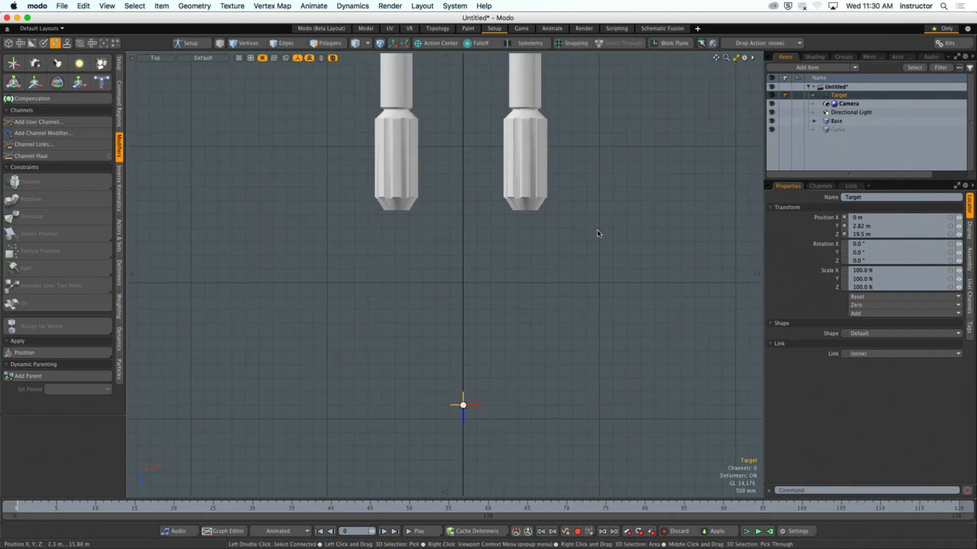
pyautogui.click(833, 131)
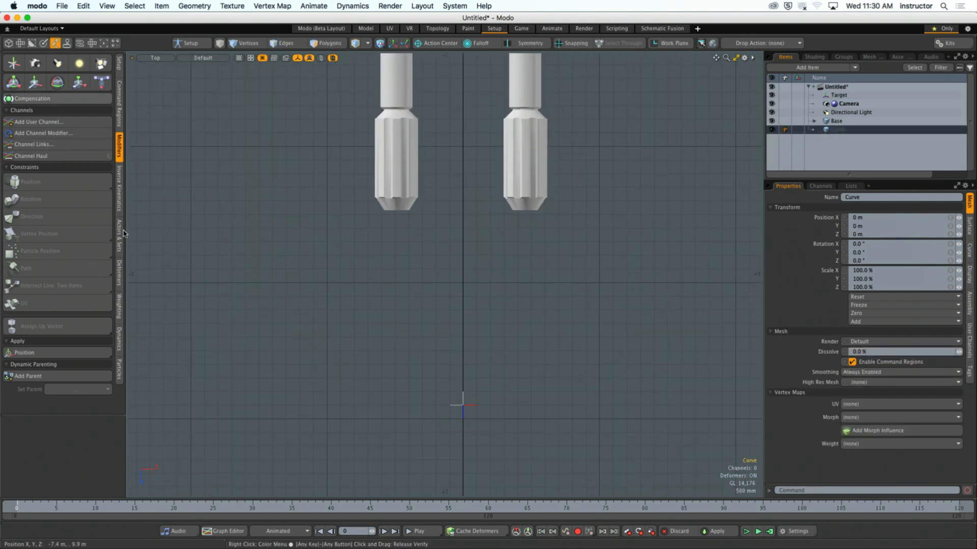
pyautogui.click(121, 64)
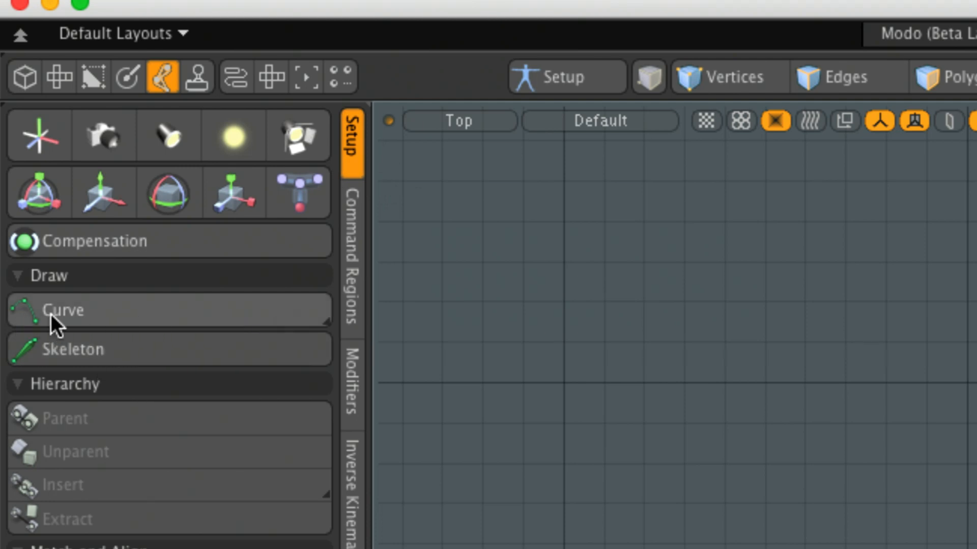
pyautogui.click(86, 316)
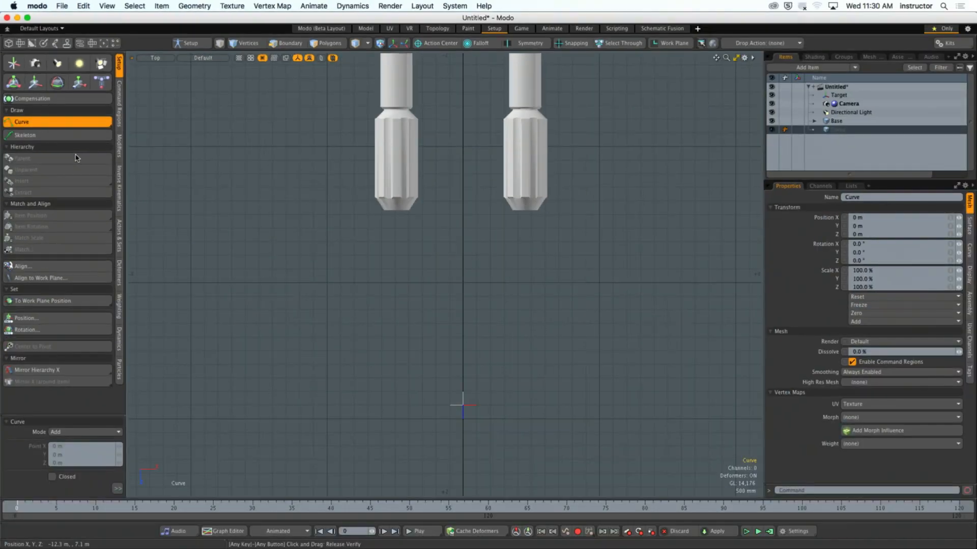
pyautogui.scroll(-2, 445, 223)
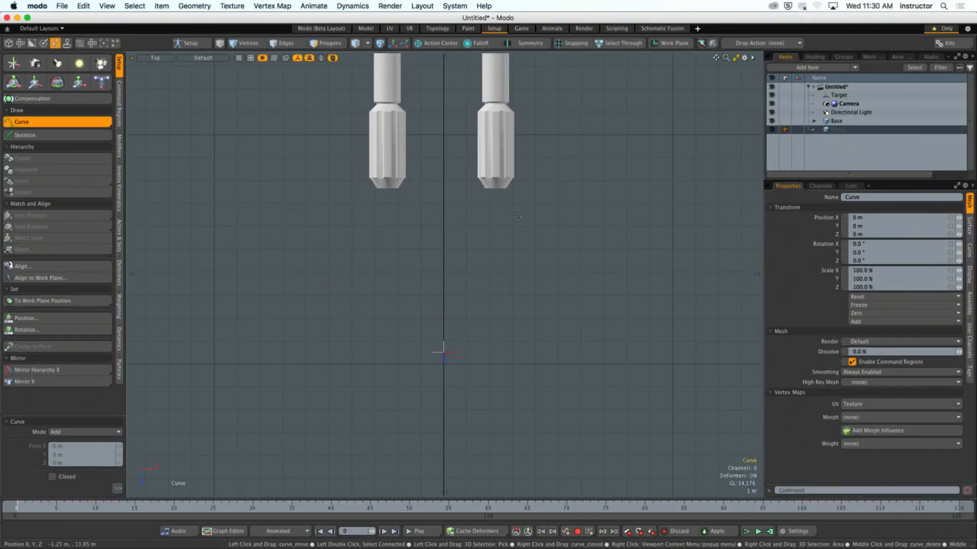
pyautogui.click(497, 113)
pyautogui.scroll(-3, 509, 460)
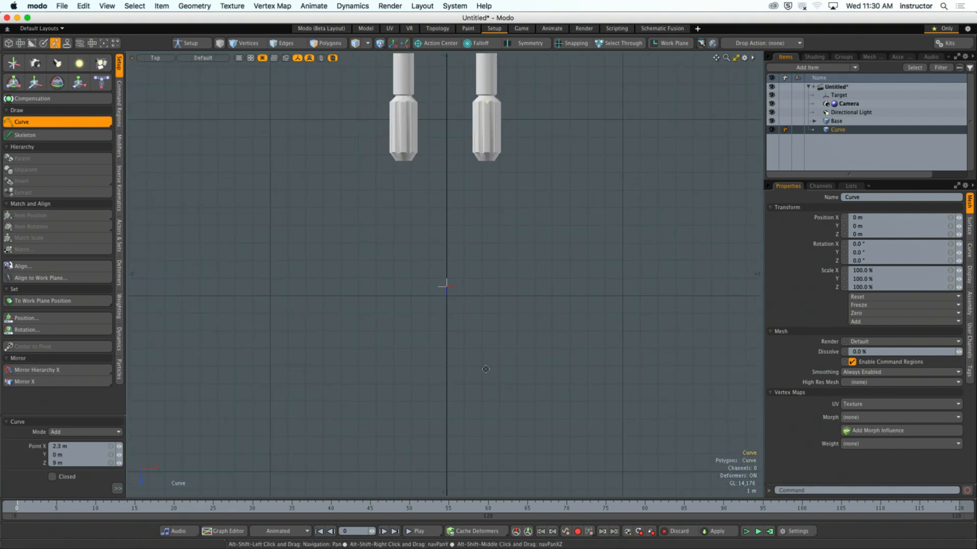
pyautogui.click(483, 430)
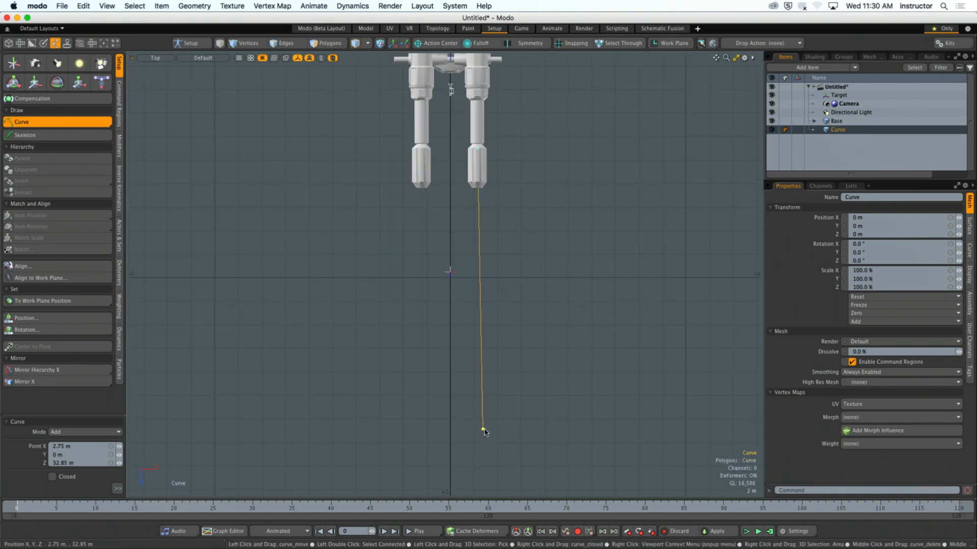
pyautogui.press('space')
pyautogui.click(518, 404)
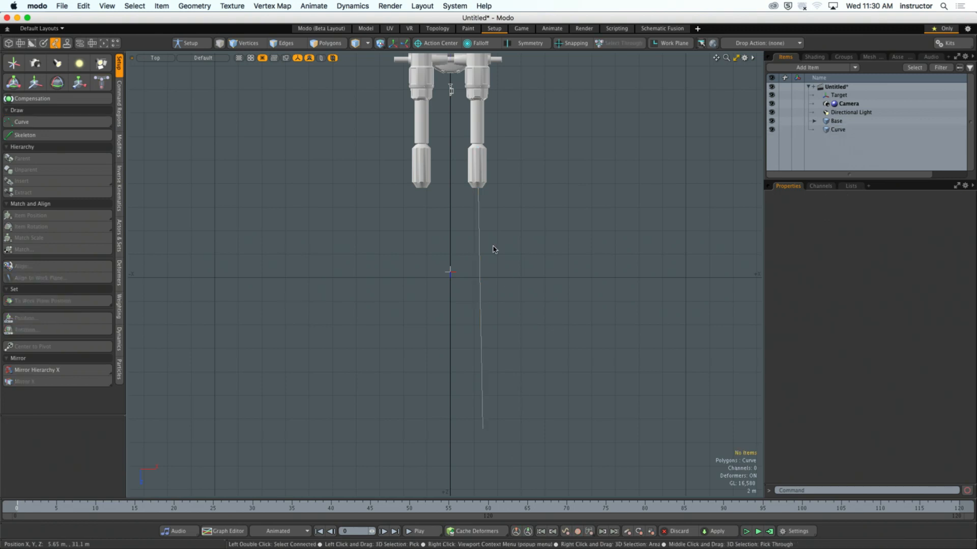
# Step: Select both vertices of the curve and scale them to 0 % in X to straighten it along Z
pyautogui.press('2')
pyautogui.click(479, 414)
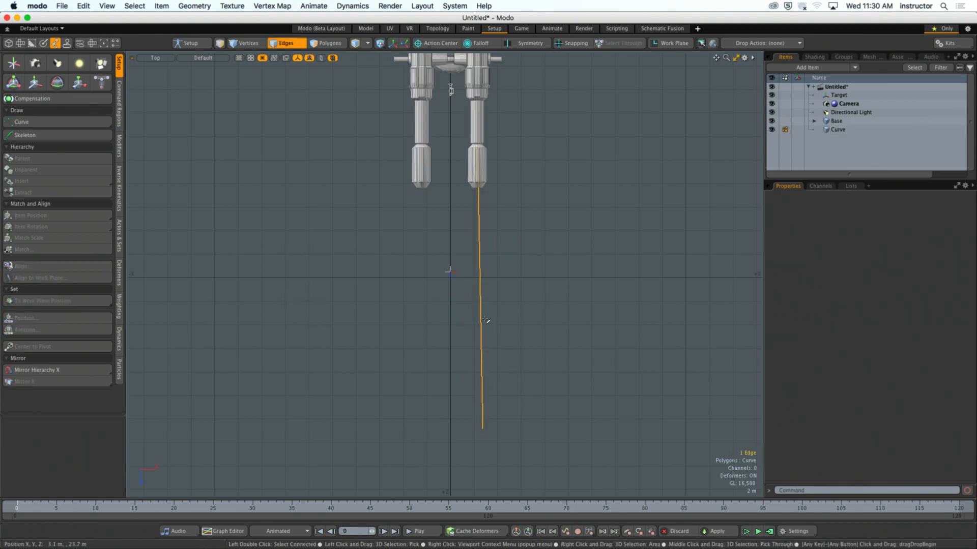
pyautogui.press('1')
pyautogui.moveTo(459, 107); pyautogui.dragTo(519, 456)
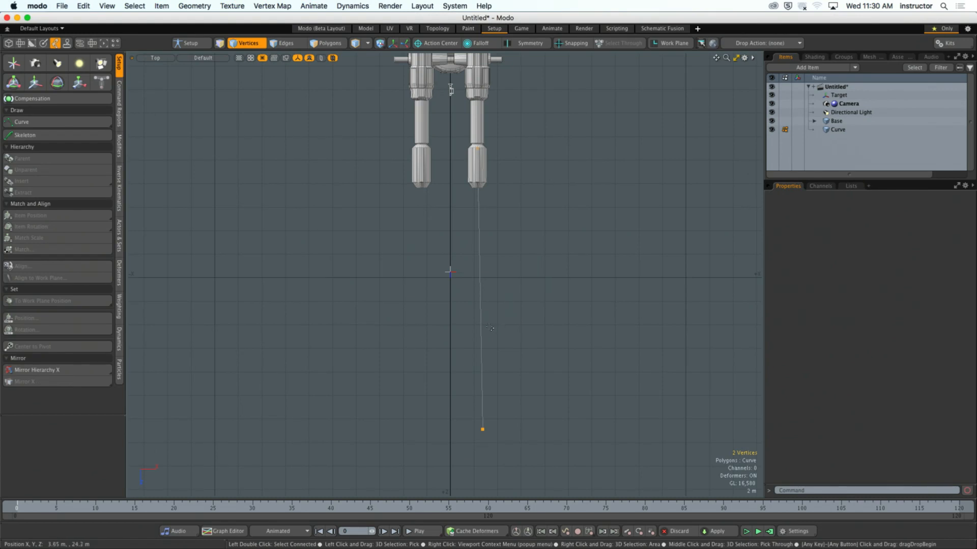
pyautogui.press('r')
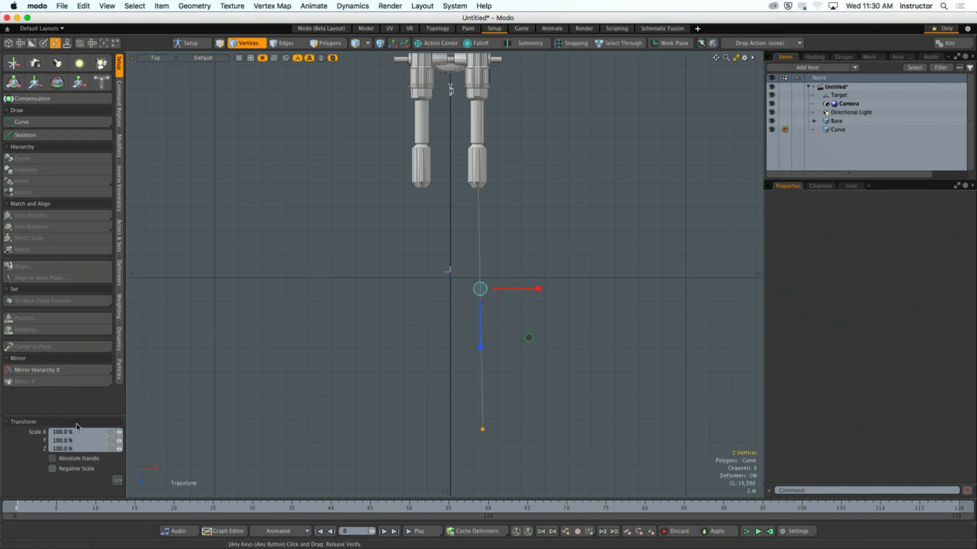
pyautogui.moveTo(74, 415); pyautogui.dragTo(74, 276)
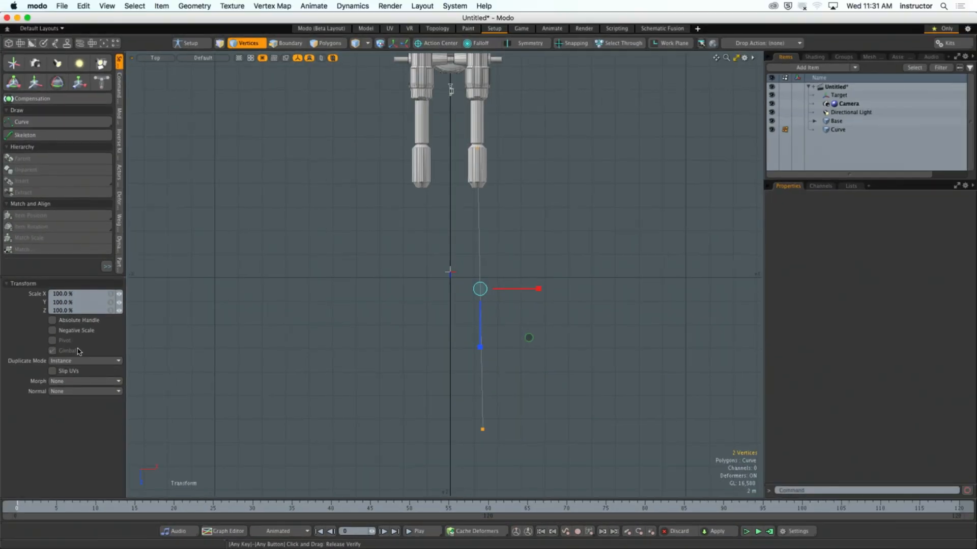
pyautogui.moveTo(538, 288); pyautogui.dragTo(478, 289)
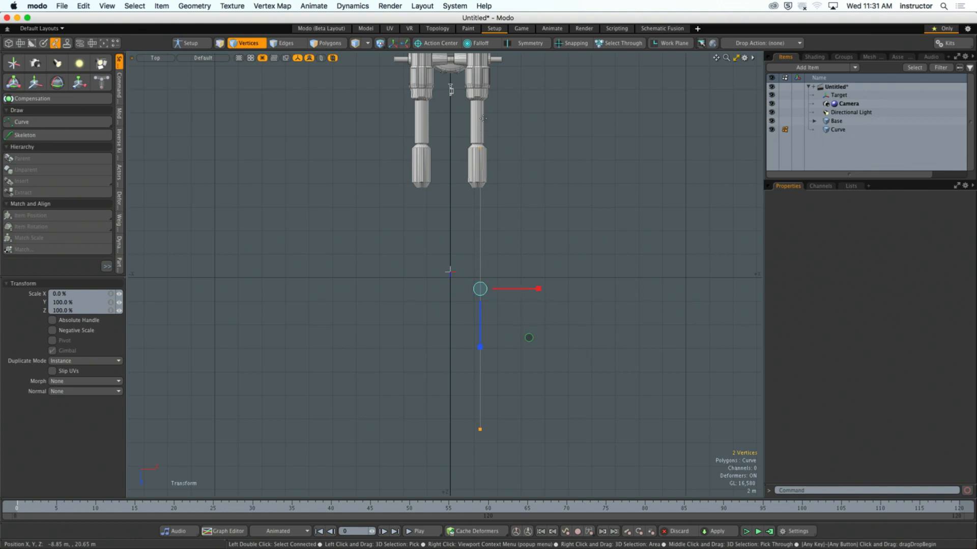
# Step: Move the curve -260 mm in X in the Top view to centre it on the gun barrel
pyautogui.press('space')
pyautogui.keyDown('ctrl'); pyautogui.keyDown('alt'); pyautogui.moveTo(483, 119); pyautogui.dragTo(565, 254); pyautogui.keyUp('alt'); pyautogui.keyUp('ctrl')
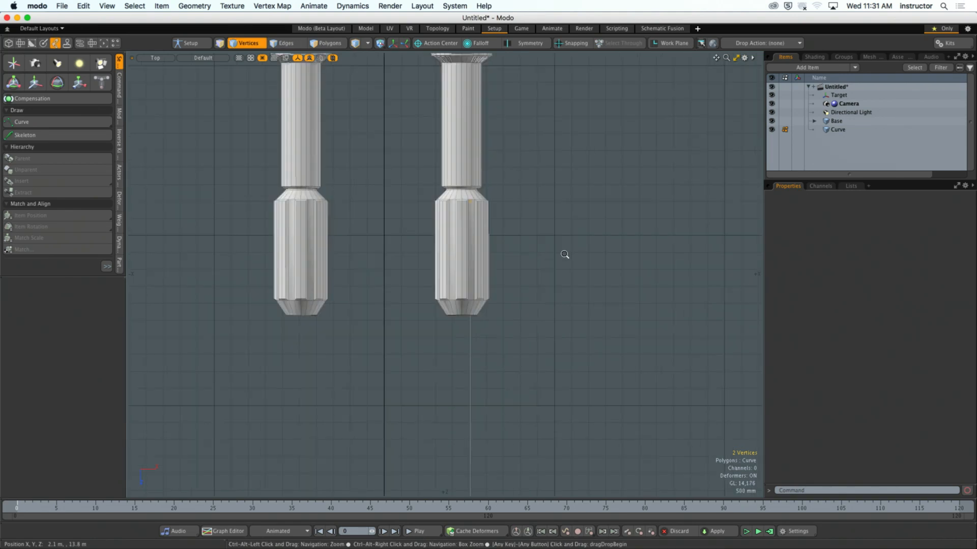
pyautogui.press('w')
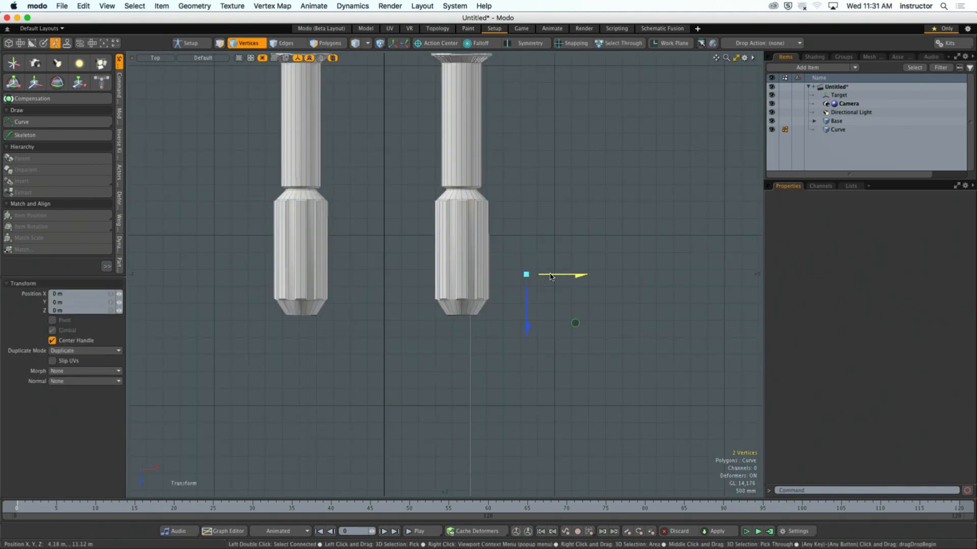
pyautogui.moveTo(580, 275); pyautogui.dragTo(571, 275)
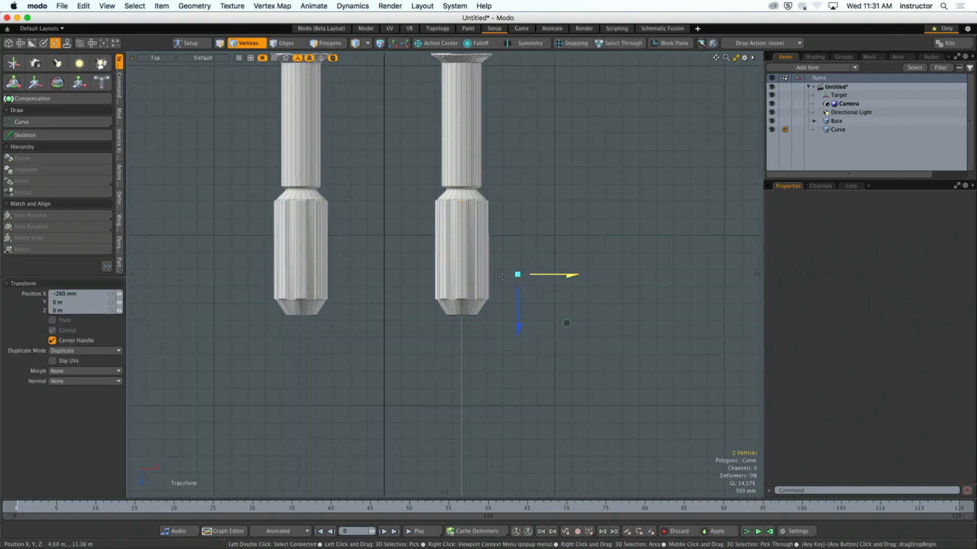
# Step: Raise the curve 3.75 m in Y in the Right view to line it up with the gun barrel's height
pyautogui.press('KP_3')
pyautogui.keyDown('ctrl'); pyautogui.keyDown('alt'); pyautogui.moveTo(556, 223); pyautogui.dragTo(513, 257); pyautogui.keyUp('alt'); pyautogui.keyUp('ctrl')
pyautogui.moveTo(490, 203); pyautogui.dragTo(490, 147)
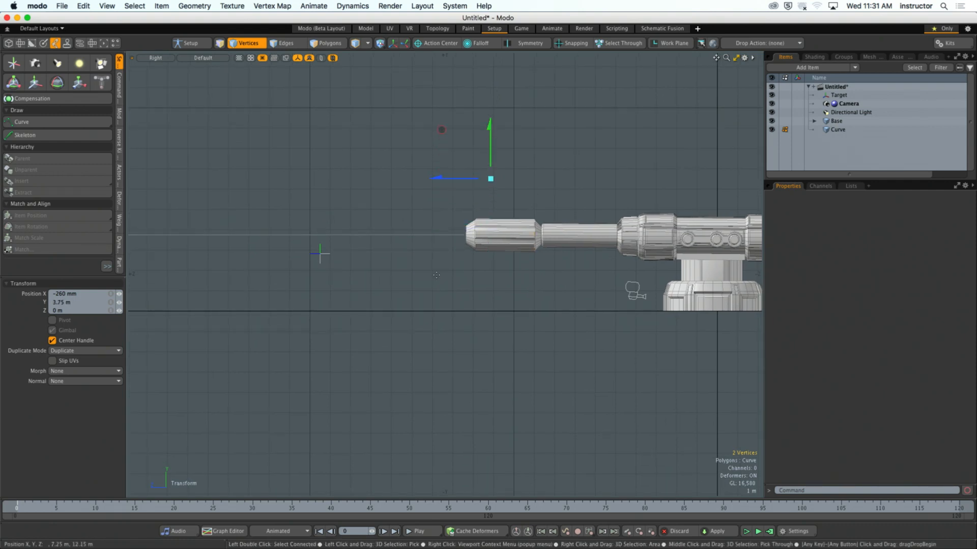
pyautogui.press('KP_Decimal')
pyautogui.keyDown('ctrl'); pyautogui.keyDown('alt'); pyautogui.moveTo(437, 275); pyautogui.dragTo(402, 277); pyautogui.keyUp('alt'); pyautogui.keyUp('ctrl')
pyautogui.press('q')
pyautogui.click(483, 252)
pyautogui.keyDown('alt'); pyautogui.moveTo(483, 252); pyautogui.dragTo(714, 177); pyautogui.keyUp('alt')
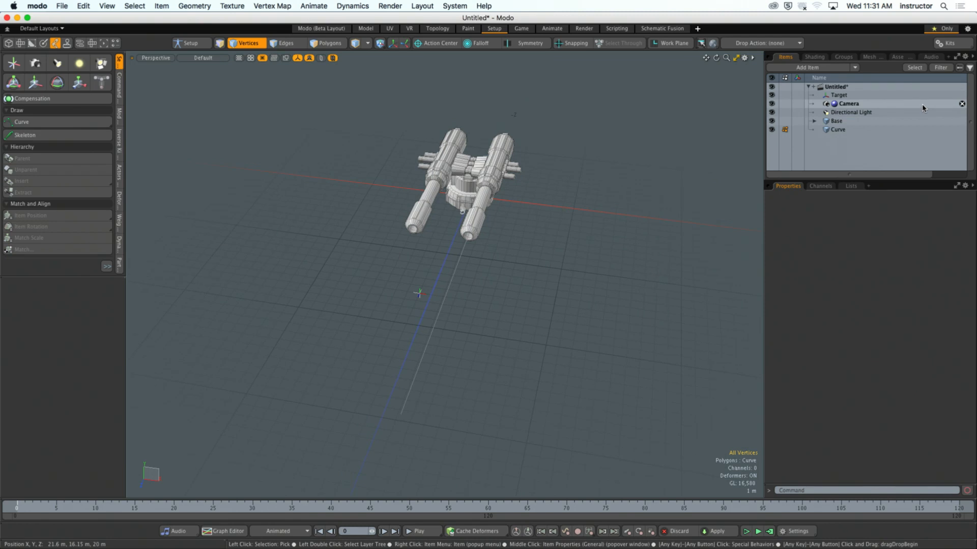
# Step: Parent the Curve item to the Top item inside the Base hierarchy
pyautogui.click(836, 130)
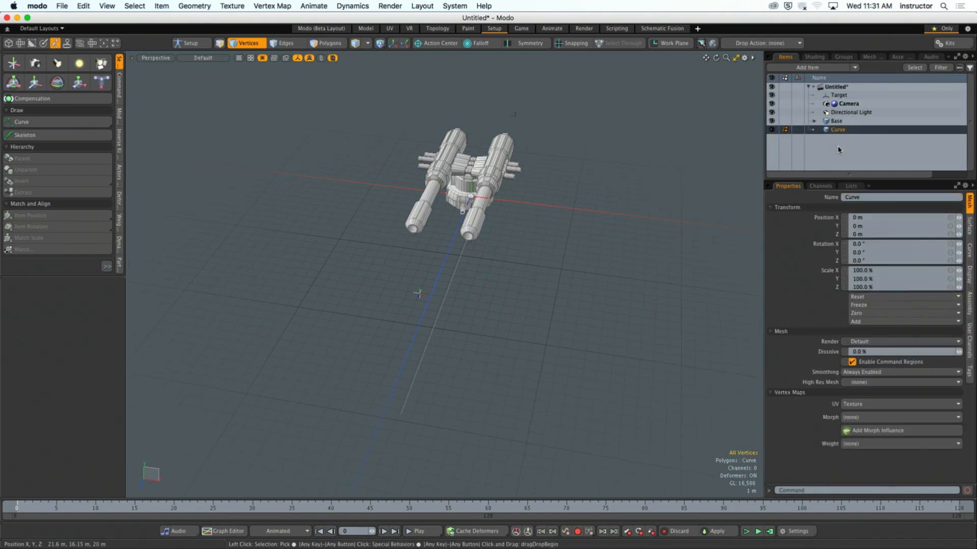
pyautogui.click(813, 121)
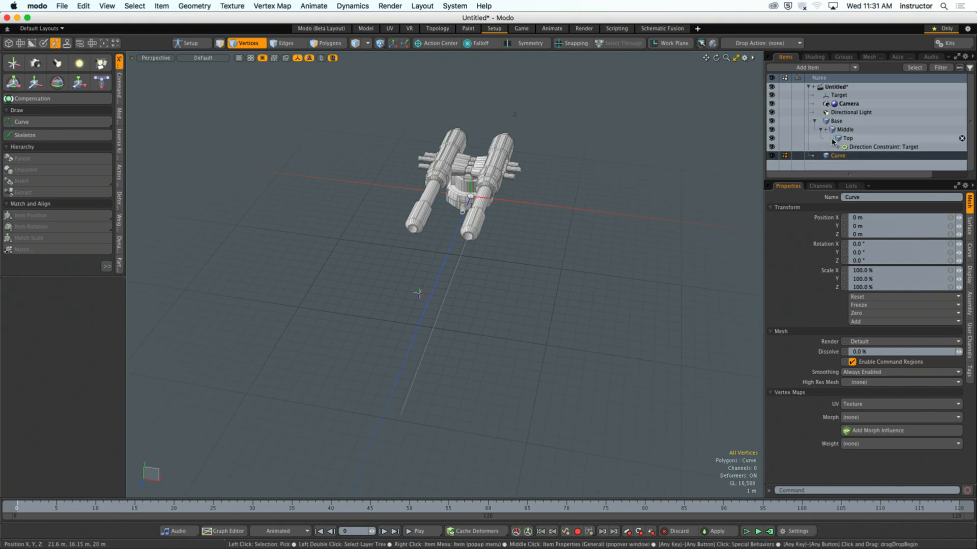
pyautogui.click(832, 137)
pyautogui.moveTo(837, 147); pyautogui.dragTo(845, 139)
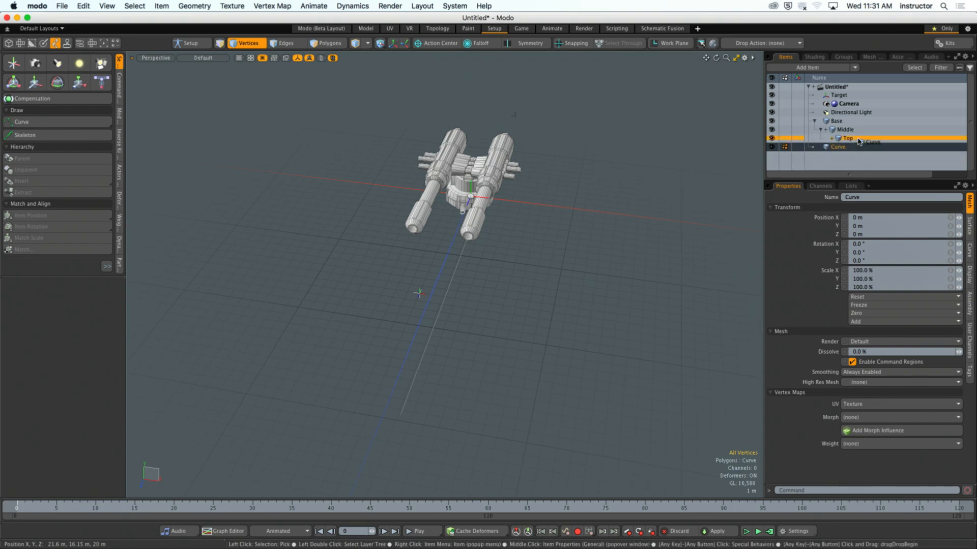
pyautogui.keyDown('alt'); pyautogui.moveTo(583, 203); pyautogui.dragTo(498, 170); pyautogui.keyUp('alt')
# Step: Move the Target locator upward in Y to test that the parented curve follows the guns' aim
pyautogui.press('1')
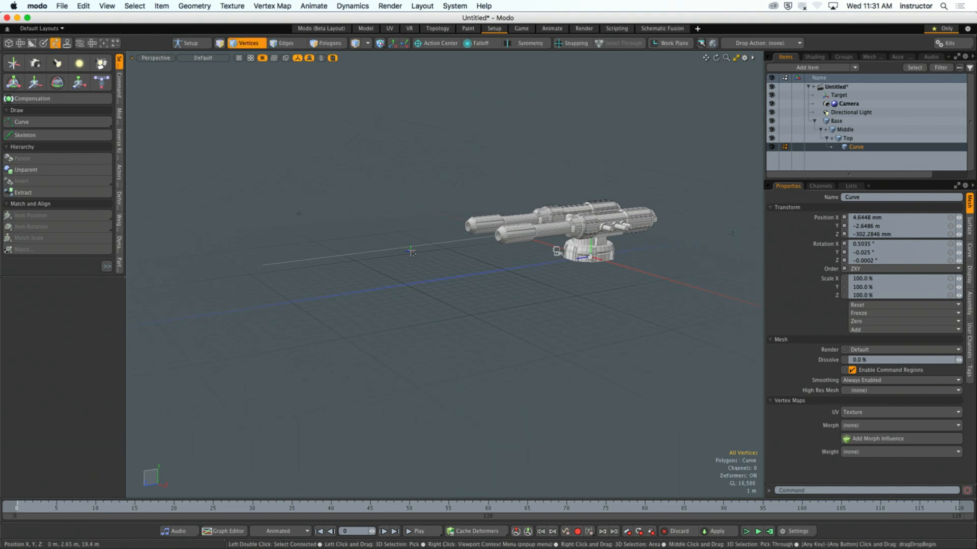
pyautogui.press('5')
pyautogui.click(411, 252)
pyautogui.keyDown('alt'); pyautogui.moveTo(410, 253); pyautogui.dragTo(375, 236); pyautogui.keyUp('alt')
pyautogui.press('w')
pyautogui.moveTo(350, 188); pyautogui.dragTo(347, 105)
pyautogui.keyDown('alt'); pyautogui.moveTo(402, 199); pyautogui.dragTo(442, 202); pyautogui.keyUp('alt')
pyautogui.press('space')
pyautogui.click(471, 190)
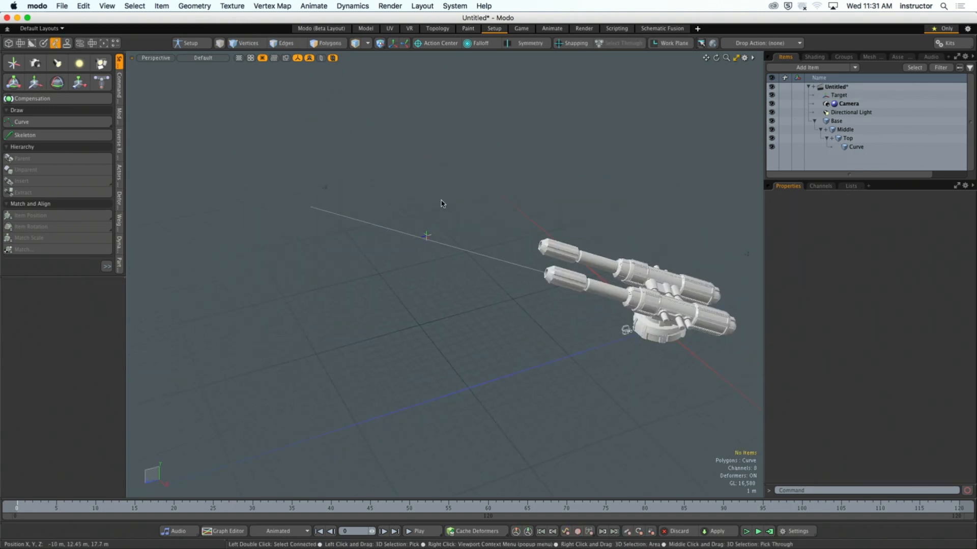
# Step: Add the Chicken Cartoon 01 mesh from the Animals presets to the scene
pyautogui.press('F6')
pyautogui.moveTo(462, 201)
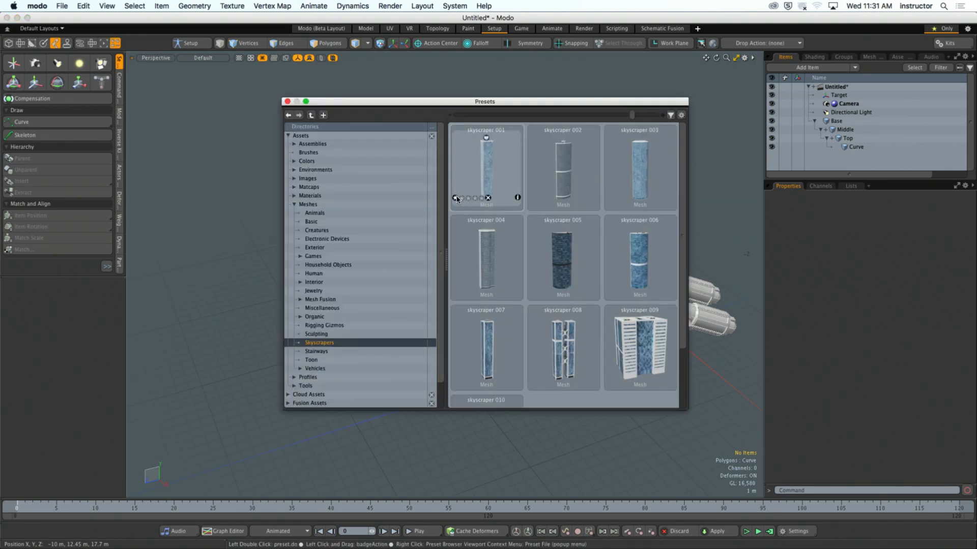
pyautogui.click(293, 204)
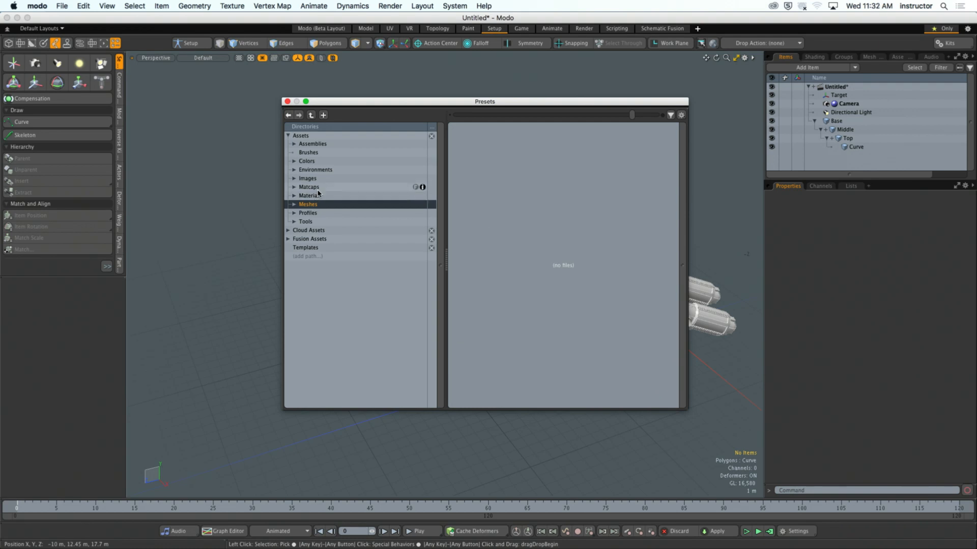
pyautogui.click(294, 204)
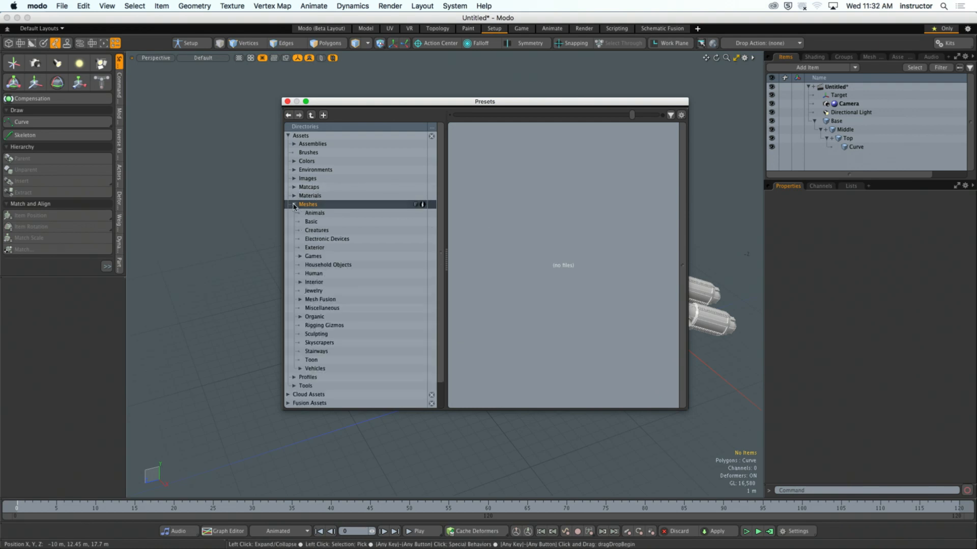
pyautogui.click(311, 213)
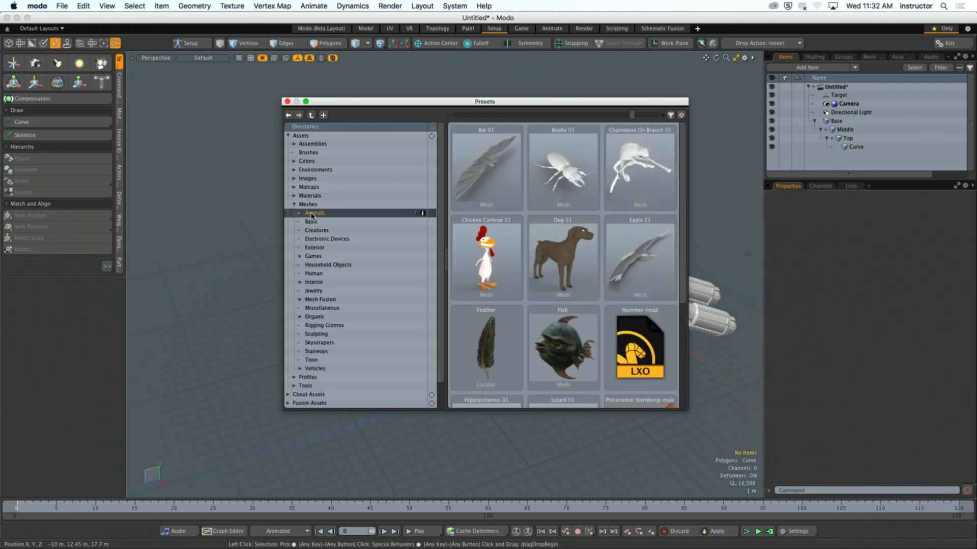
pyautogui.doubleClick(483, 274)
pyautogui.click(287, 102)
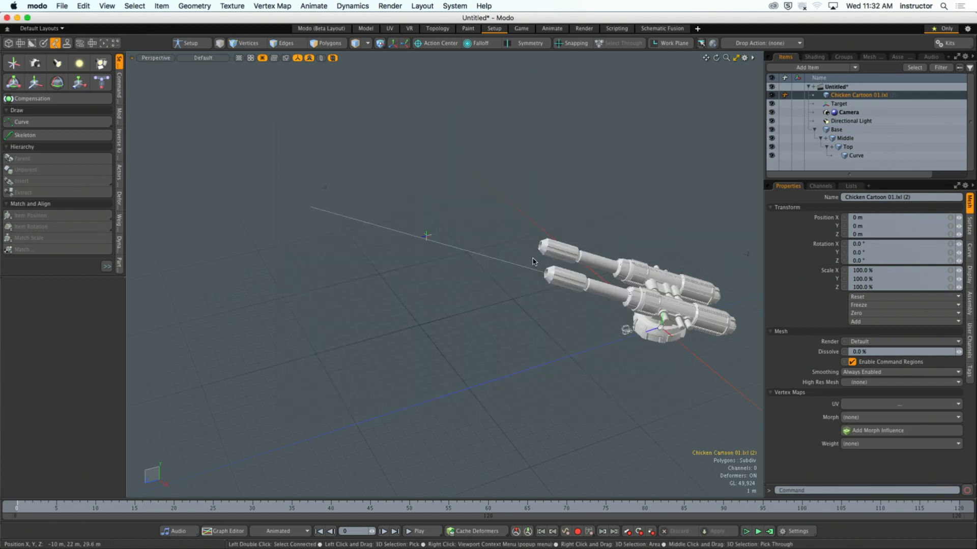
# Step: Hide the Base hierarchy to view the chicken mesh up close, and make the turret visible again
pyautogui.keyDown('alt'); pyautogui.moveTo(534, 257); pyautogui.dragTo(548, 284); pyautogui.keyUp('alt')
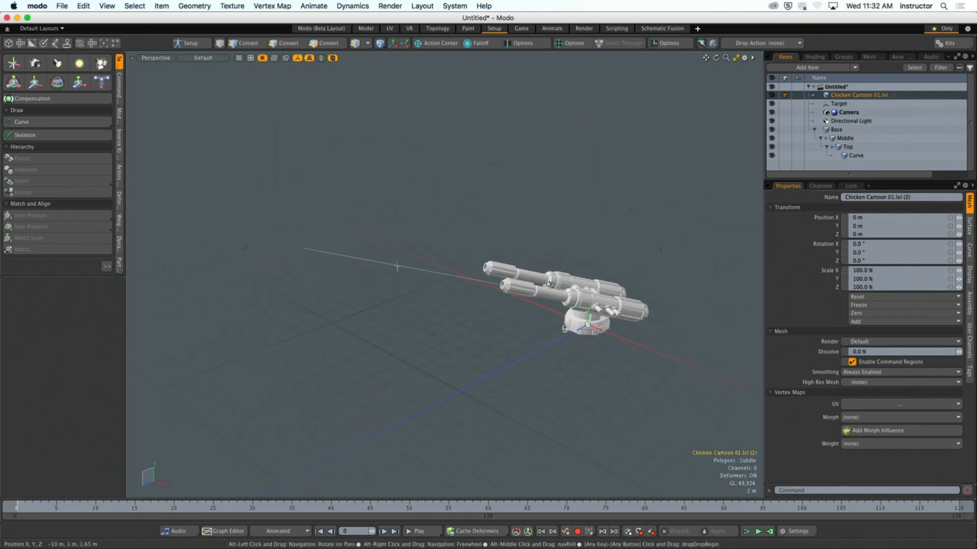
pyautogui.keyDown('ctrl'); pyautogui.click(772, 131); pyautogui.keyUp('ctrl')
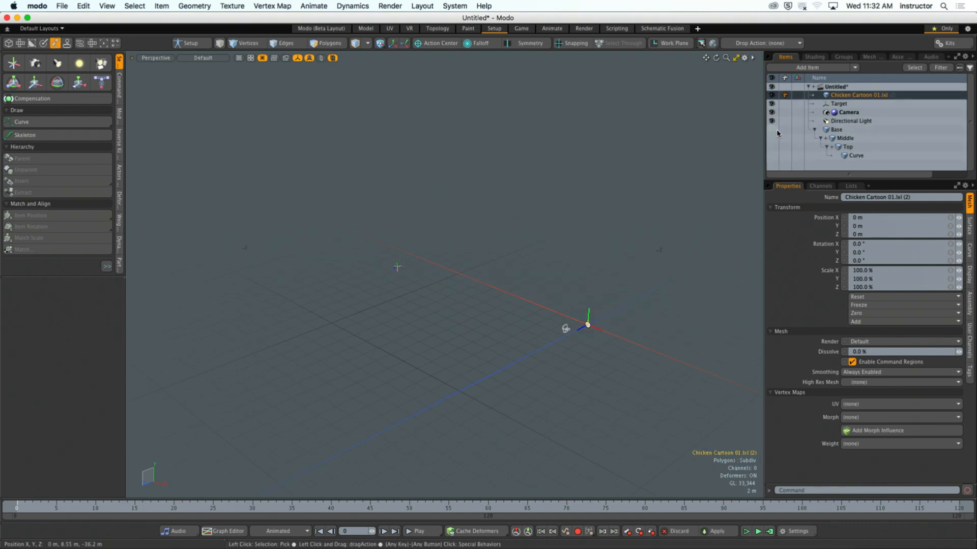
pyautogui.press('a')
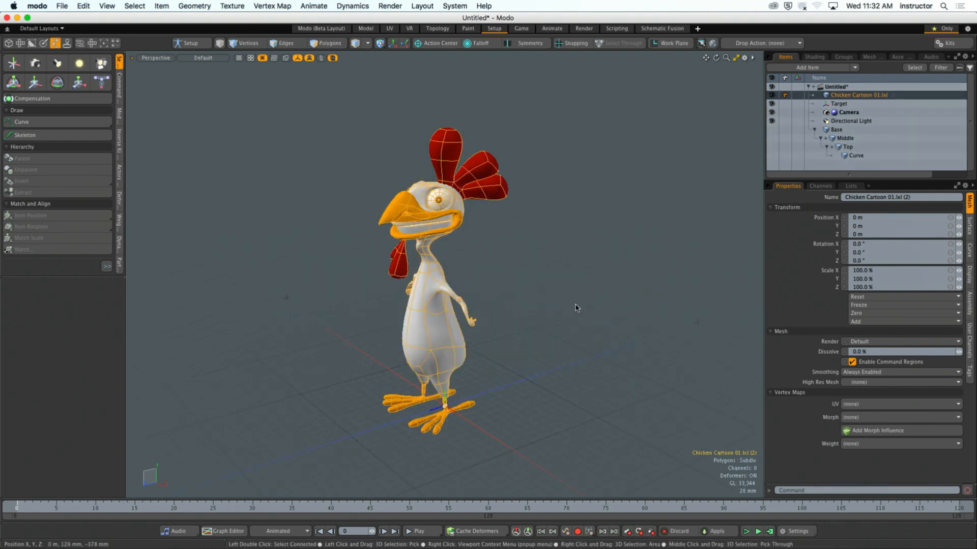
pyautogui.click(578, 307)
pyautogui.keyDown('alt'); pyautogui.moveTo(521, 288); pyautogui.dragTo(556, 297); pyautogui.keyUp('alt')
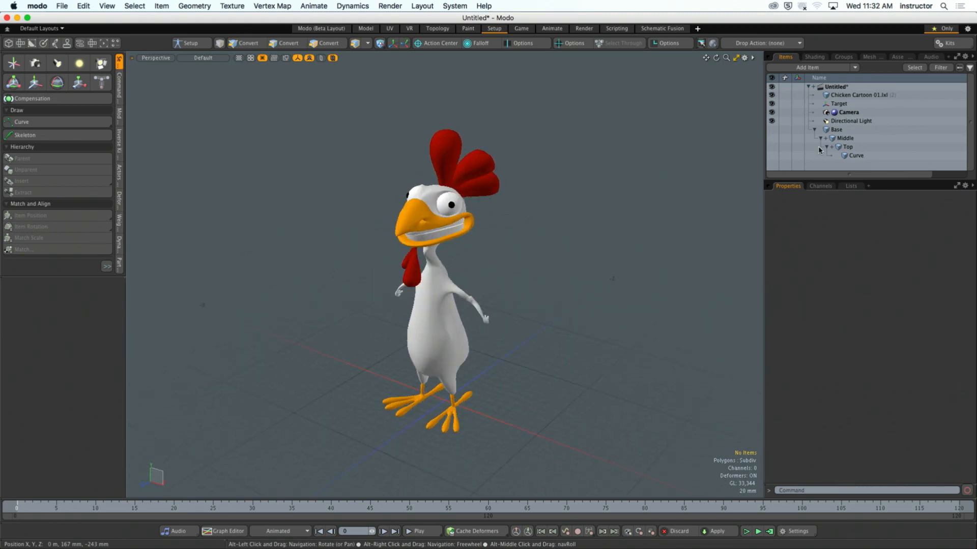
pyautogui.click(771, 130)
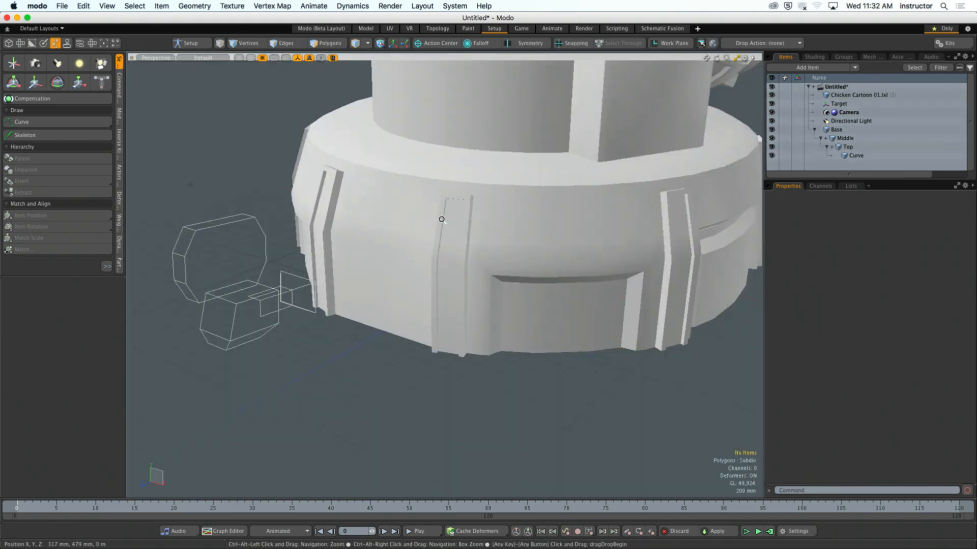
pyautogui.keyDown('ctrl'); pyautogui.keyDown('alt'); pyautogui.moveTo(442, 212); pyautogui.dragTo(503, 252); pyautogui.keyUp('alt'); pyautogui.keyUp('ctrl')
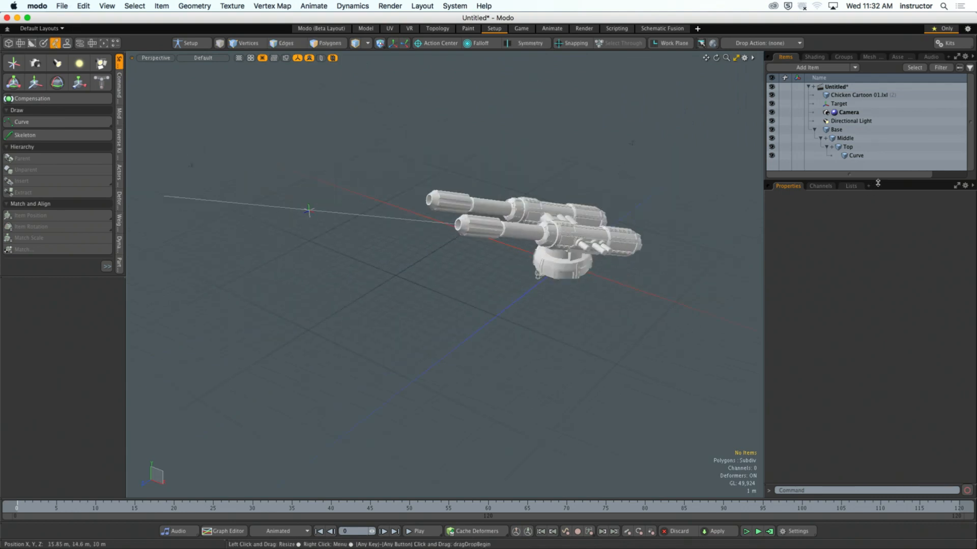
# Step: Select the Chicken Cartoon 01 mesh and the Curve, and apply a Path constraint to the chicken
pyautogui.moveTo(877, 182); pyautogui.dragTo(877, 283)
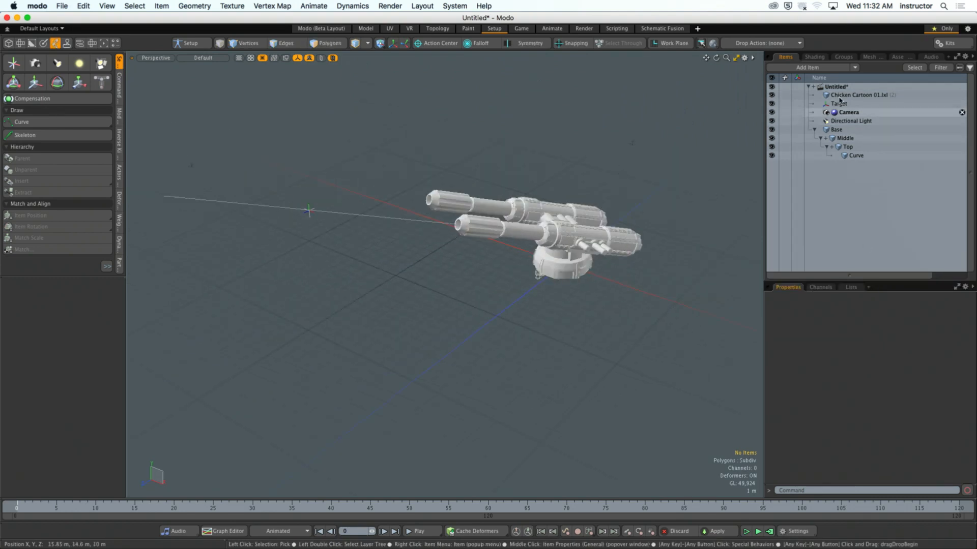
pyautogui.click(860, 95)
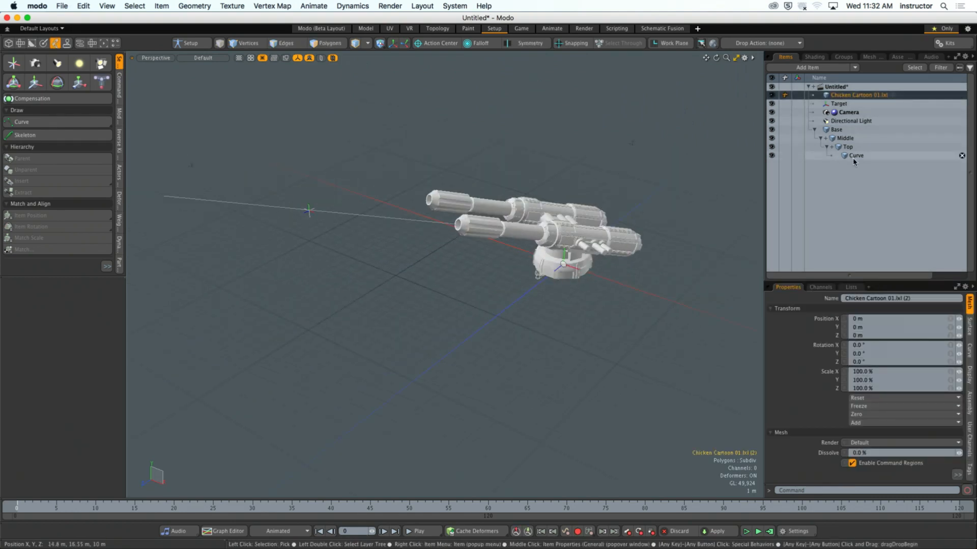
pyautogui.keyDown('alt'); pyautogui.keyDown('shift'); pyautogui.moveTo(377, 196); pyautogui.dragTo(441, 200); pyautogui.keyUp('shift'); pyautogui.keyUp('alt')
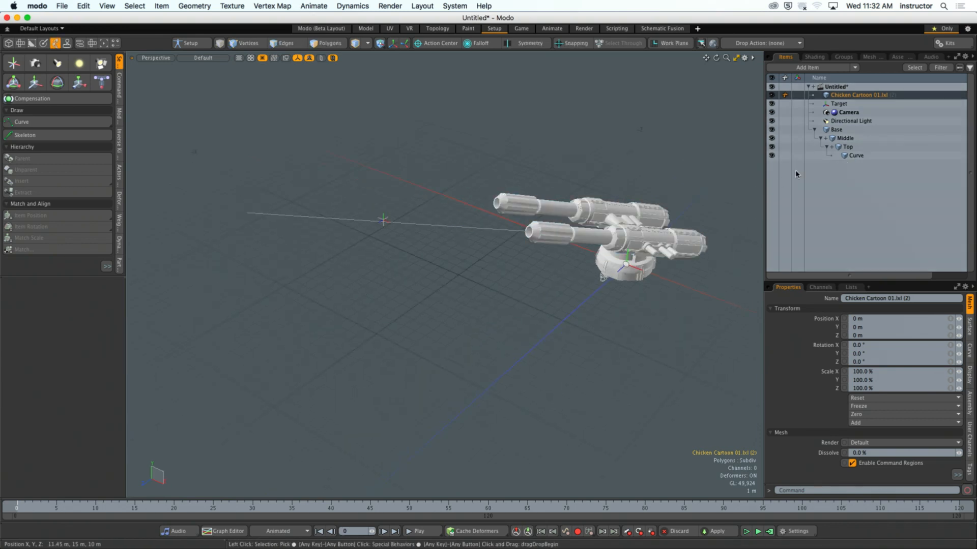
pyautogui.keyDown('ctrl'); pyautogui.click(865, 155); pyautogui.keyUp('ctrl')
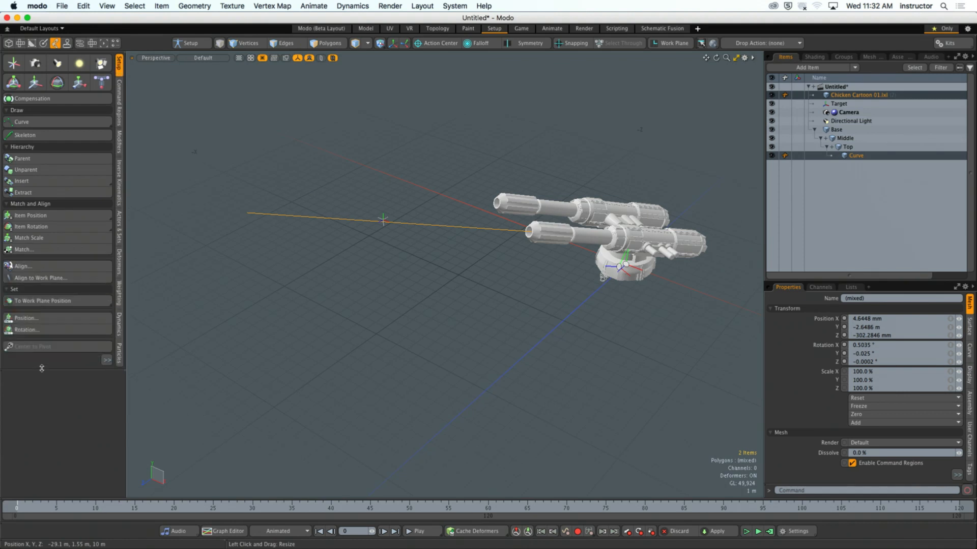
pyautogui.click(121, 146)
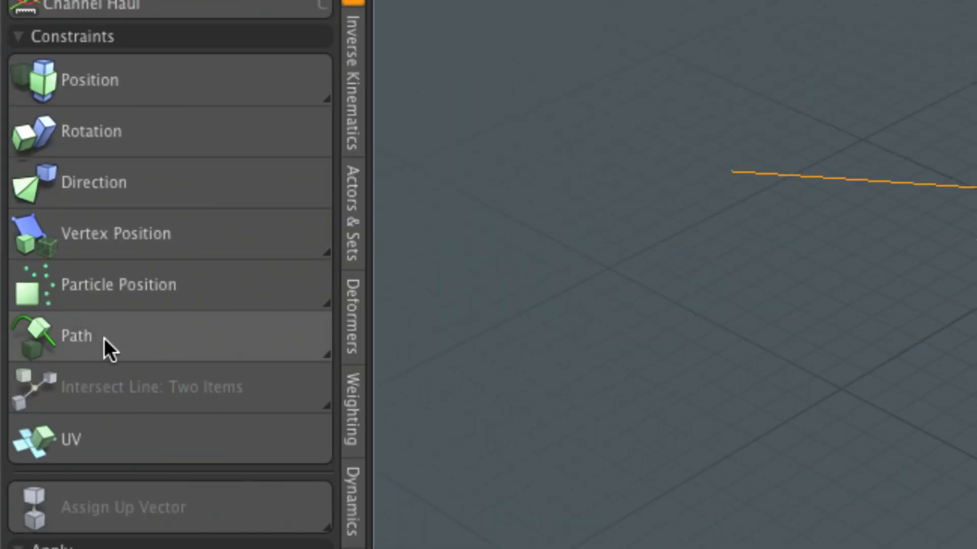
pyautogui.click(134, 343)
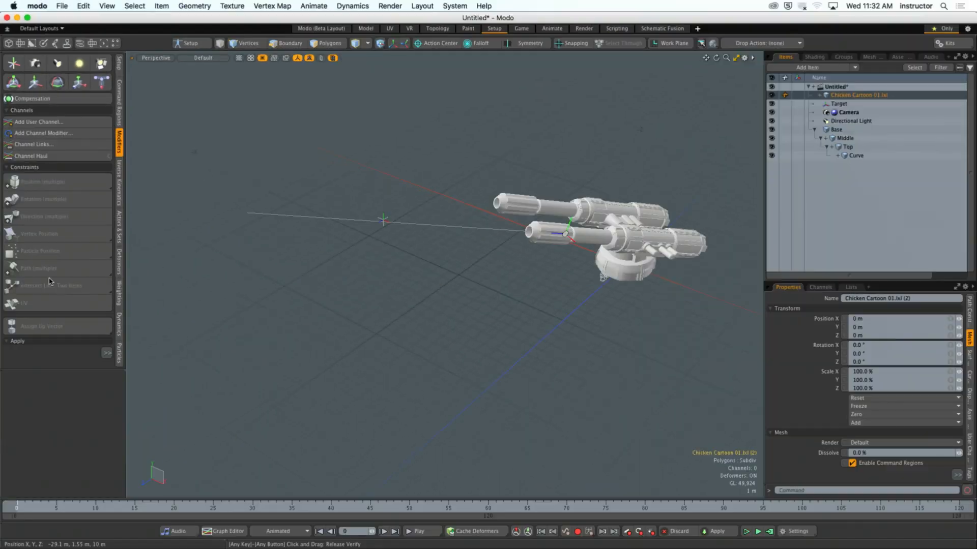
# Step: Set the Axis of the chicken's Path Constraint to Y so it lies along the curve inside the barrel
pyautogui.keyDown('alt'); pyautogui.keyDown('shift'); pyautogui.moveTo(323, 245); pyautogui.dragTo(291, 305); pyautogui.keyUp('shift'); pyautogui.keyUp('alt')
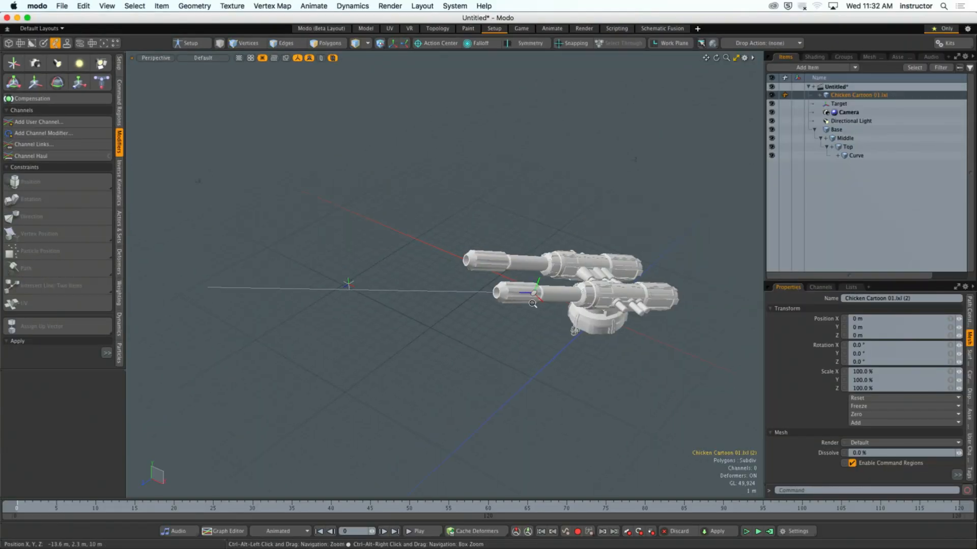
pyautogui.keyDown('ctrl'); pyautogui.keyDown('alt'); pyautogui.moveTo(522, 308); pyautogui.dragTo(583, 234); pyautogui.keyUp('alt'); pyautogui.keyUp('ctrl')
pyautogui.press('3')
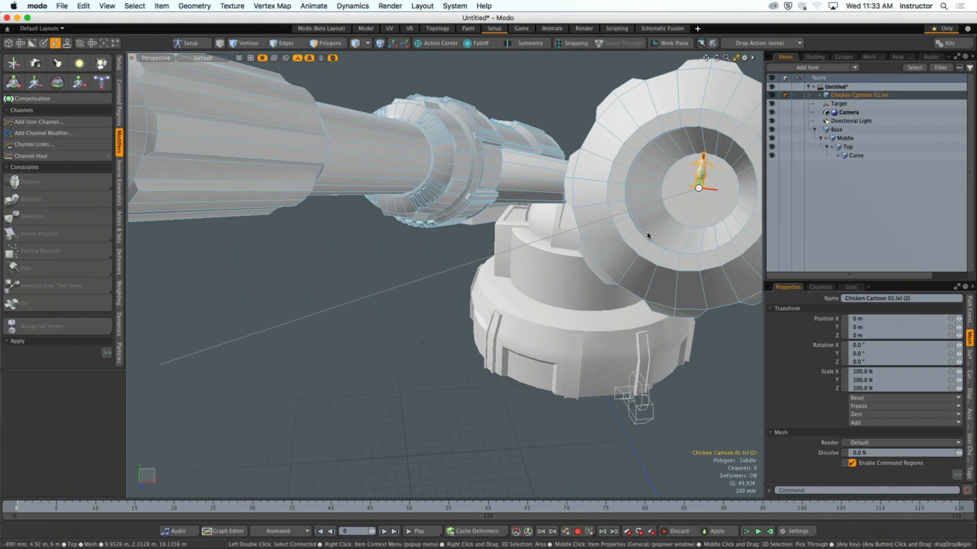
pyautogui.keyDown('alt'); pyautogui.moveTo(647, 236); pyautogui.dragTo(606, 201); pyautogui.keyUp('alt')
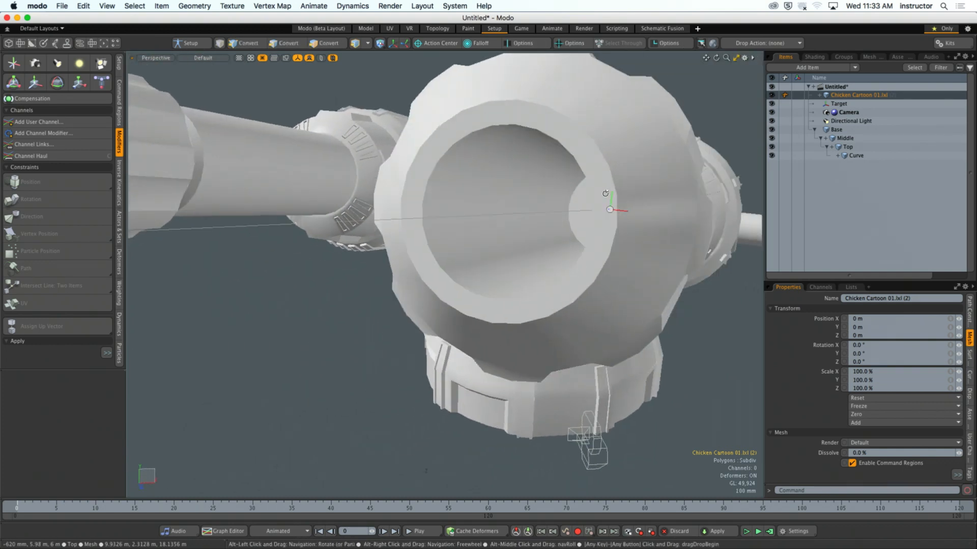
pyautogui.click(820, 96)
pyautogui.click(858, 104)
pyautogui.moveTo(617, 235)
pyautogui.keyDown('alt'); pyautogui.keyDown('shift'); pyautogui.mouseDown()
pyautogui.moveTo(594, 228)
pyautogui.moveTo(606, 229)
pyautogui.mouseUp(); pyautogui.keyUp('shift'); pyautogui.keyUp('alt')
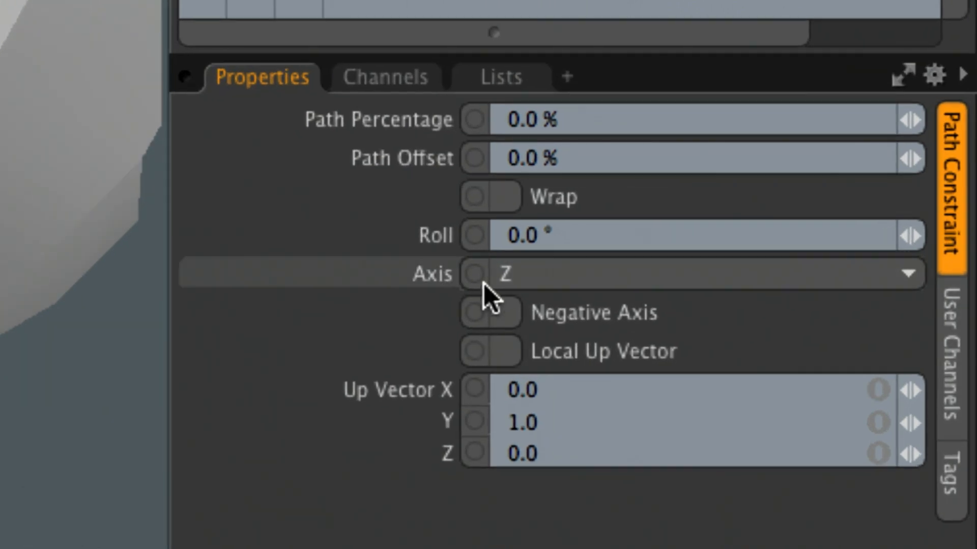
pyautogui.click(584, 274)
pyautogui.click(590, 247)
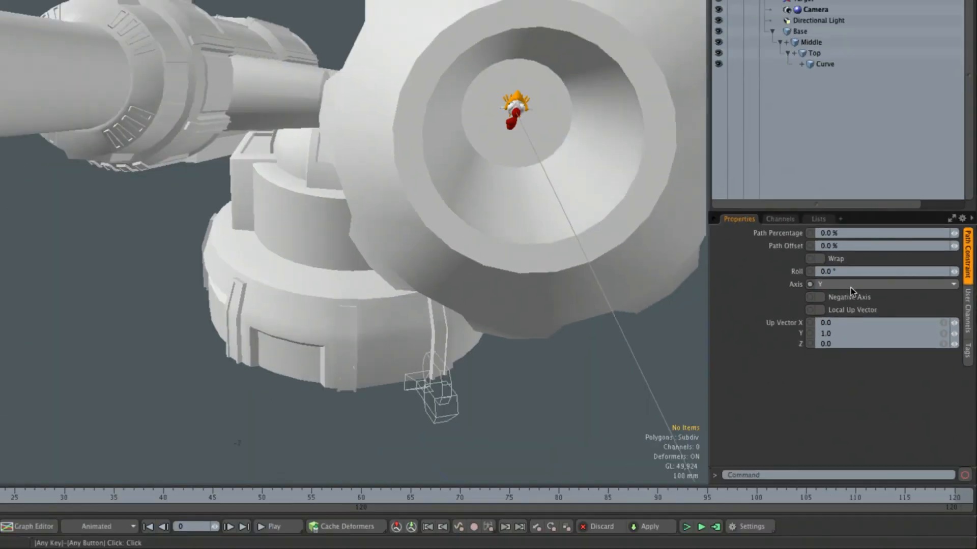
# Step: Test the chicken's travel along the curve by setting Path Percentage to 100 %, then reducing it to 34.5 %
pyautogui.keyDown('alt'); pyautogui.moveTo(540, 162); pyautogui.dragTo(517, 169); pyautogui.keyUp('alt')
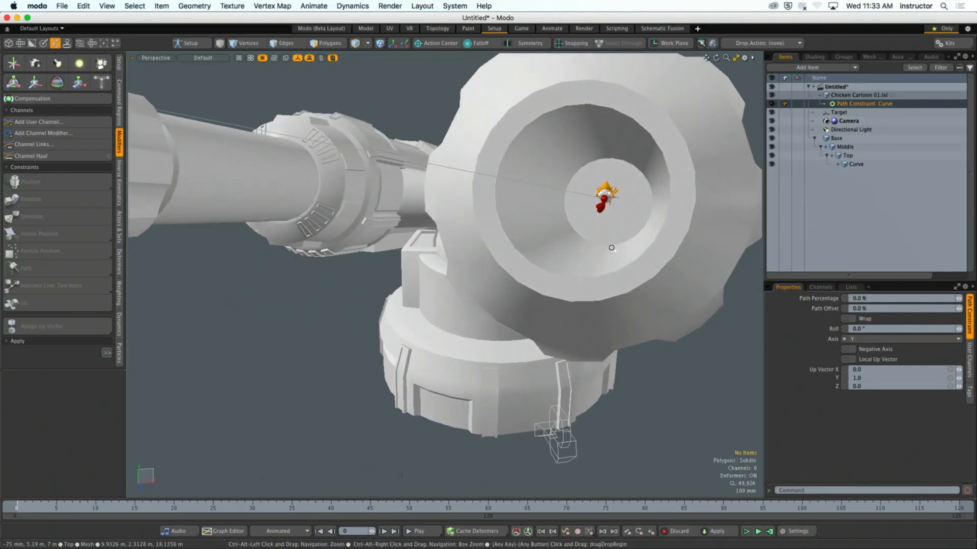
pyautogui.keyDown('ctrl'); pyautogui.keyDown('alt'); pyautogui.moveTo(612, 248); pyautogui.dragTo(633, 253); pyautogui.keyUp('alt'); pyautogui.keyUp('ctrl')
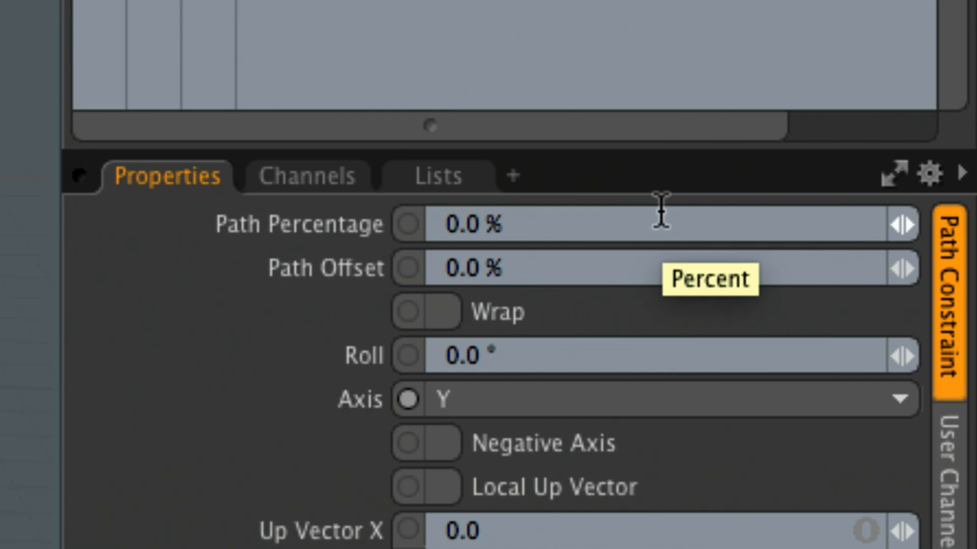
pyautogui.click(611, 219)
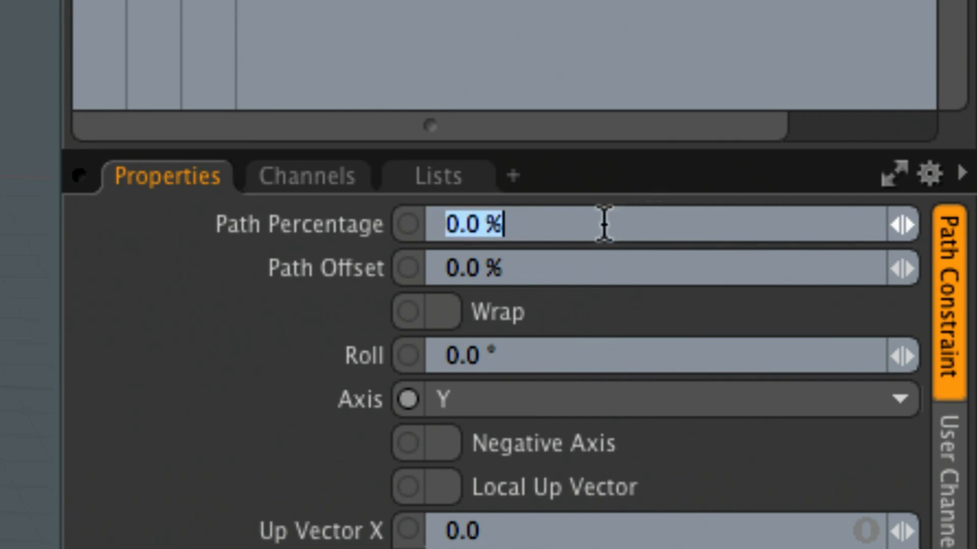
pyautogui.write('100')
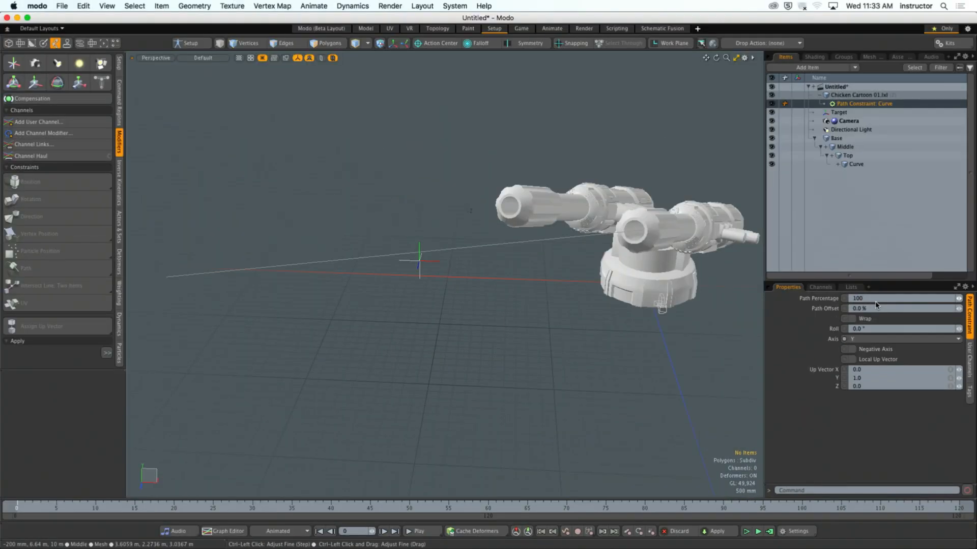
pyautogui.press('Return')
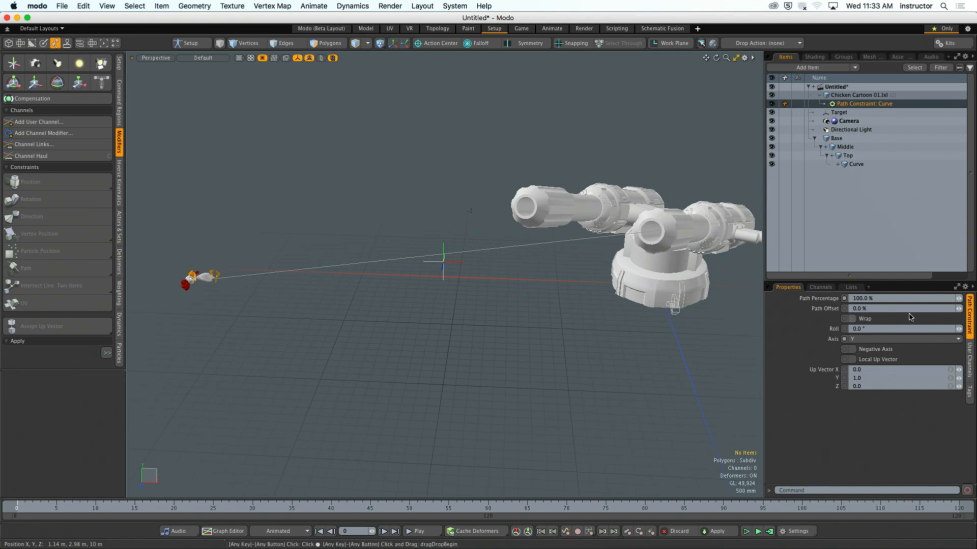
pyautogui.moveTo(960, 299); pyautogui.dragTo(910, 299)
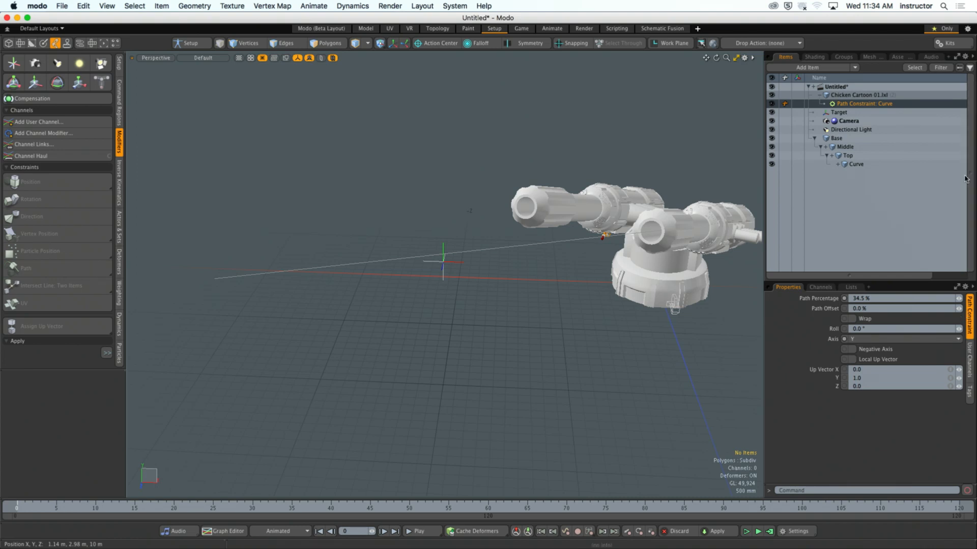
# Step: Review the Curve's modifiers and the chicken and Curve items that take part in the path constraint
pyautogui.click(871, 166)
pyautogui.keyDown('alt'); pyautogui.moveTo(600, 231); pyautogui.dragTo(574, 231); pyautogui.keyUp('alt')
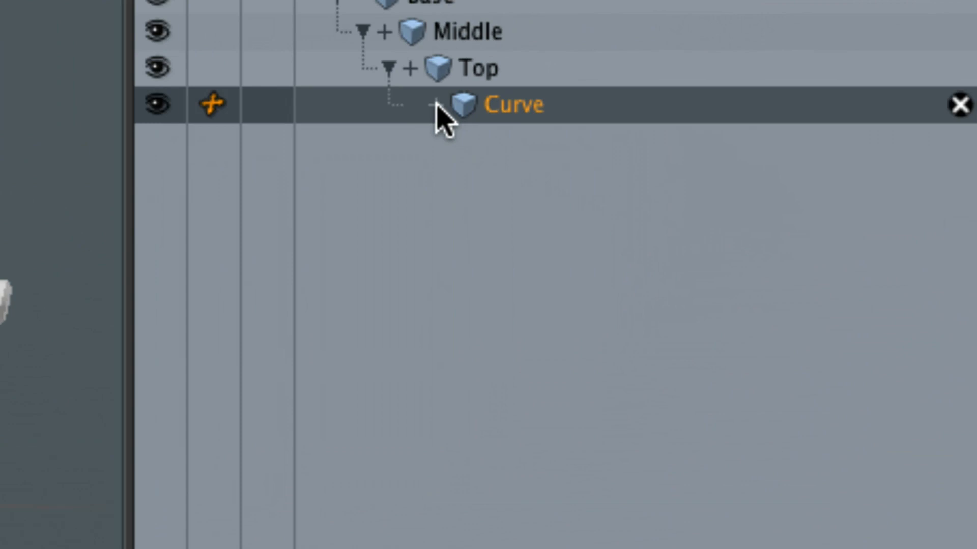
pyautogui.click(533, 123)
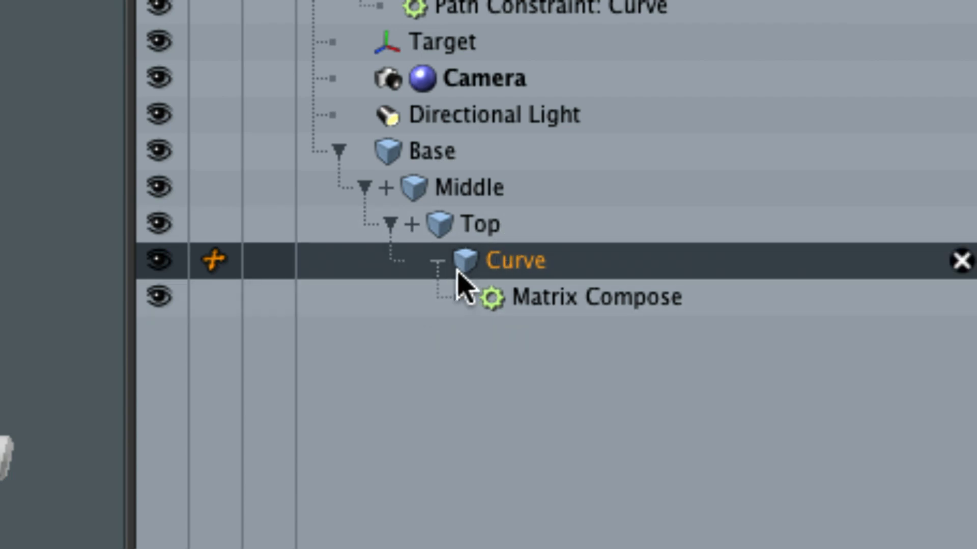
pyautogui.click(436, 262)
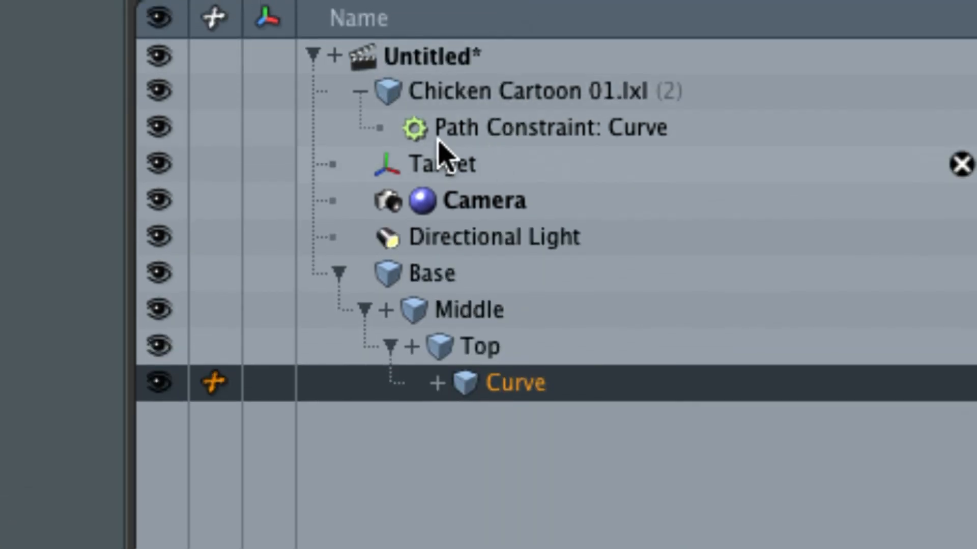
pyautogui.click(359, 90)
pyautogui.click(453, 92)
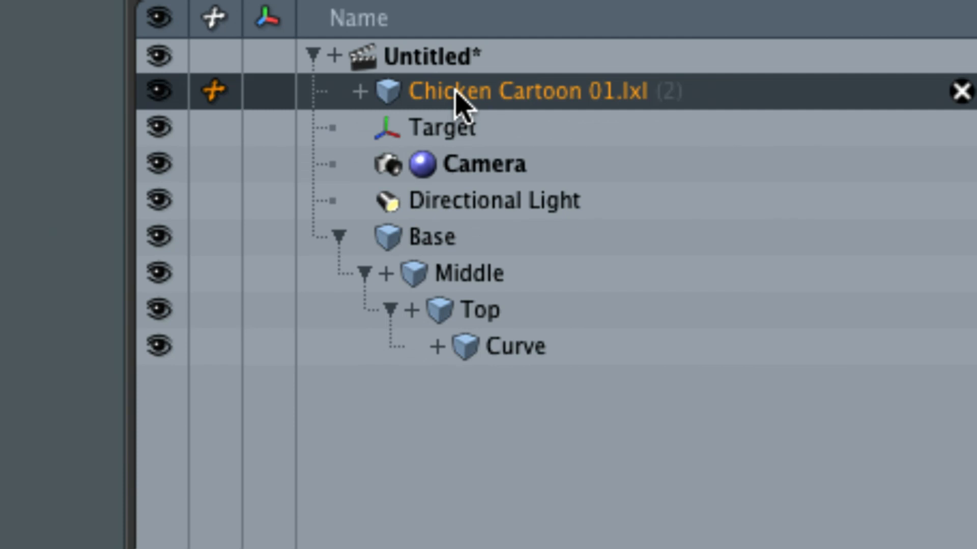
pyautogui.keyDown('shift'); pyautogui.click(534, 344); pyautogui.keyUp('shift')
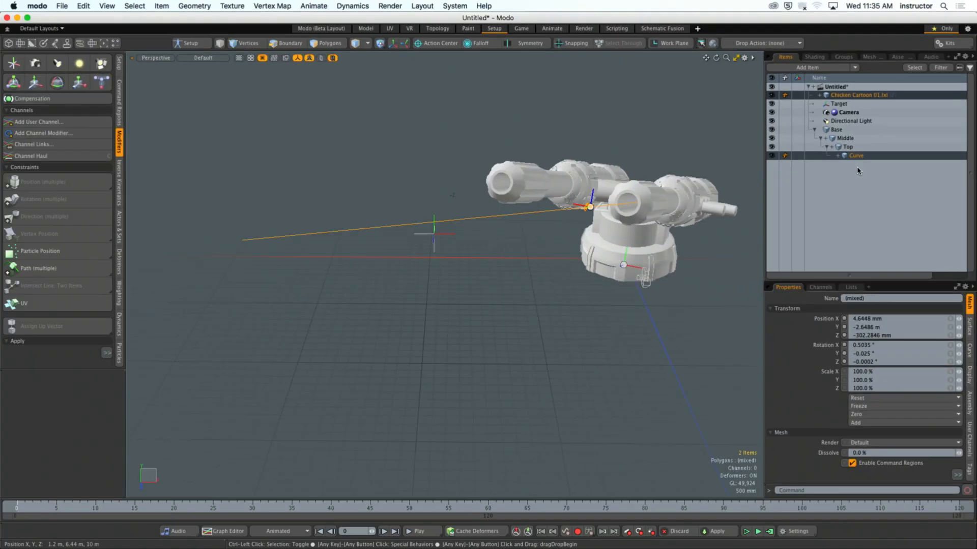
pyautogui.click(678, 153)
pyautogui.moveTo(678, 152)
pyautogui.keyDown('alt'); pyautogui.mouseDown()
pyautogui.moveTo(679, 187)
pyautogui.moveTo(649, 168)
pyautogui.moveTo(676, 159)
pyautogui.moveTo(667, 159)
pyautogui.mouseUp(); pyautogui.keyUp('alt')
pyautogui.keyDown('alt'); pyautogui.moveTo(667, 160); pyautogui.dragTo(661, 145); pyautogui.keyUp('alt')
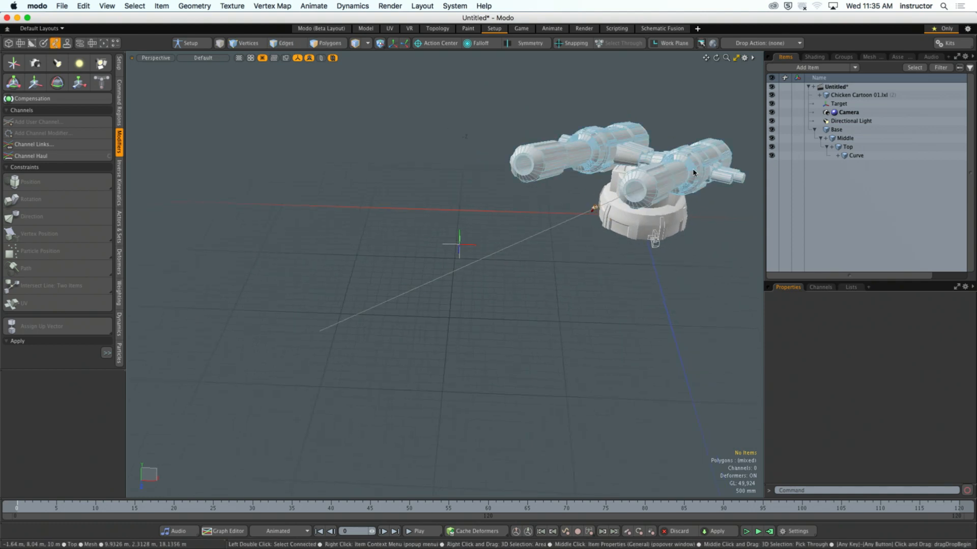
# Step: Advance the Path Percentage of the chicken's path constraint to 39 % and enable Wrap
pyautogui.click(819, 96)
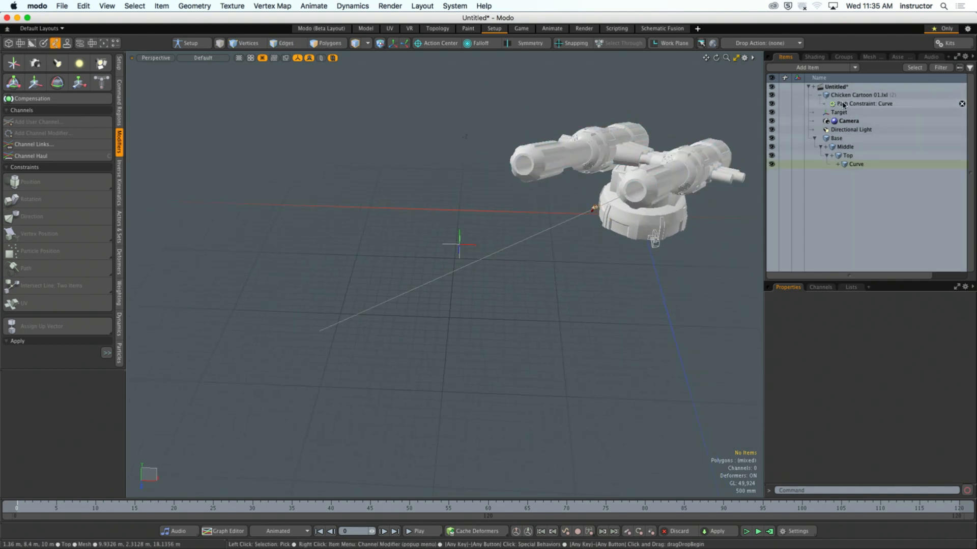
pyautogui.click(896, 104)
pyautogui.keyDown('alt'); pyautogui.keyDown('shift'); pyautogui.moveTo(631, 261); pyautogui.dragTo(673, 217); pyautogui.keyUp('shift'); pyautogui.keyUp('alt')
pyautogui.keyDown('alt'); pyautogui.keyDown('shift'); pyautogui.moveTo(642, 230); pyautogui.dragTo(585, 233); pyautogui.keyUp('shift'); pyautogui.keyUp('alt')
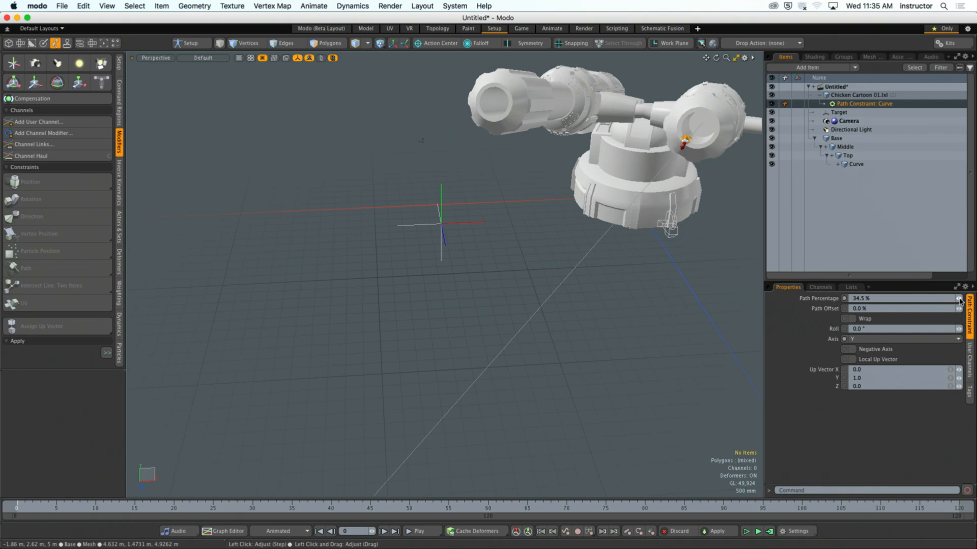
pyautogui.moveTo(959, 299); pyautogui.dragTo(975, 327)
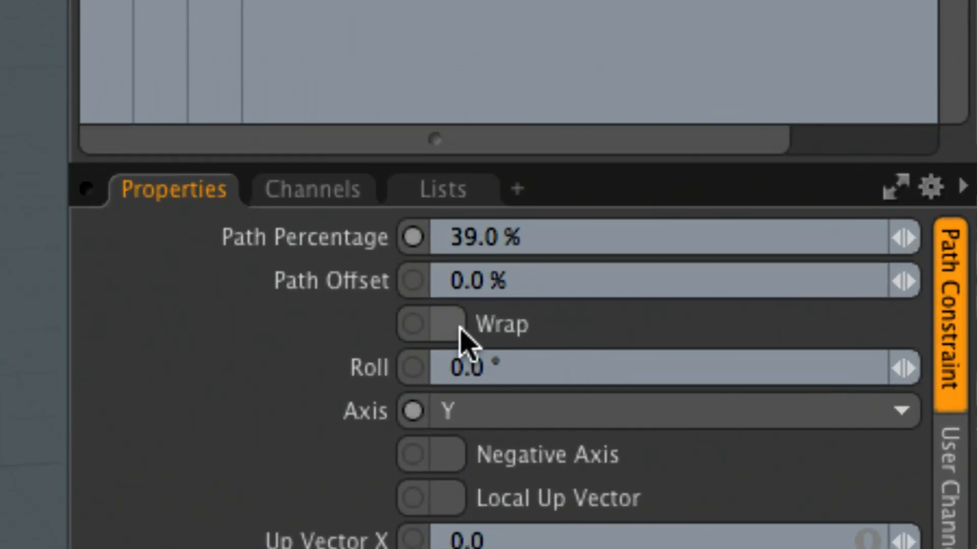
pyautogui.click(459, 328)
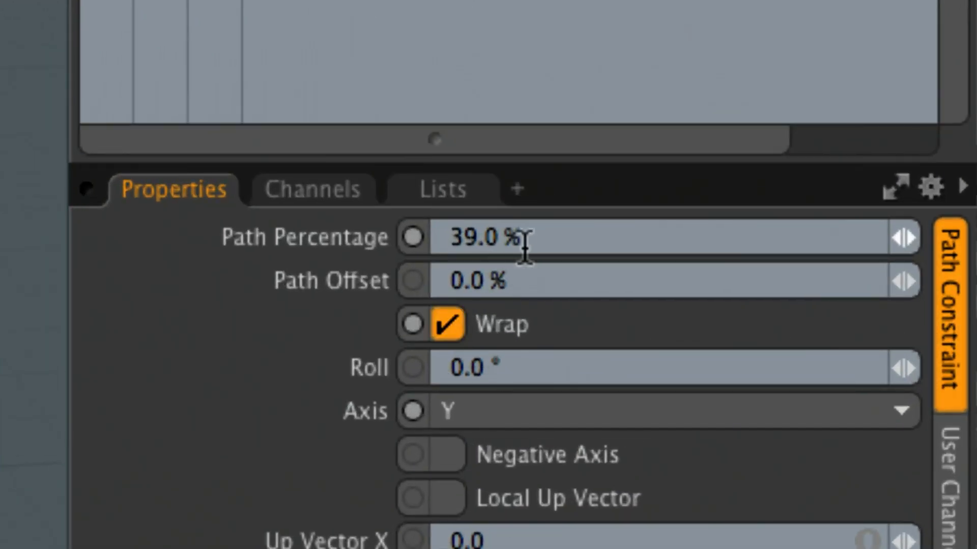
# Step: Reset the Path Percentage to 0 % and key it at frame 0
pyautogui.click(445, 237)
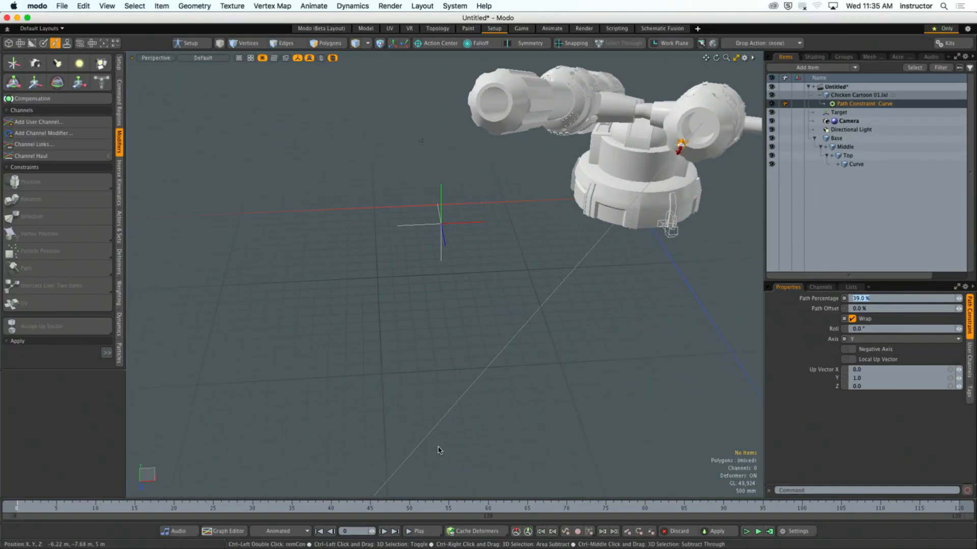
pyautogui.keyDown('alt'); pyautogui.moveTo(388, 323); pyautogui.dragTo(345, 311); pyautogui.keyUp('alt')
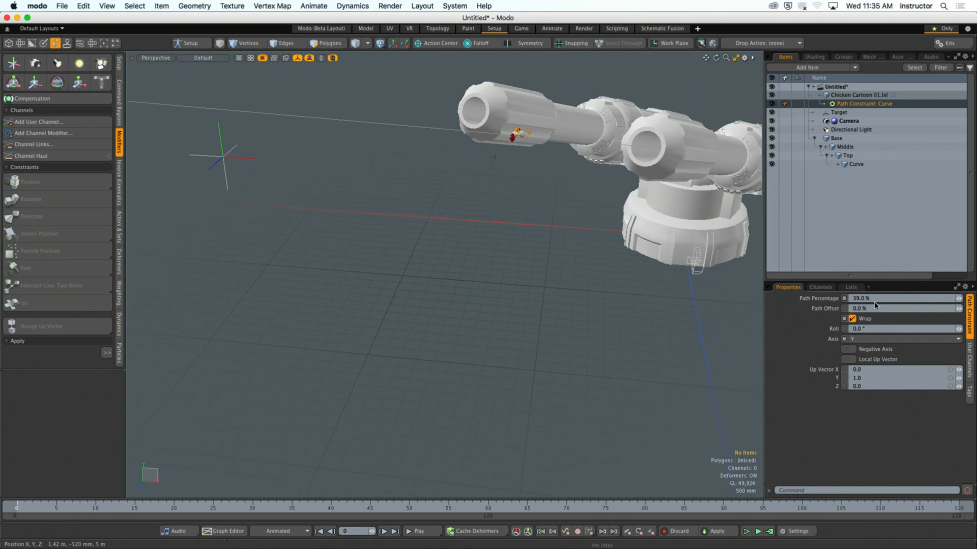
pyautogui.moveTo(875, 299); pyautogui.dragTo(828, 298)
pyautogui.write('0')
pyautogui.press('Return')
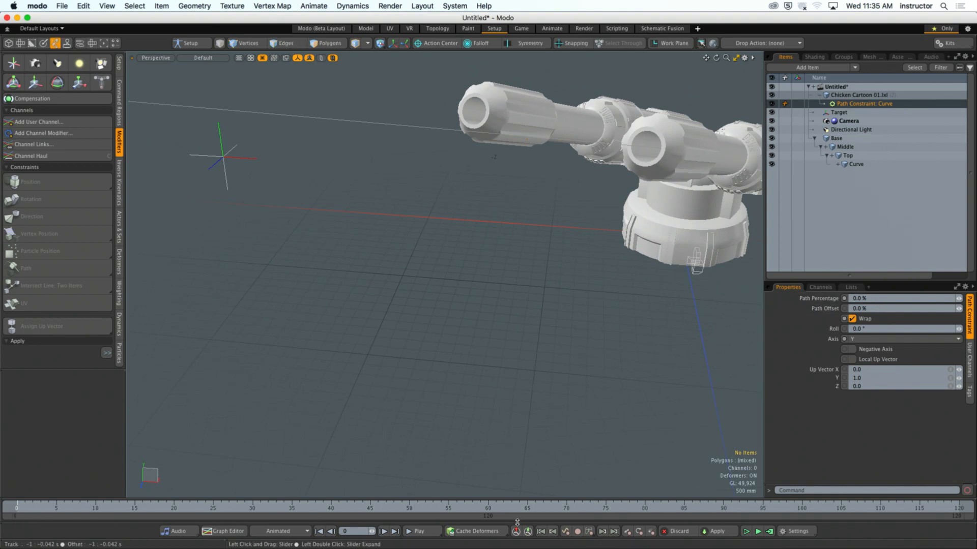
pyautogui.click(844, 299)
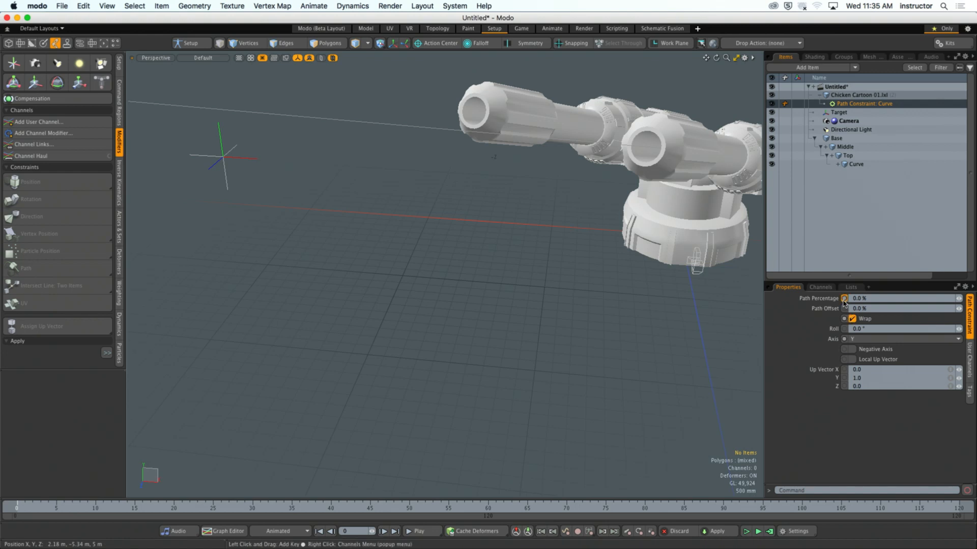
# Step: Key the Path Percentage at 100 % on frame 60 and preview the chicken's animation from frame 0
pyautogui.moveTo(651, 286)
pyautogui.keyDown('alt'); pyautogui.keyDown('shift'); pyautogui.mouseDown()
pyautogui.moveTo(657, 296)
pyautogui.moveTo(603, 306)
pyautogui.mouseUp(); pyautogui.keyUp('shift'); pyautogui.keyUp('alt')
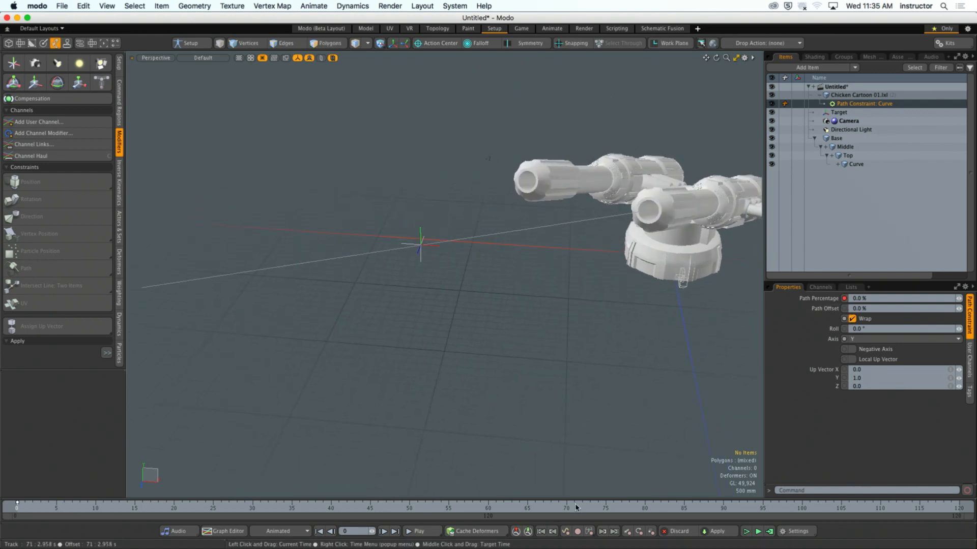
pyautogui.click(491, 509)
pyautogui.moveTo(503, 508); pyautogui.dragTo(488, 508)
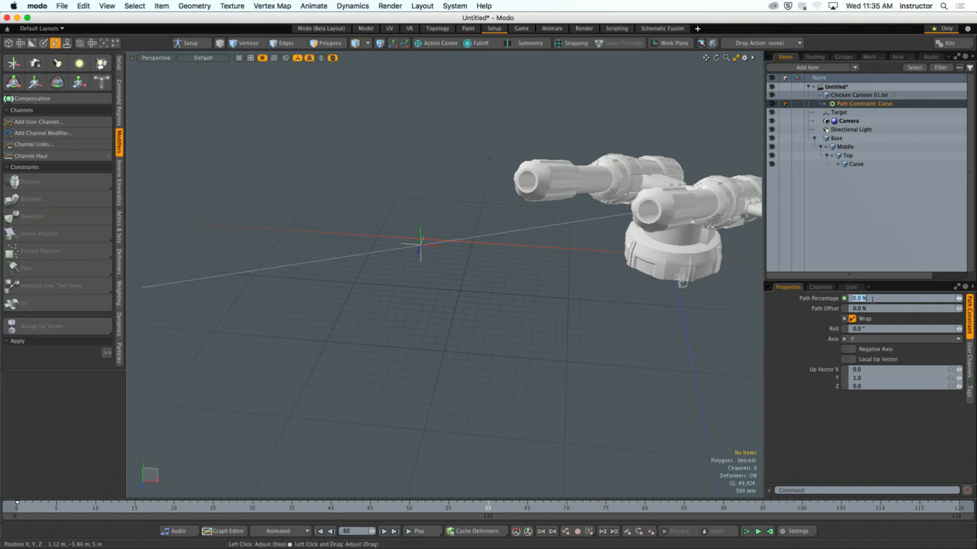
pyautogui.press('Return')
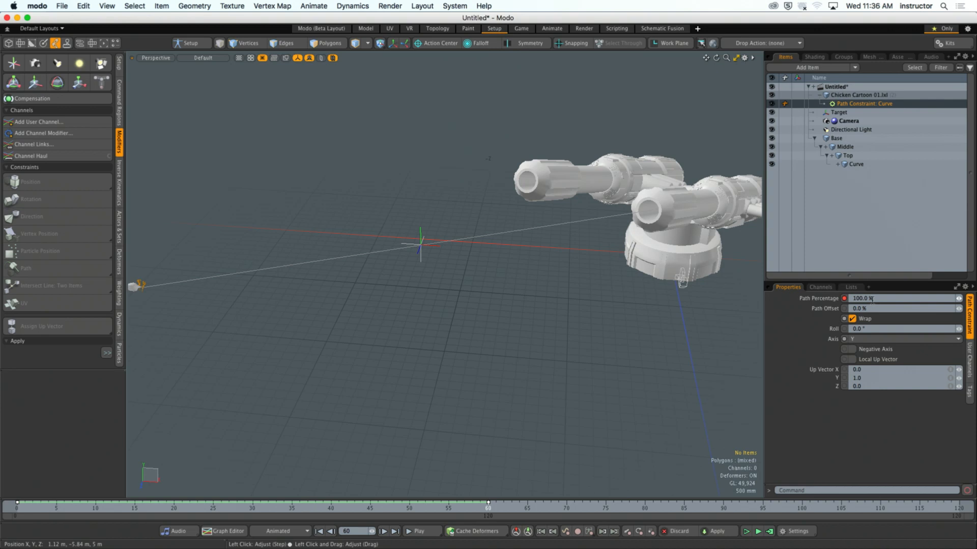
pyautogui.moveTo(487, 509); pyautogui.dragTo(17, 509)
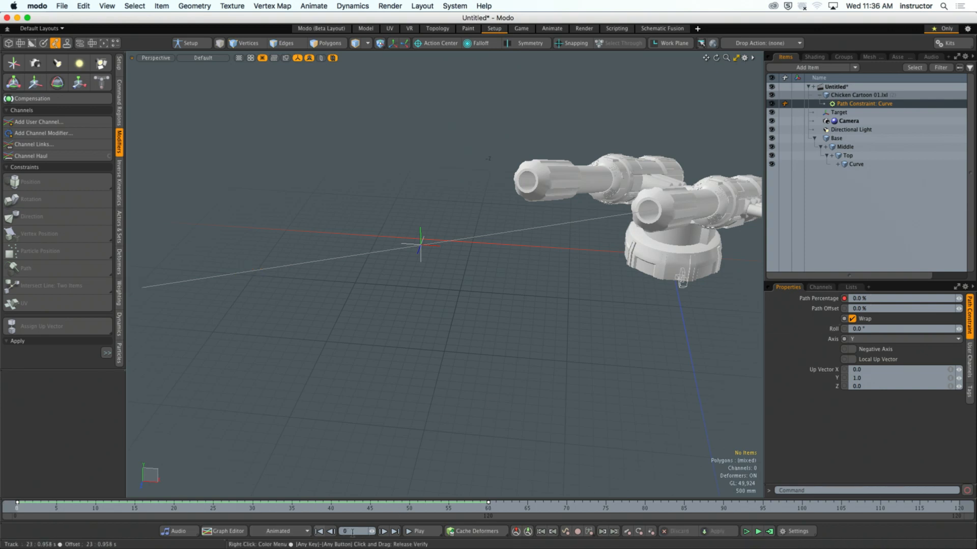
pyautogui.click(425, 531)
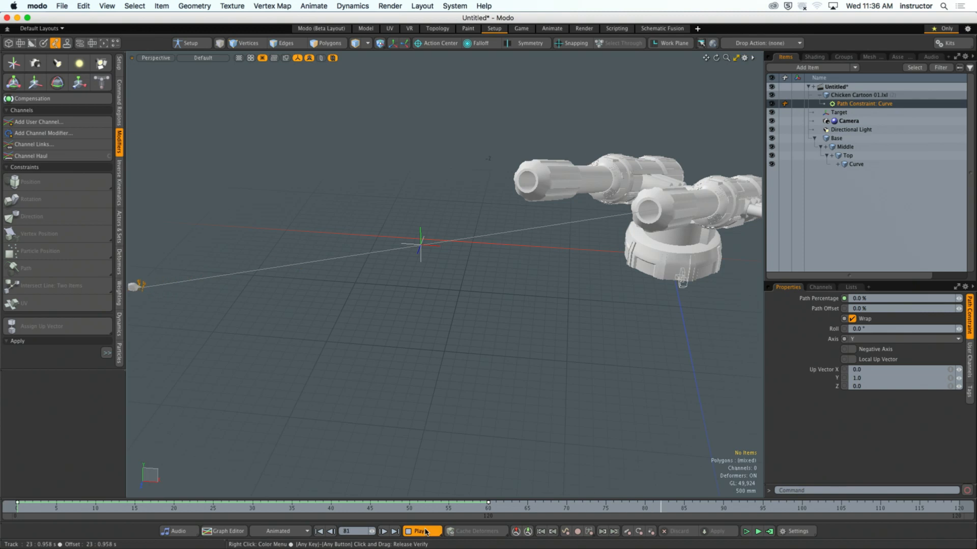
pyautogui.click(425, 532)
# Step: Key the Path Percentage at 200 % on frame 120 and play back the wrapped chicken animation
pyautogui.moveTo(495, 507); pyautogui.dragTo(490, 511)
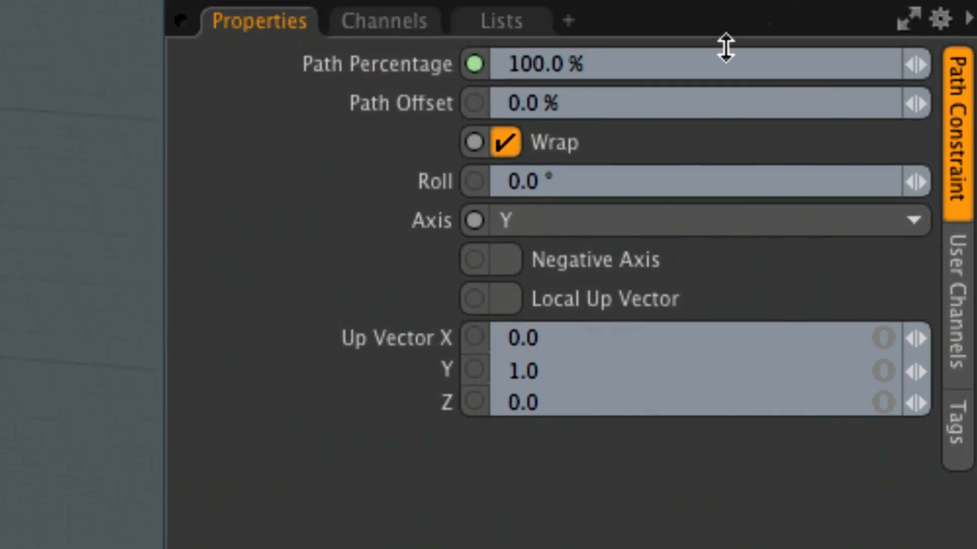
pyautogui.click(624, 65)
pyautogui.write('200')
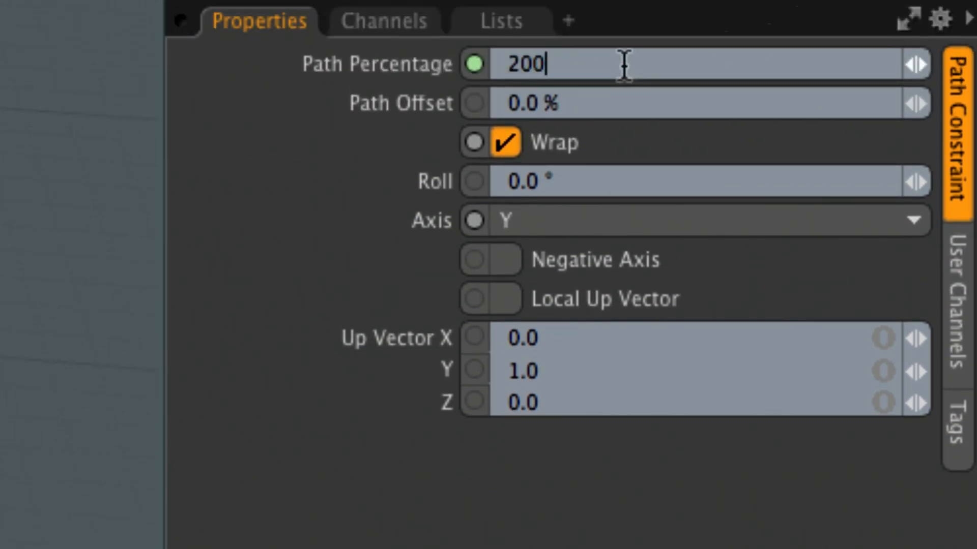
pyautogui.press('Return')
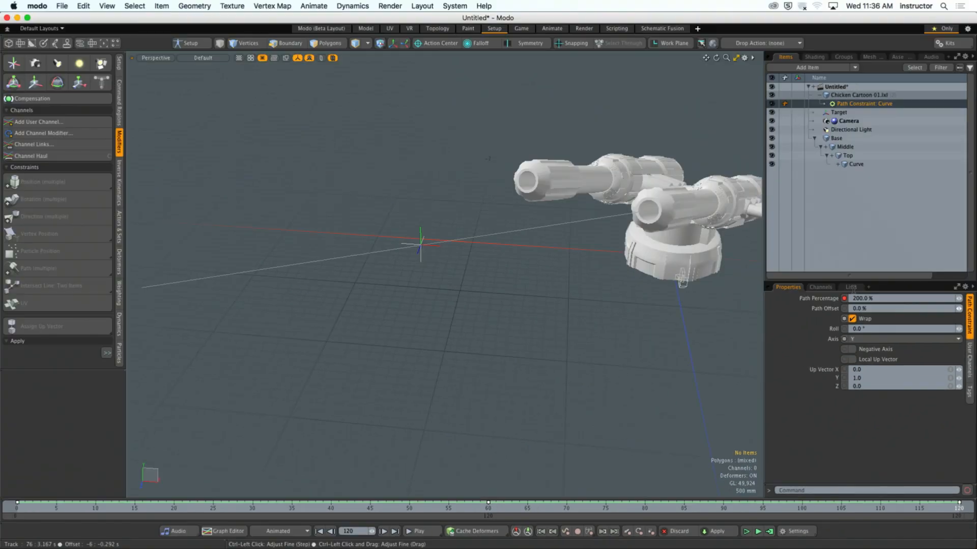
pyautogui.click(421, 533)
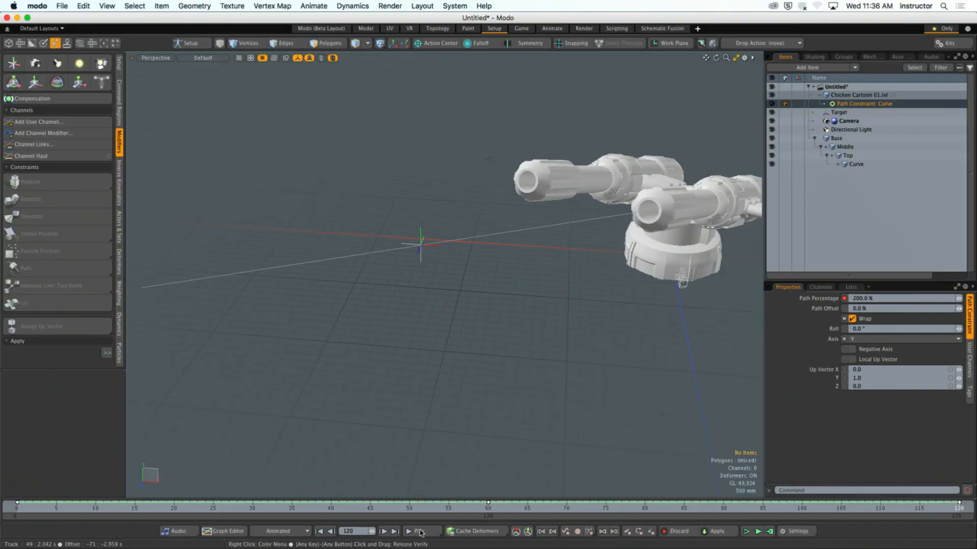
pyautogui.click(421, 533)
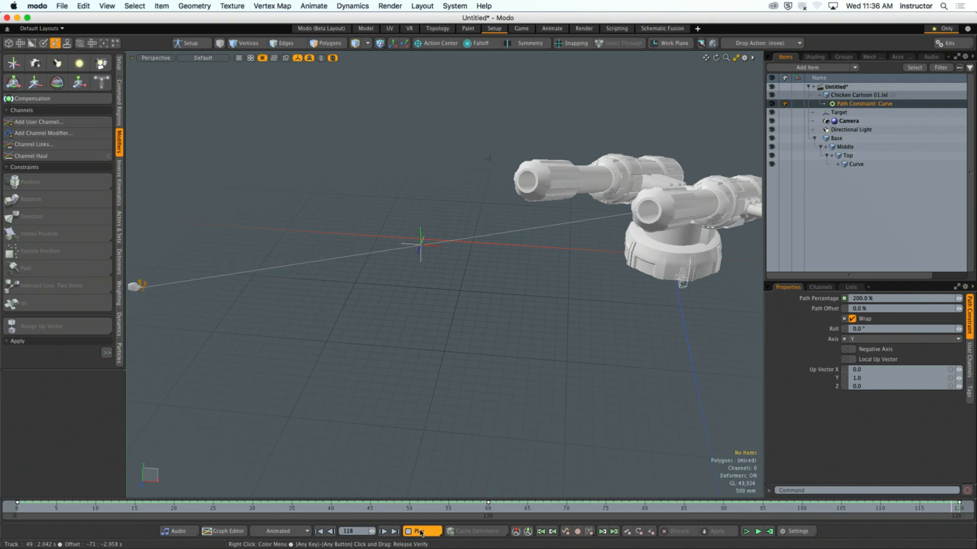
pyautogui.click(421, 533)
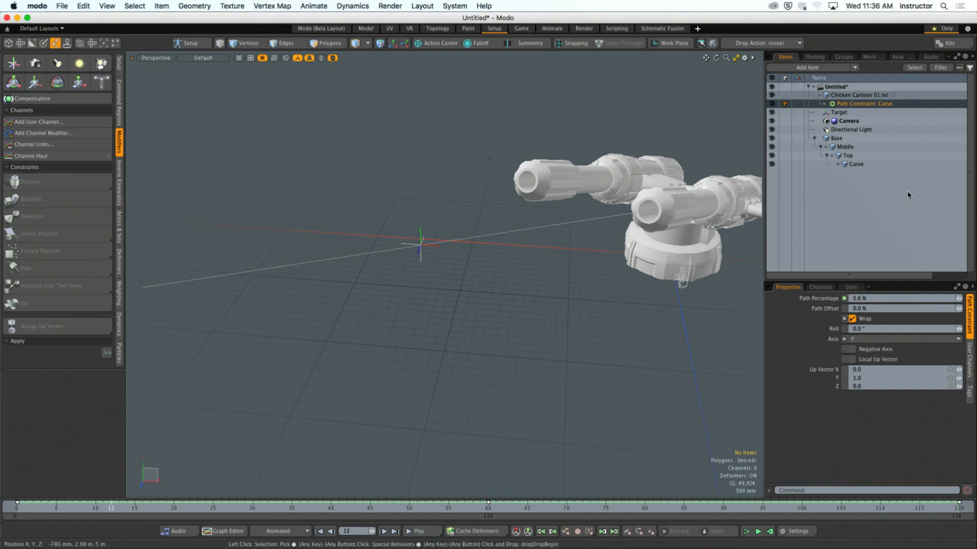
# Step: Key the Path Percentage at 300 % on frame 120 and play the animation
pyautogui.moveTo(483, 510); pyautogui.dragTo(488, 511)
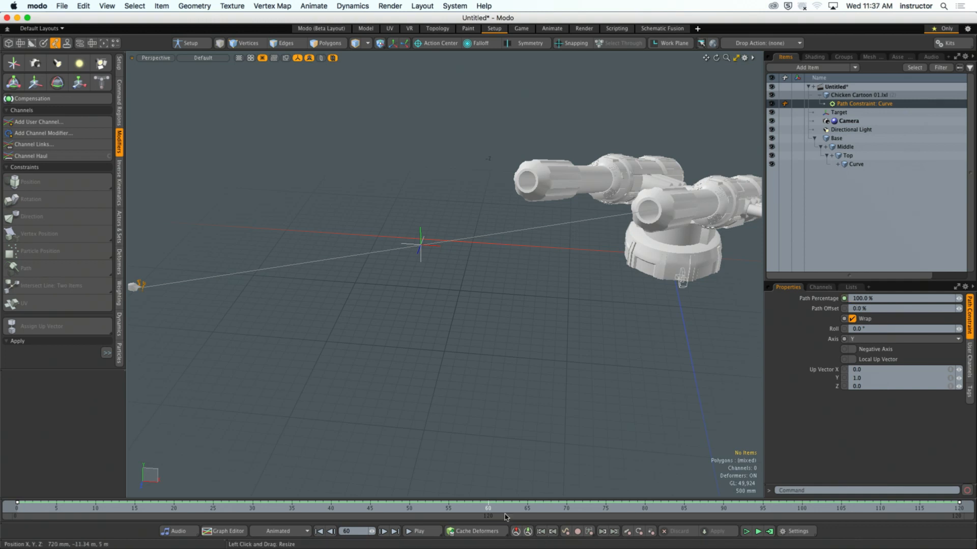
pyautogui.click(595, 509)
pyautogui.moveTo(598, 509); pyautogui.dragTo(966, 507)
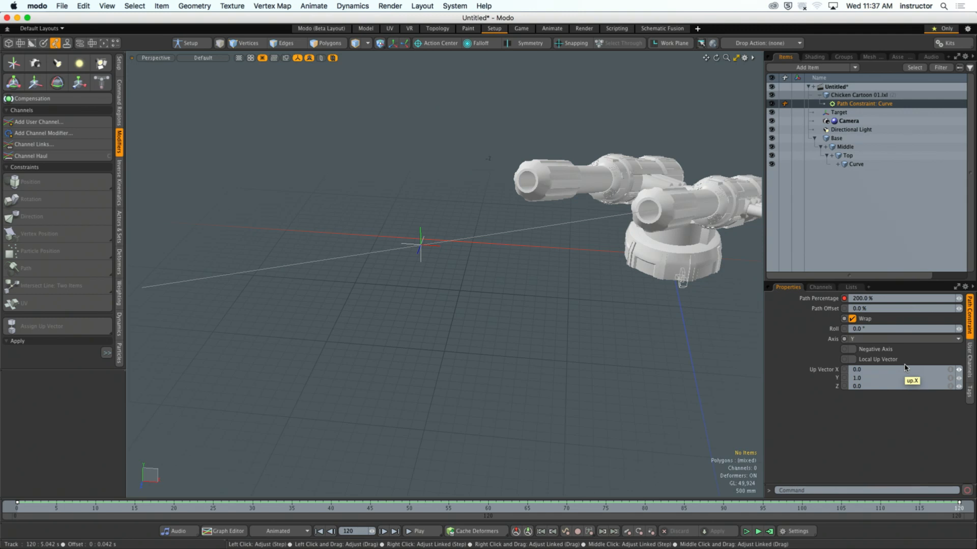
pyautogui.click(932, 298)
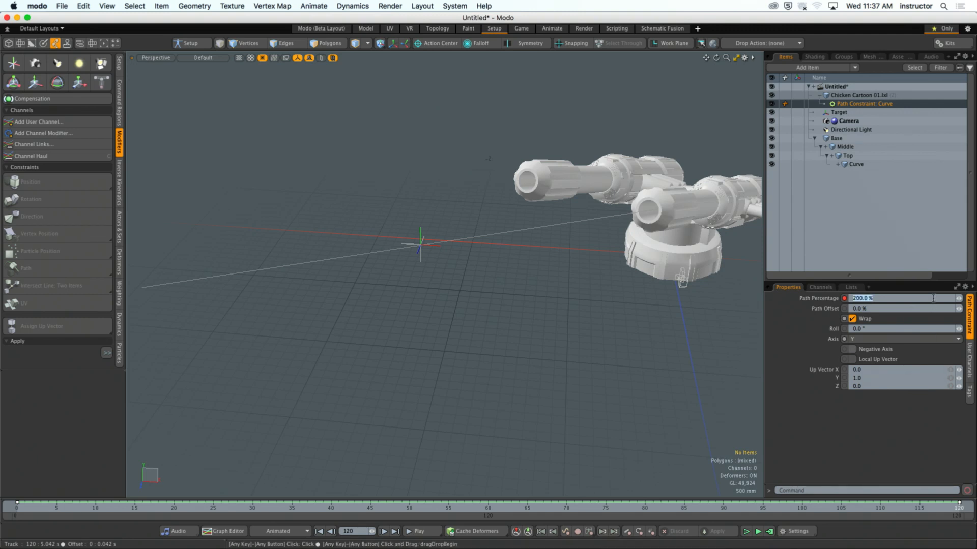
pyautogui.press('Return')
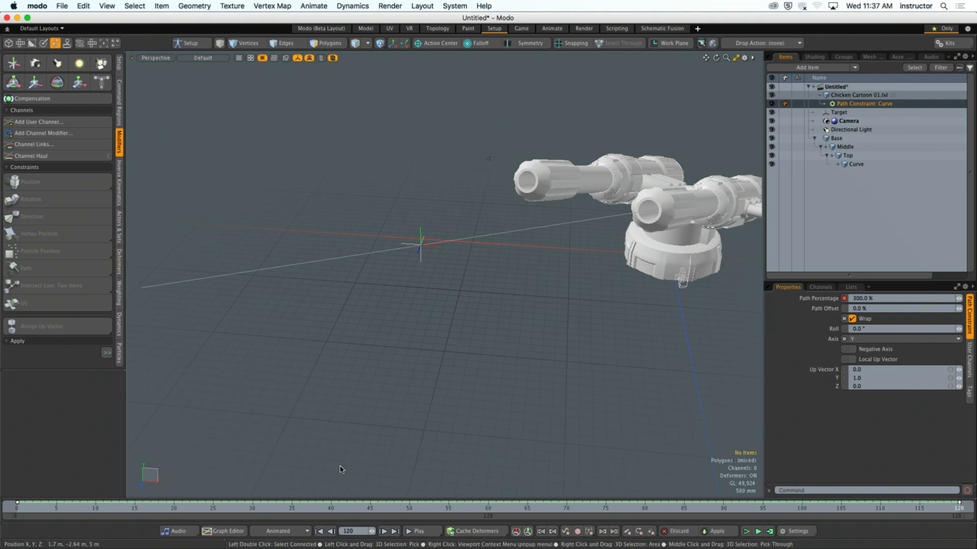
pyautogui.click(425, 533)
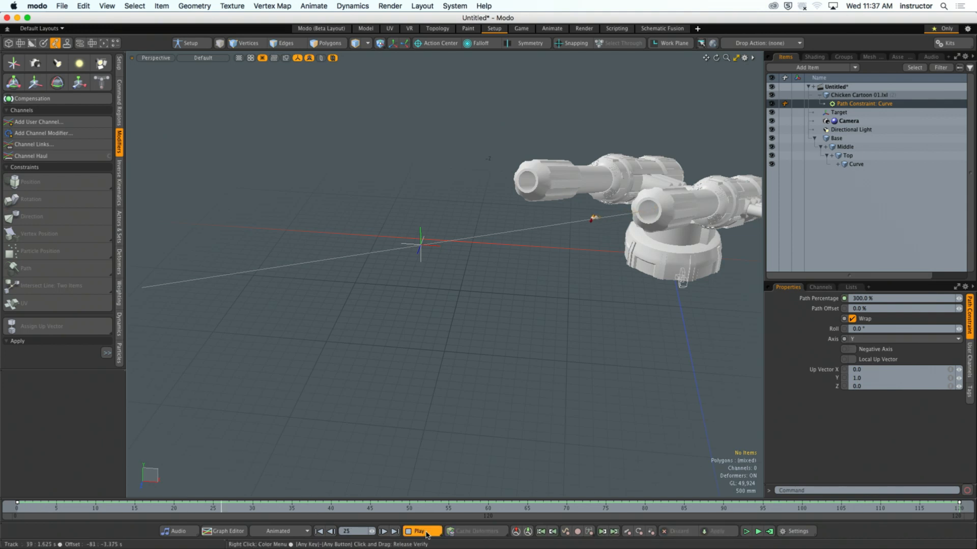